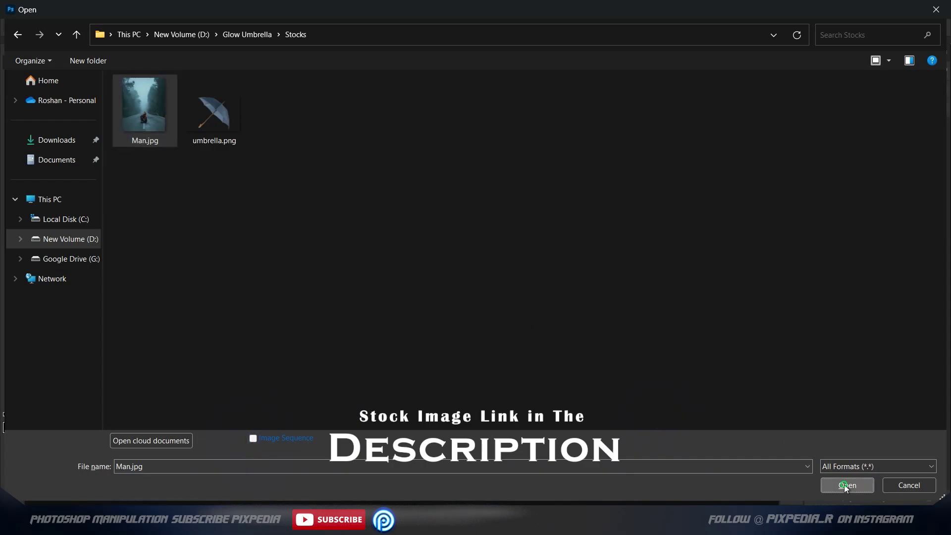
# Step: Duplicate the photo to Layer 1 and add a guide layout over the canvas
pyautogui.hotkey('ctrl', 'j')
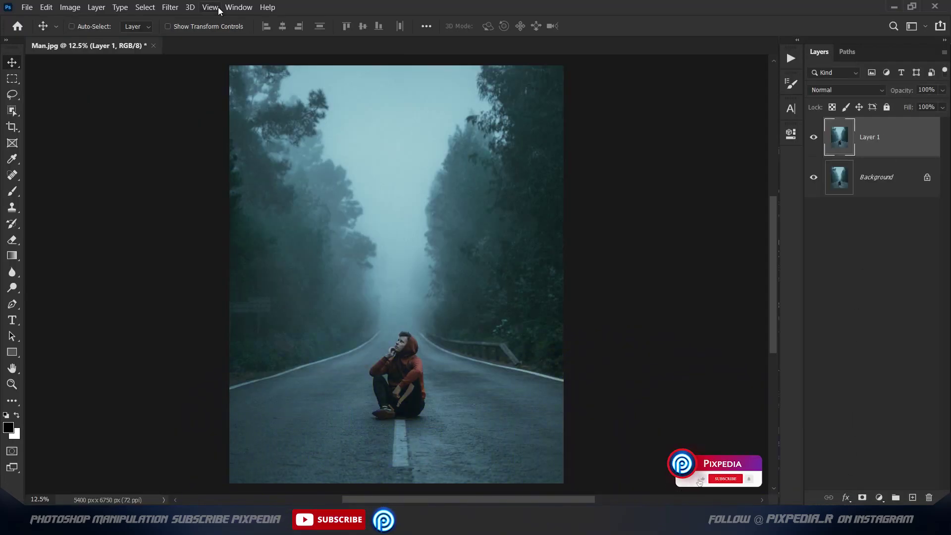
pyautogui.click(210, 7)
pyautogui.click(248, 361)
pyautogui.click(780, 119)
pyautogui.scroll(-1, 379, 281)
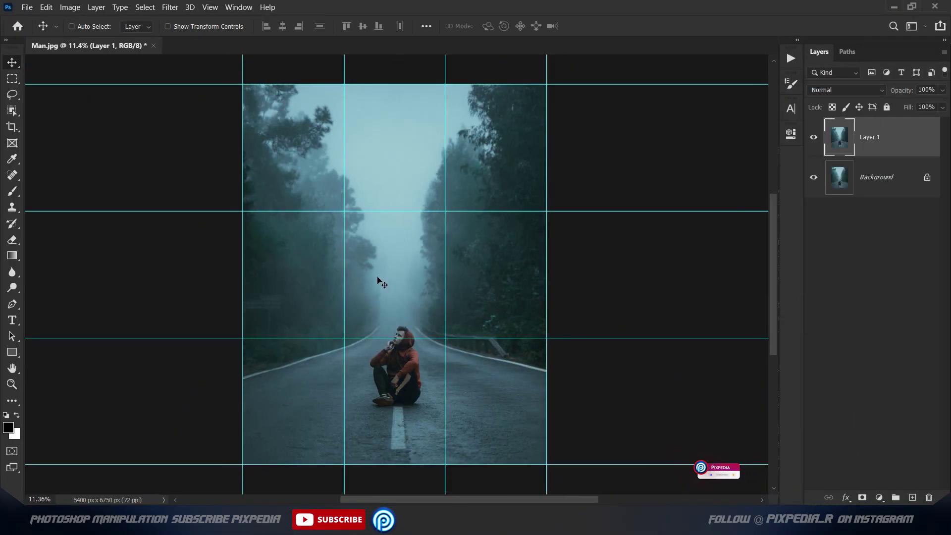
pyautogui.scroll(-1, 379, 281)
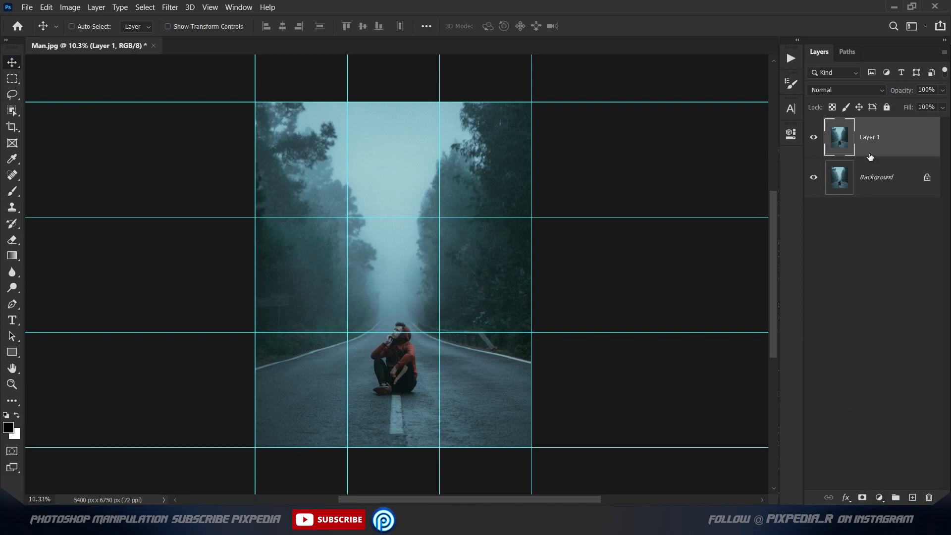
pyautogui.click(839, 182)
pyautogui.hotkey('ctrl', 'h')
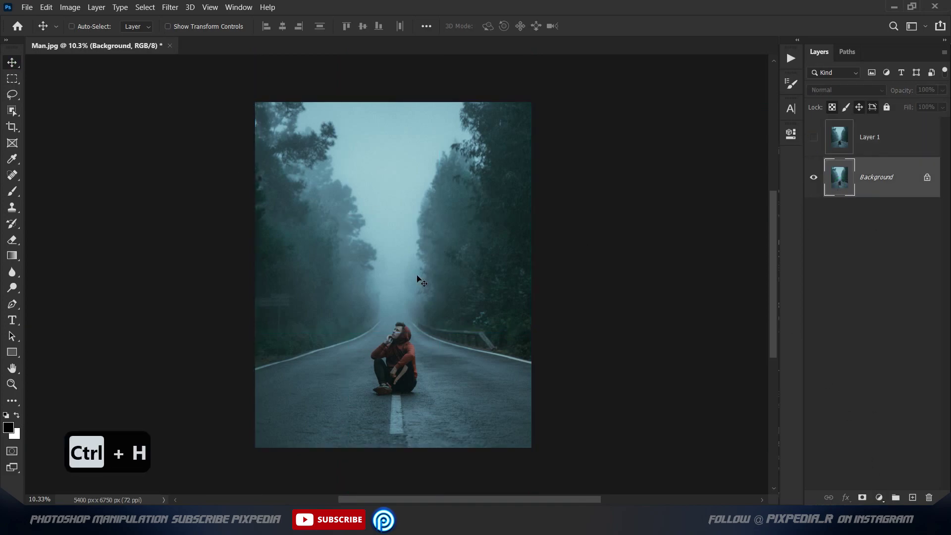
# Step: Select the sitting man with Object Selection and save the selection as a channel
pyautogui.press('w')
pyautogui.moveTo(380, 325); pyautogui.dragTo(409, 325)
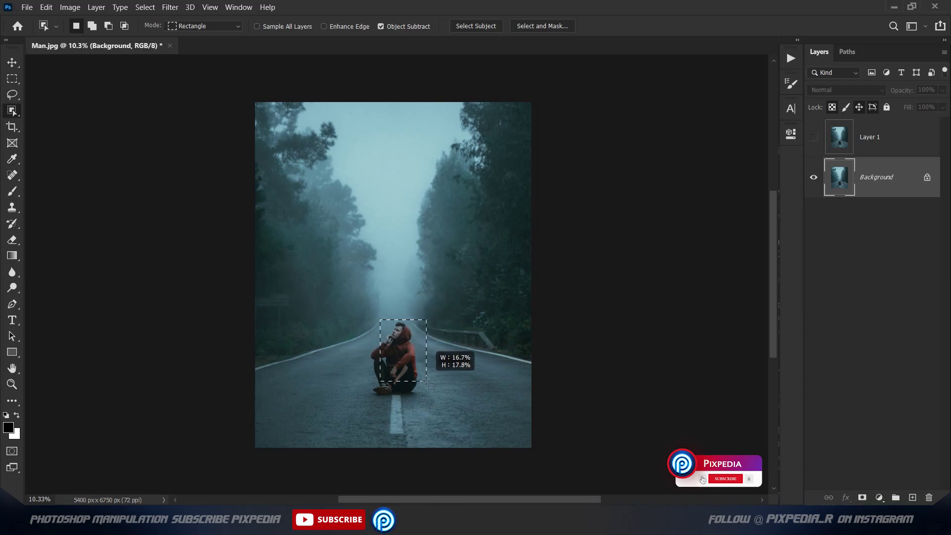
pyautogui.scroll(5, 397, 362)
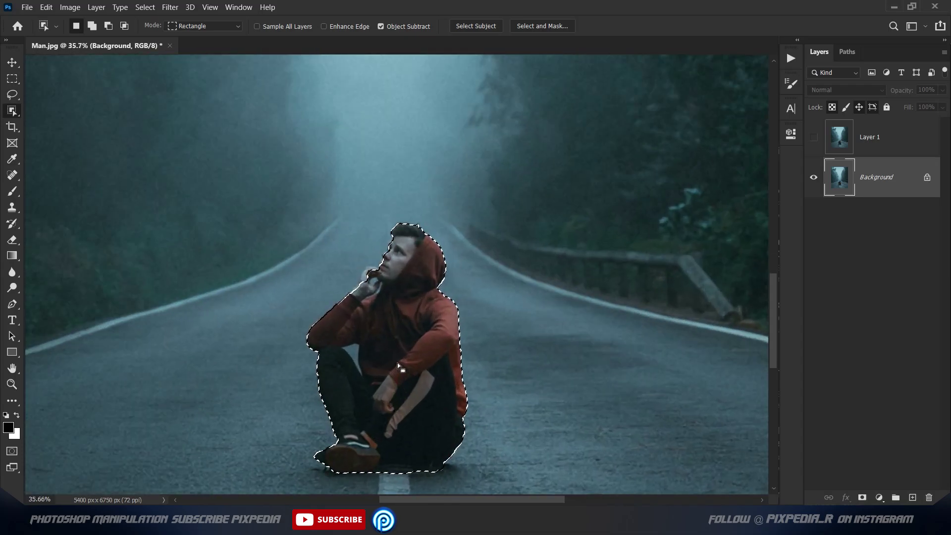
pyautogui.press('l')
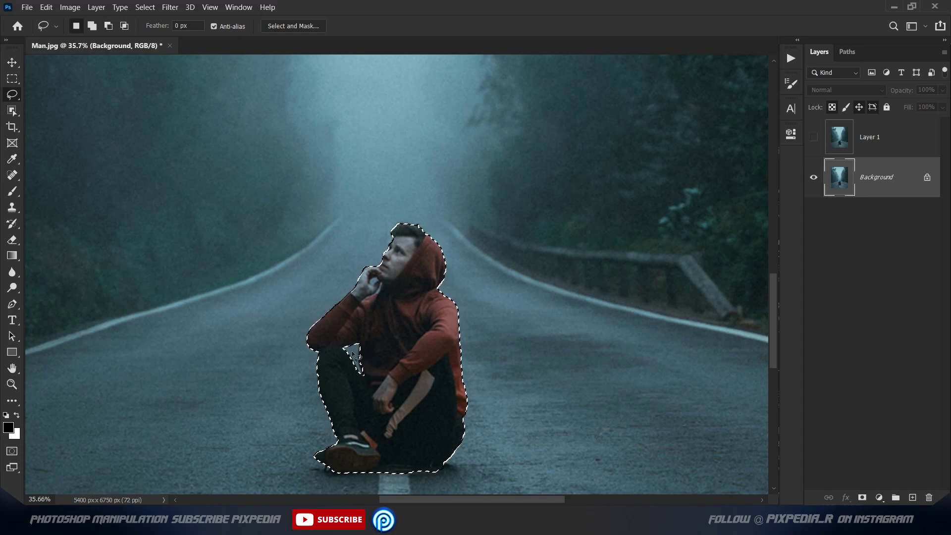
pyautogui.click(142, 10)
pyautogui.click(163, 266)
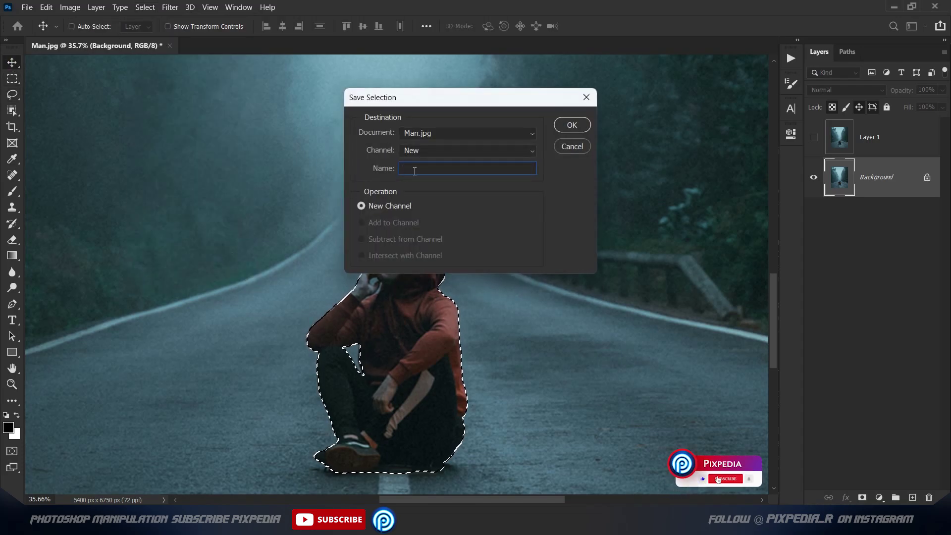
pyautogui.write('1')
pyautogui.click(567, 128)
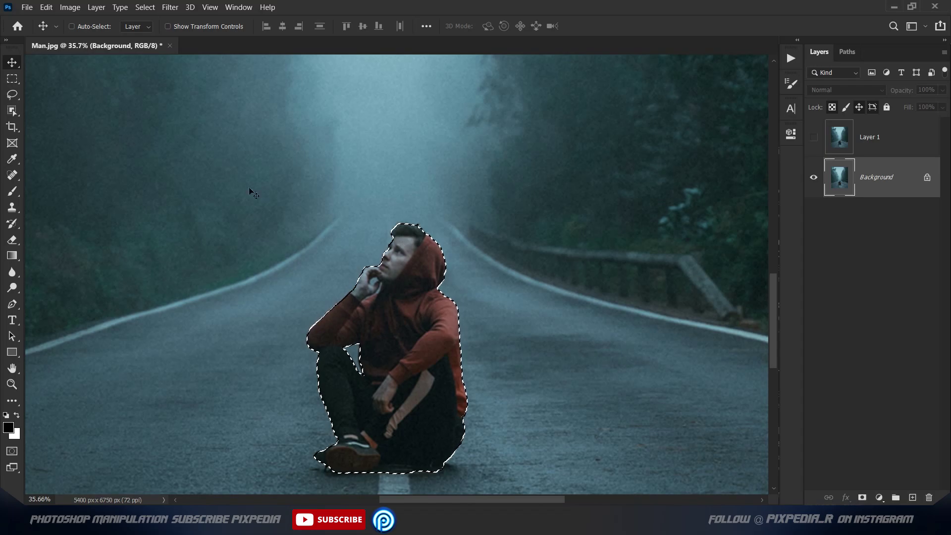
# Step: Expand the selection, content-aware fill the man out of the Background, and show Layer 1
pyautogui.click(145, 7)
pyautogui.click(287, 193)
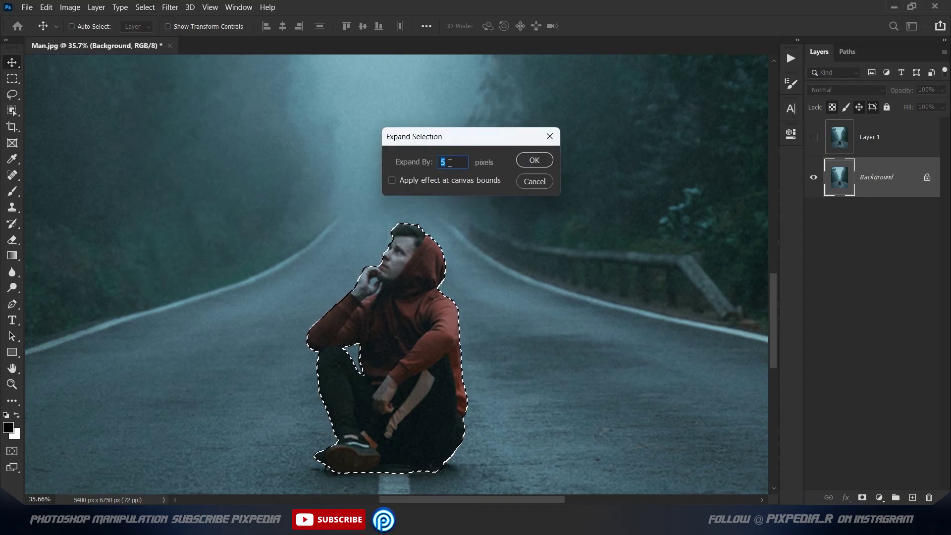
pyautogui.press('Return')
pyautogui.click(46, 7)
pyautogui.click(59, 185)
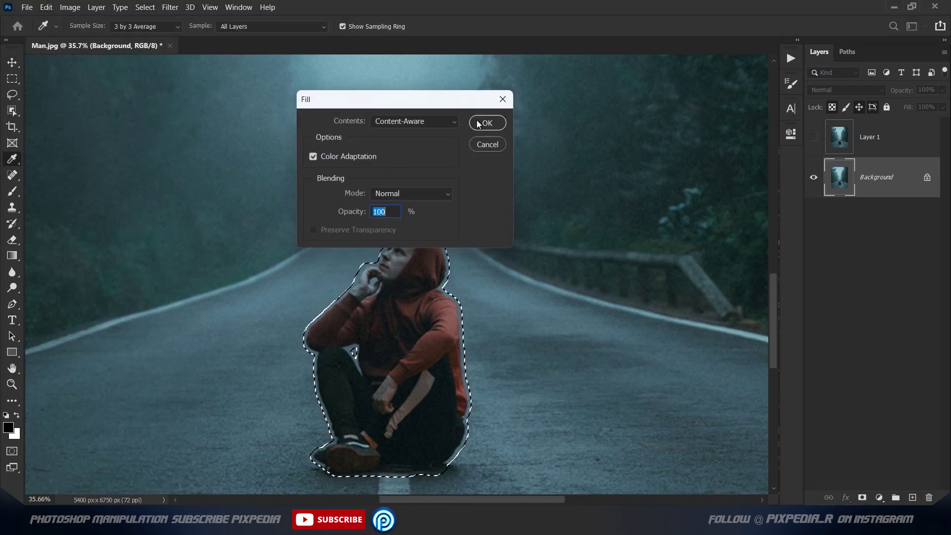
pyautogui.click(489, 126)
pyautogui.hotkey('ctrl', 'd')
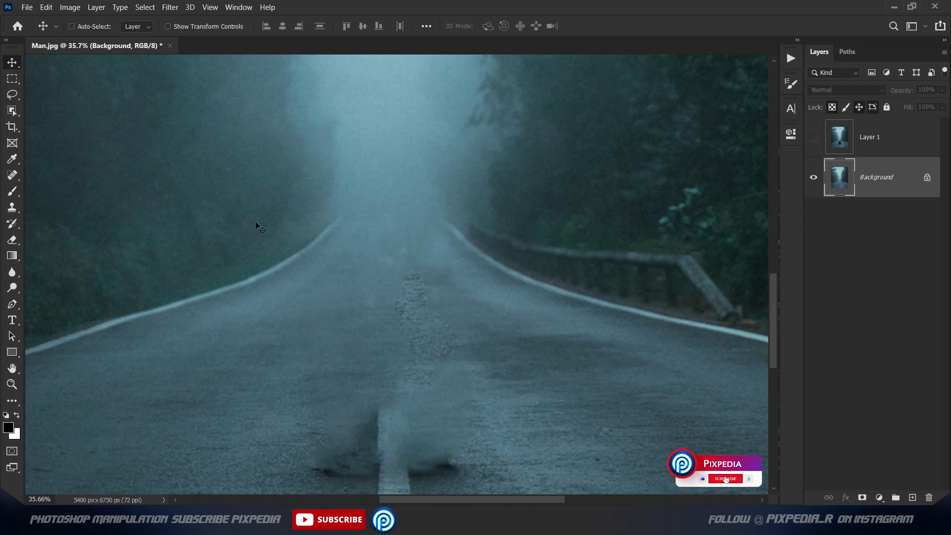
pyautogui.click(881, 137)
pyautogui.click(814, 136)
# Step: Load the saved man selection and add it as a mask on Layer 1
pyautogui.click(145, 7)
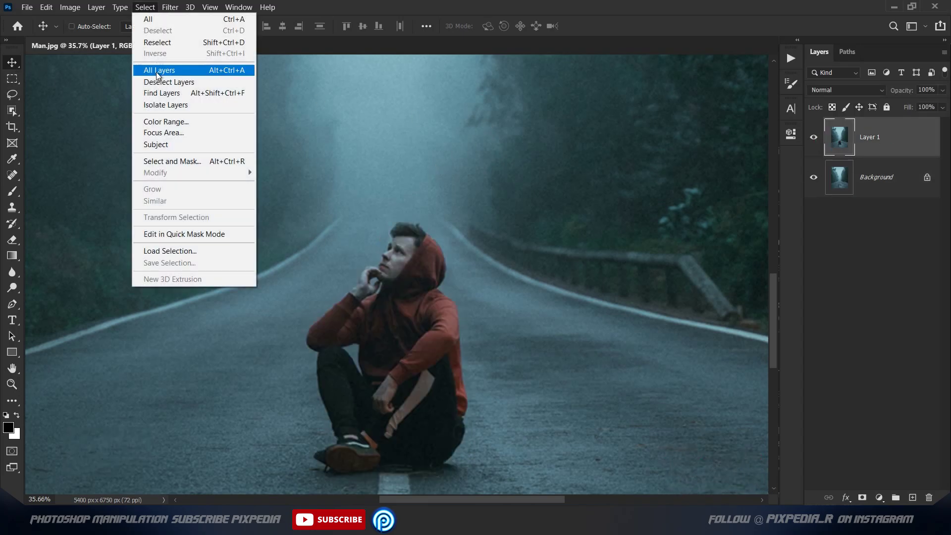
pyautogui.click(158, 254)
pyautogui.click(468, 151)
pyautogui.click(468, 182)
pyautogui.click(571, 126)
pyautogui.click(862, 497)
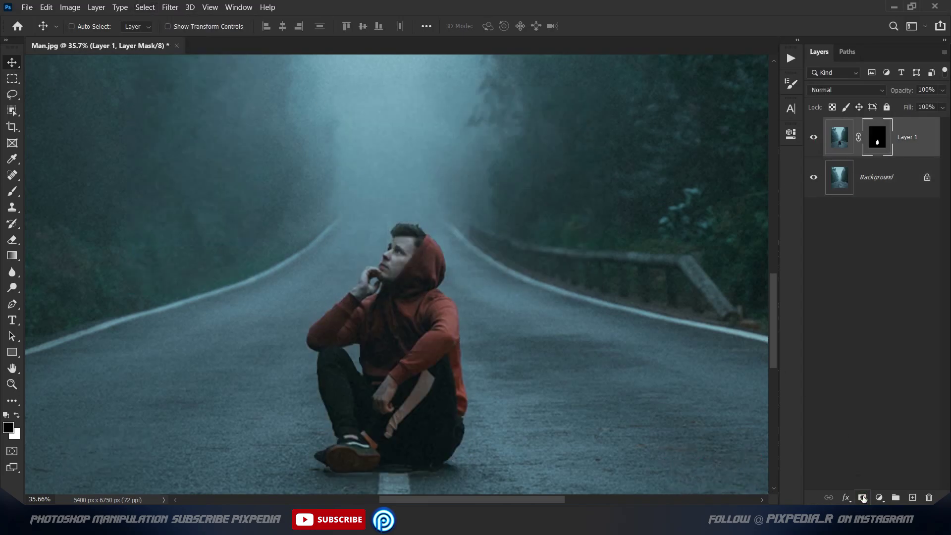
# Step: Duplicate the Background, apply a Tilt-Shift blur to the copy, and hide the original
pyautogui.click(834, 180)
pyautogui.hotkey('ctrl', 'j')
pyautogui.click(169, 7)
pyautogui.moveTo(189, 150)
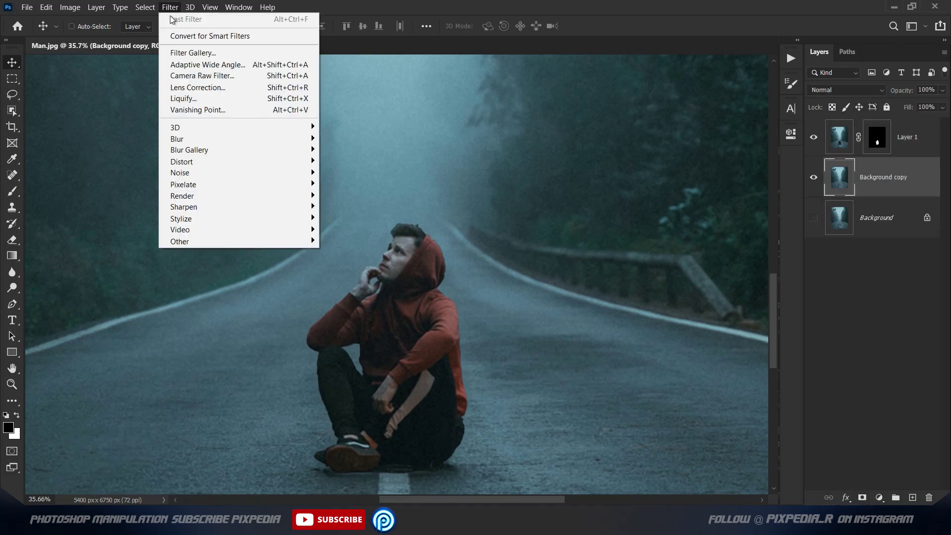
pyautogui.click(340, 170)
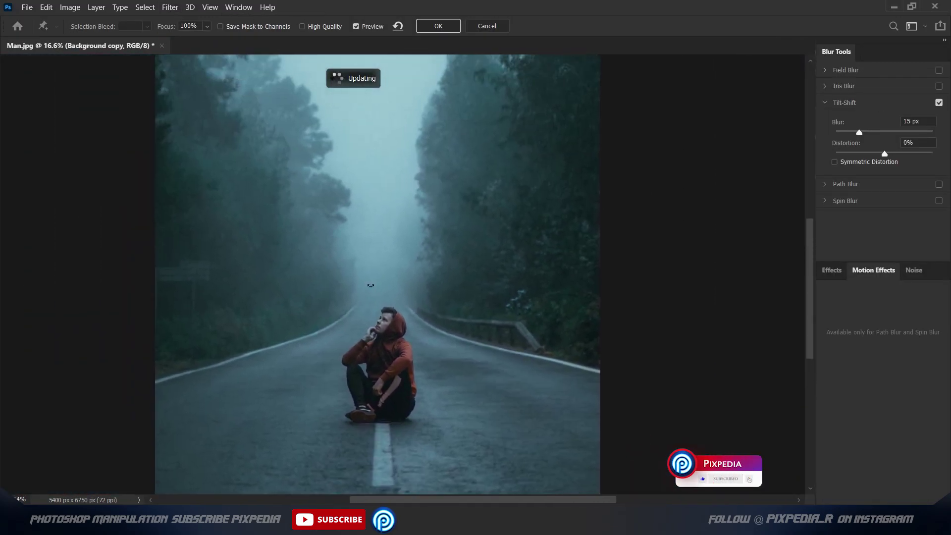
pyautogui.hotkey('ctrl', 'h')
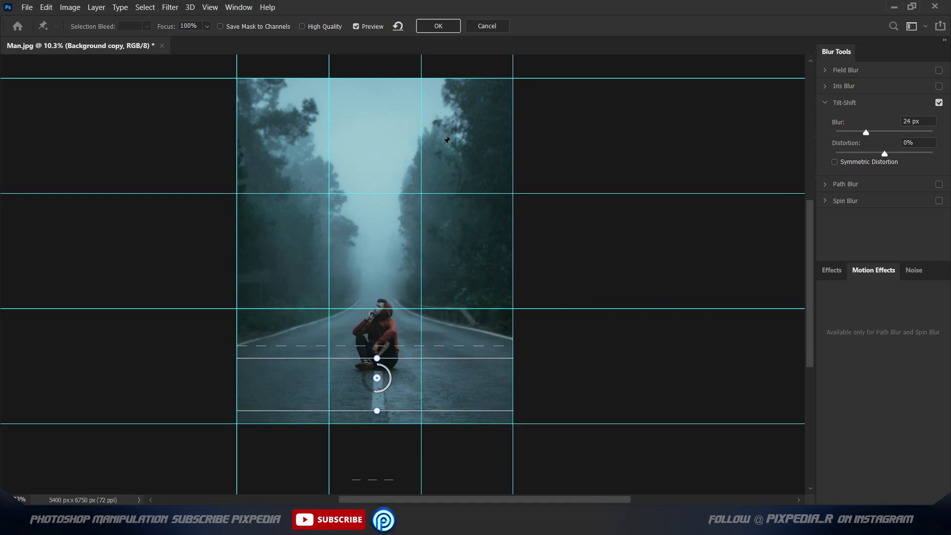
pyautogui.press('Return')
pyautogui.hotkey('ctrl', 'h')
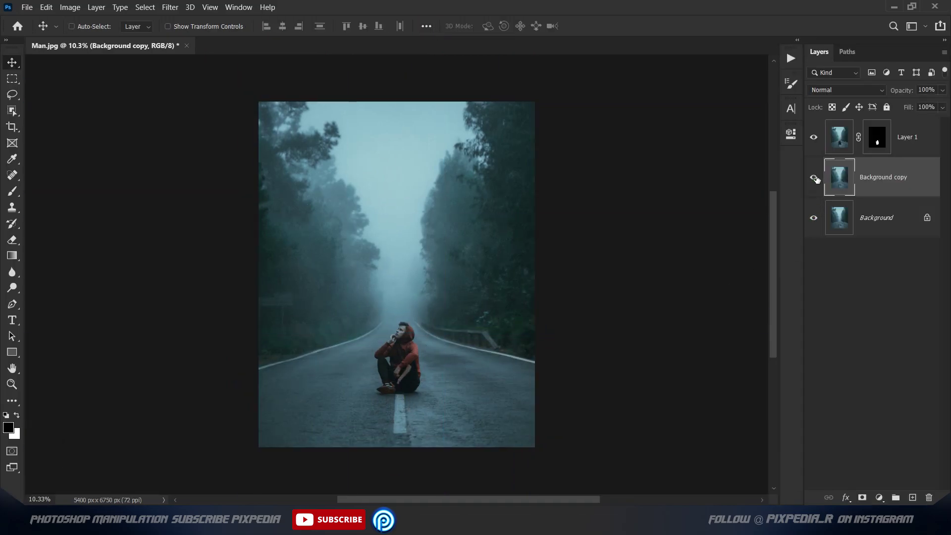
pyautogui.click(814, 218)
# Step: Add a Levels adjustment that darkens the whole image
pyautogui.click(878, 496)
pyautogui.click(885, 327)
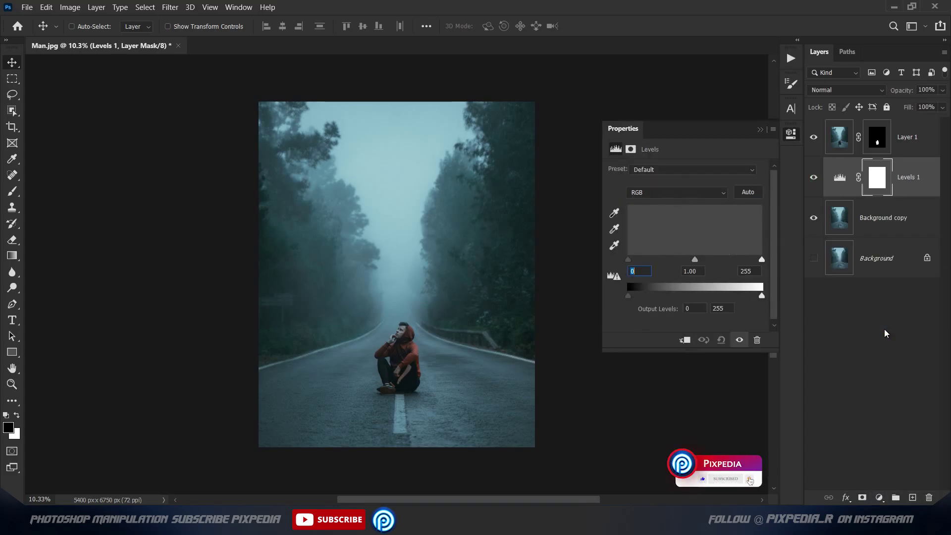
pyautogui.moveTo(759, 296); pyautogui.dragTo(718, 297)
pyautogui.click(761, 130)
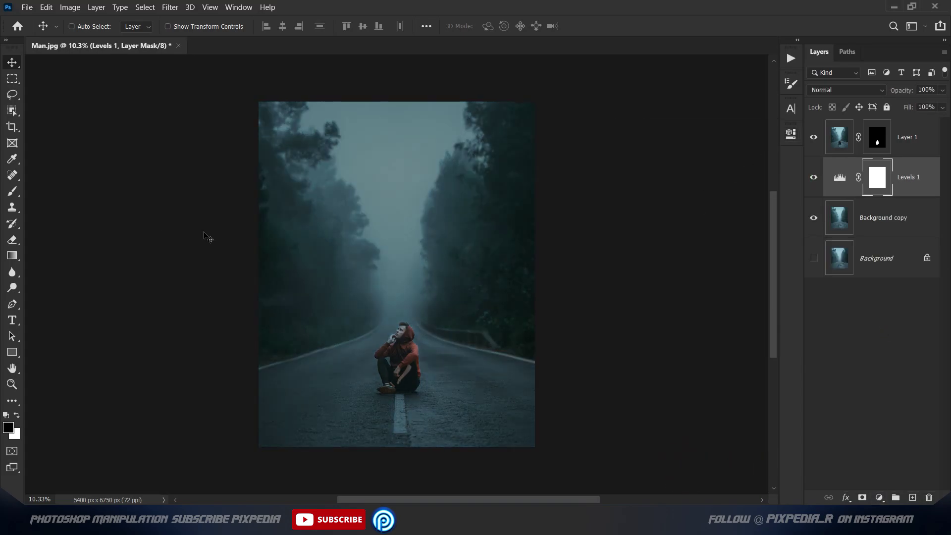
# Step: Brush out the Levels darkening over the road line below the man
pyautogui.press('b')
pyautogui.scroll(5, 399, 361)
pyautogui.rightClick(401, 248)
pyautogui.press('Escape')
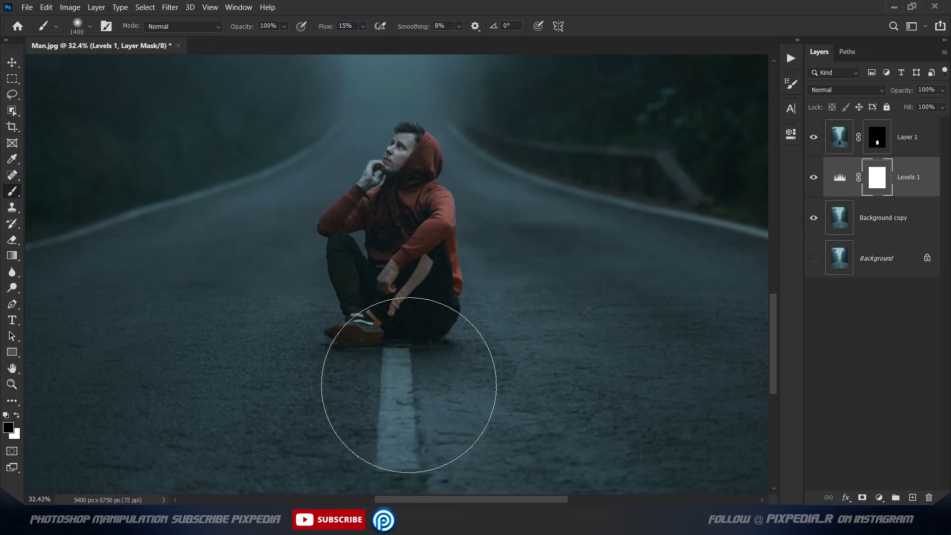
pyautogui.click(409, 385)
pyautogui.moveTo(409, 385); pyautogui.dragTo(430, 285)
pyautogui.scroll(1, 450, 266)
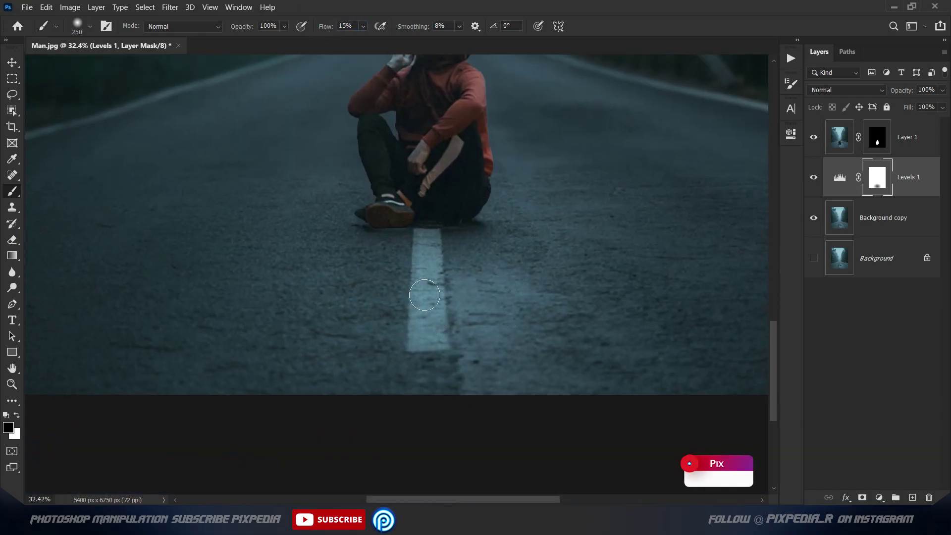
pyautogui.scroll(-3, 424, 295)
pyautogui.scroll(-1, 424, 295)
# Step: Create a new layer and outline the road line with the Polygonal Lasso
pyautogui.press('v')
pyautogui.hotkey('ctrl', 'shift', 'alt', 'n')
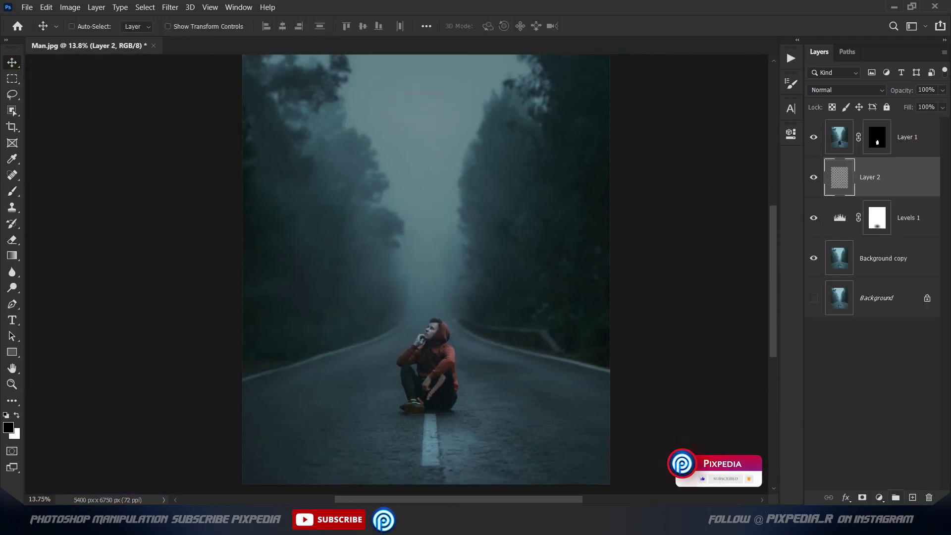
pyautogui.rightClick(13, 94)
pyautogui.click(54, 106)
pyautogui.scroll(3, 431, 458)
pyautogui.scroll(2, 431, 458)
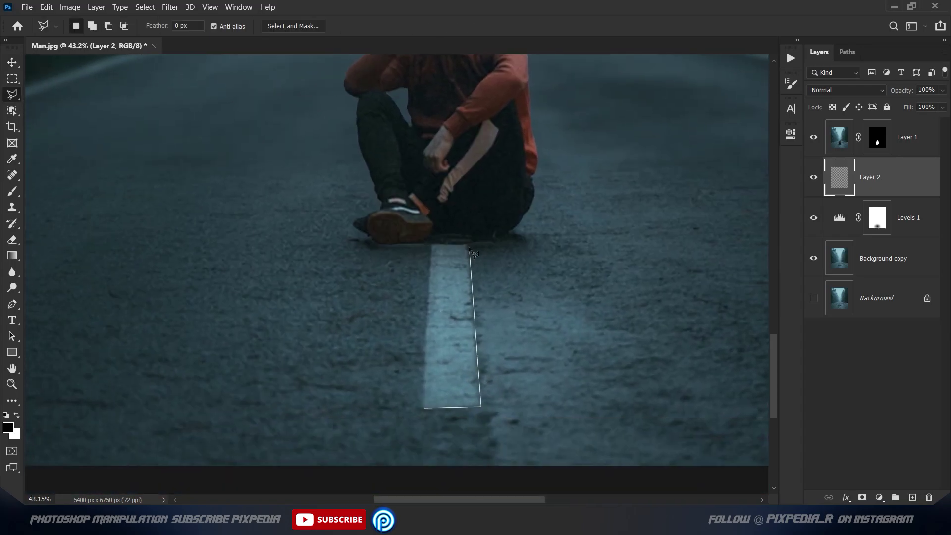
# Step: Fill the road-line selection with orange #ffae00
pyautogui.press('i')
pyautogui.click(8, 427)
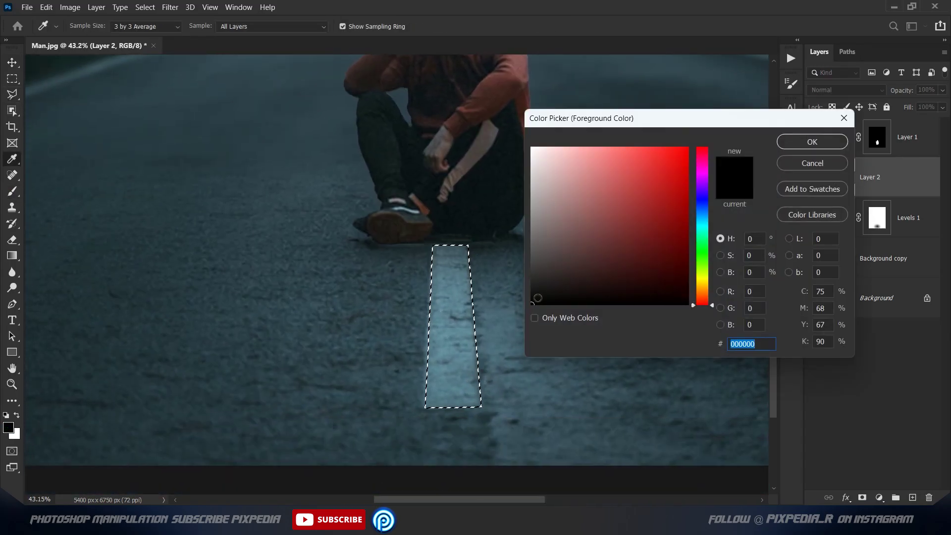
pyautogui.write('ffae00')
pyautogui.click(786, 145)
pyautogui.hotkey('alt', 'BackSpace')
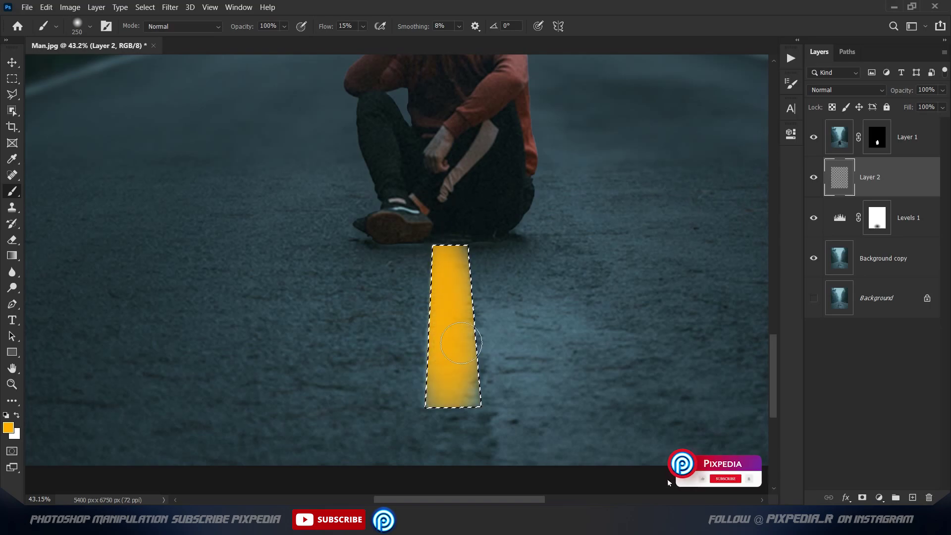
# Step: Paint a strong red-orange into the road line, then deselect
pyautogui.press('v')
pyautogui.click(17, 411)
pyautogui.click(8, 427)
pyautogui.click(686, 154)
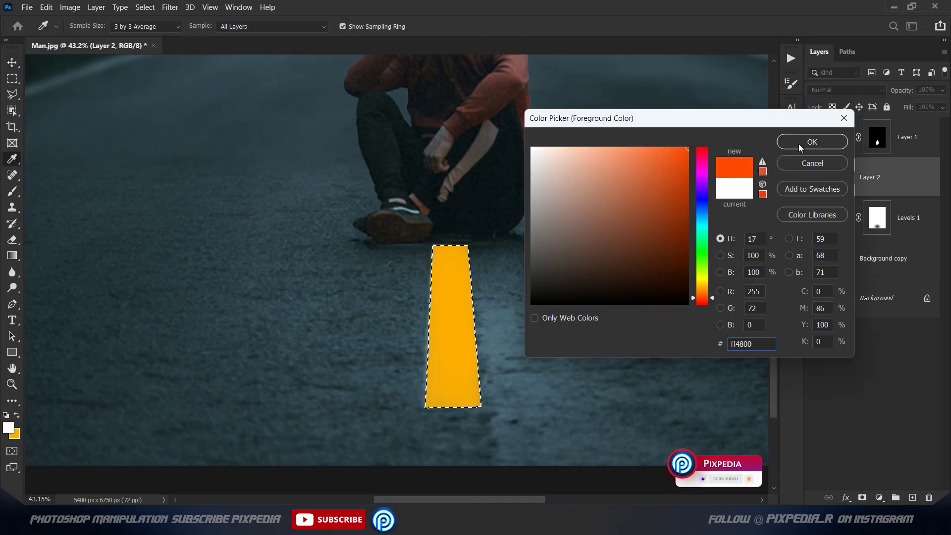
pyautogui.click(809, 140)
pyautogui.click(13, 191)
pyautogui.click(14, 65)
pyautogui.hotkey('ctrl', 'd')
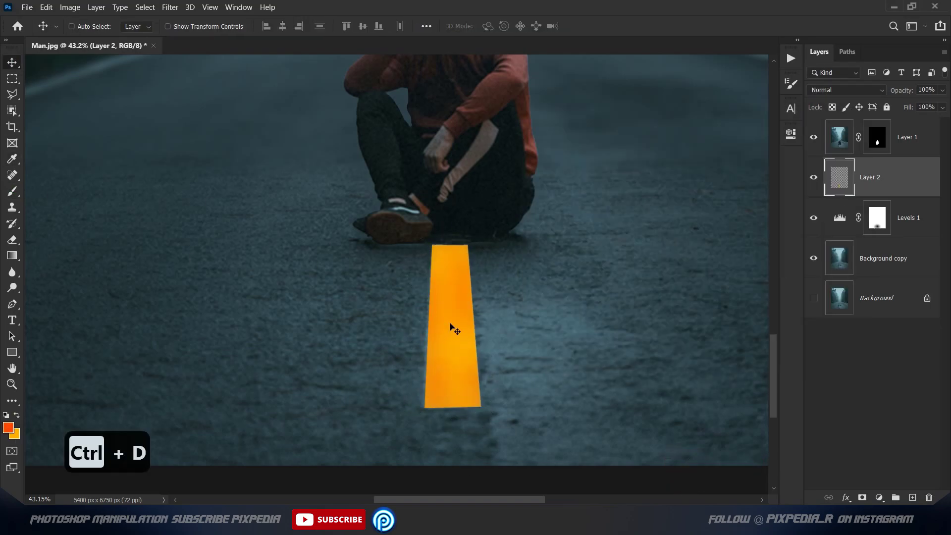
# Step: Set the road-line layer to Color Dodge, duplicate it, and widely Gaussian-blur the original
pyautogui.click(828, 91)
pyautogui.click(837, 210)
pyautogui.hotkey('ctrl', 'j')
pyautogui.hotkey('ctrl', 'j')
pyautogui.click(844, 256)
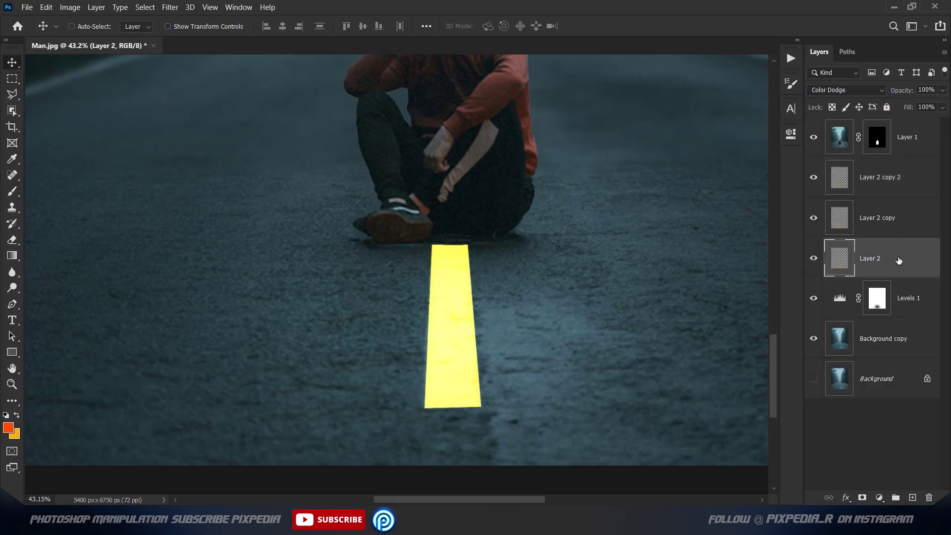
pyautogui.click(170, 7)
pyautogui.click(347, 182)
pyautogui.moveTo(740, 281)
pyautogui.mouseDown()
pyautogui.moveTo(761, 280)
pyautogui.moveTo(730, 280)
pyautogui.mouseUp()
pyautogui.click(821, 111)
# Step: Gaussian-blur Layer 2 copy and Layer 2 copy 2 at decreasing strengths for layered glow
pyautogui.click(877, 217)
pyautogui.click(170, 7)
pyautogui.click(349, 187)
pyautogui.click(821, 111)
pyautogui.click(877, 177)
pyautogui.click(170, 7)
pyautogui.click(350, 184)
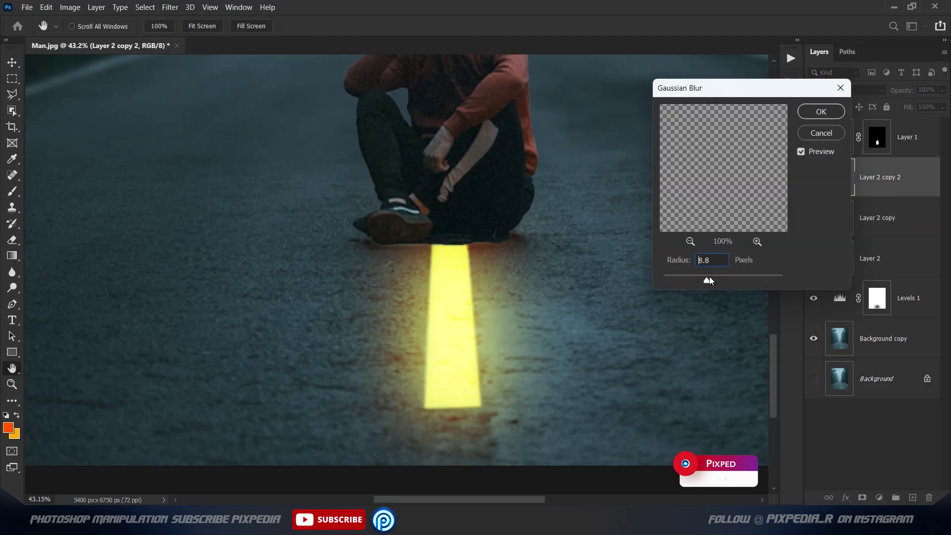
pyautogui.click(815, 113)
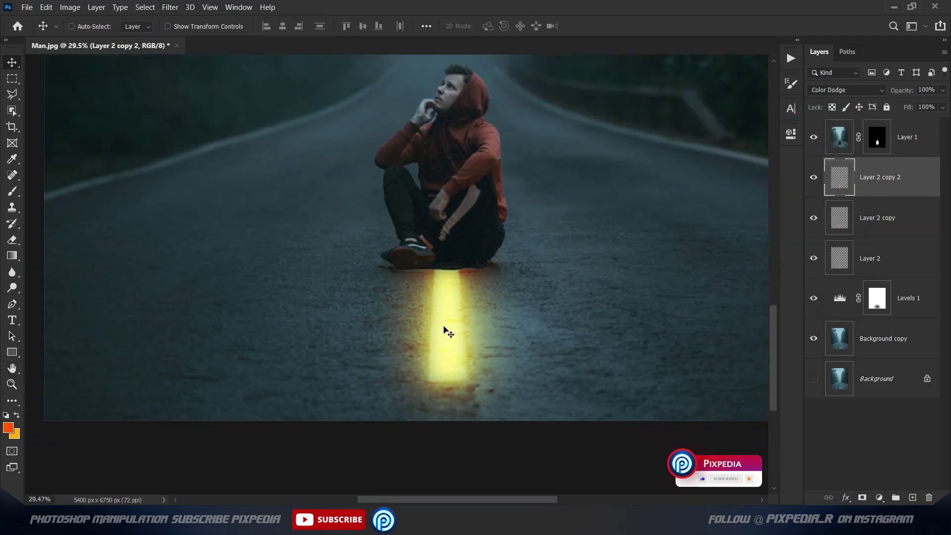
# Step: Add a new empty layer and set a white brush for painting the glow
pyautogui.scroll(-3, 444, 330)
pyautogui.click(912, 497)
pyautogui.press('i')
pyautogui.click(8, 427)
pyautogui.click(532, 147)
pyautogui.click(813, 142)
pyautogui.press('b')
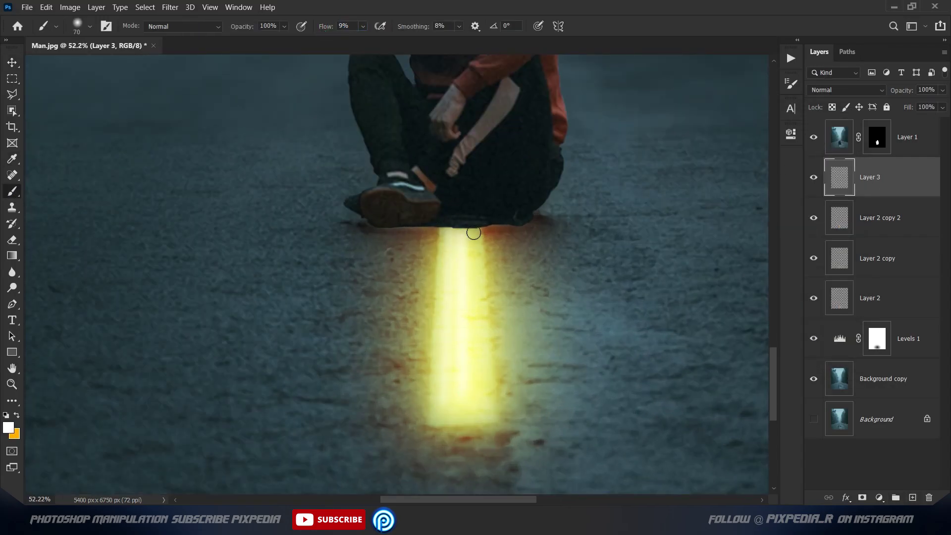
pyautogui.scroll(-4, 465, 344)
pyautogui.scroll(-1, 465, 345)
# Step: Move the glow layers above the man's layer in the stack
pyautogui.press('v')
pyautogui.keyDown('shift'); pyautogui.click(902, 298); pyautogui.keyUp('shift')
pyautogui.moveTo(902, 297); pyautogui.dragTo(890, 128)
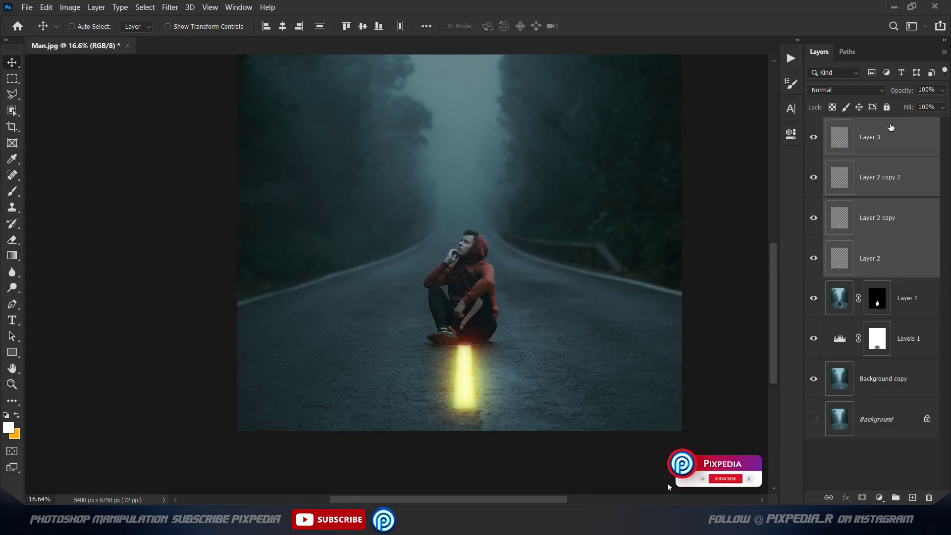
# Step: Add a Levels layer clipped to the man, lower its output white, and invert its mask
pyautogui.click(877, 335)
pyautogui.click(877, 298)
pyautogui.click(879, 497)
pyautogui.click(864, 333)
pyautogui.click(685, 339)
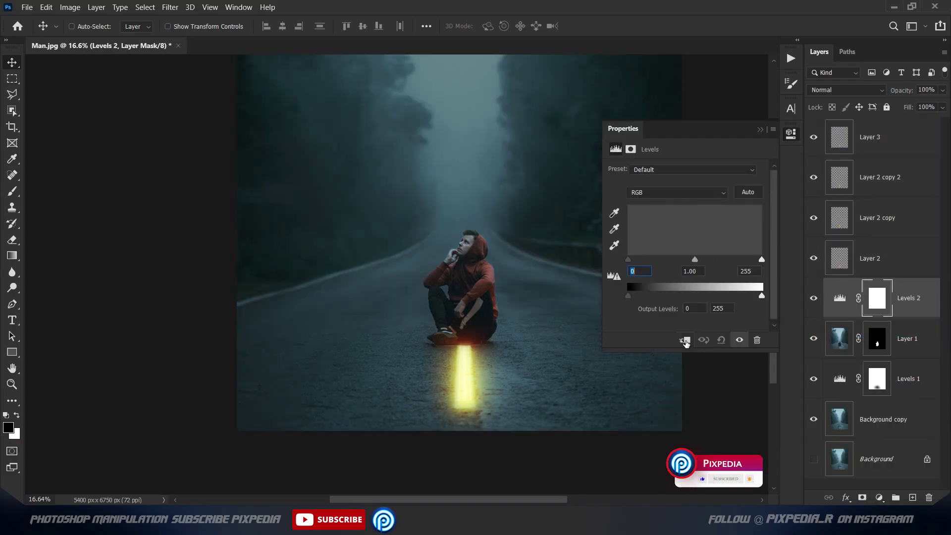
pyautogui.moveTo(762, 296); pyautogui.dragTo(701, 296)
pyautogui.click(791, 134)
pyautogui.hotkey('ctrl', 'i')
# Step: Paint white on the Levels mask to darken parts of the man and his head
pyautogui.press('b')
pyautogui.press('x')
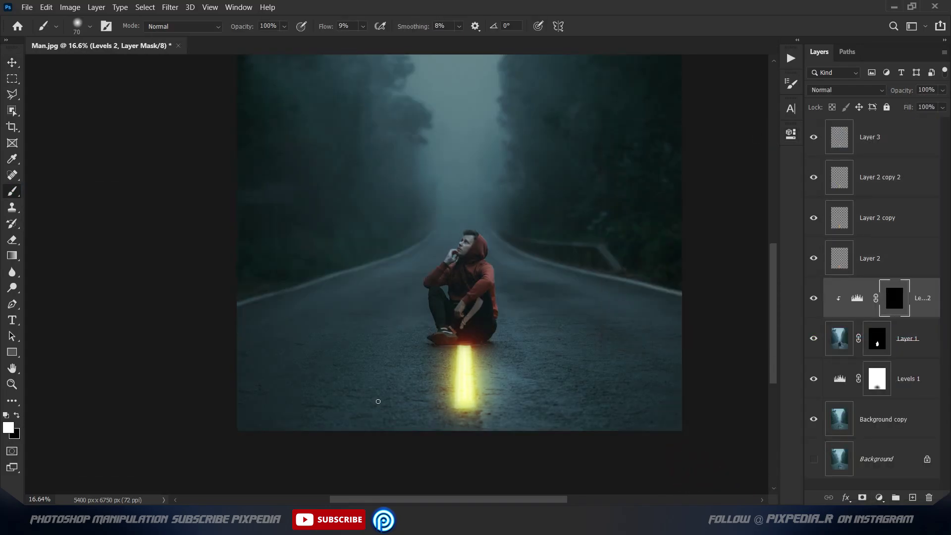
pyautogui.scroll(5, 481, 342)
pyautogui.moveTo(482, 317); pyautogui.dragTo(483, 248)
pyautogui.moveTo(476, 205); pyautogui.dragTo(525, 349)
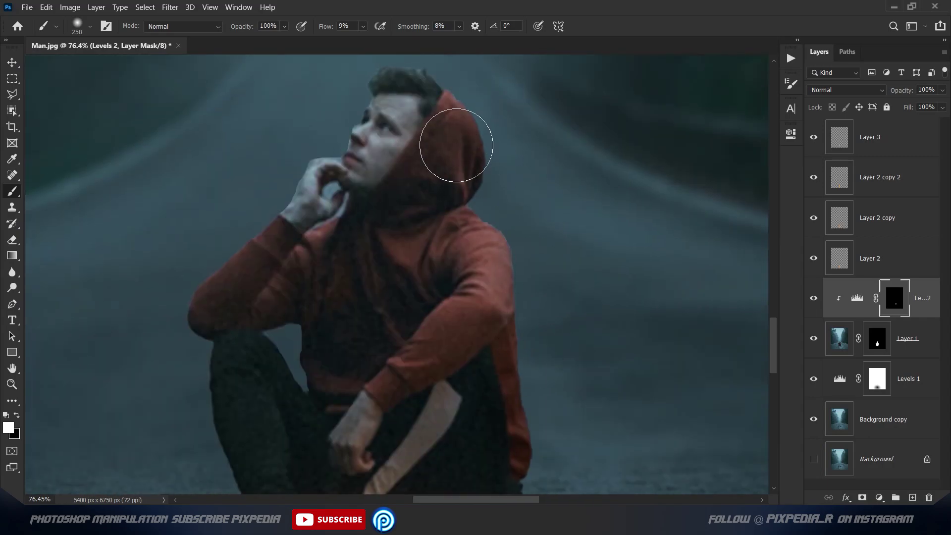
pyautogui.scroll(-5, 540, 372)
pyautogui.scroll(-3, 557, 355)
pyautogui.scroll(-3, 492, 368)
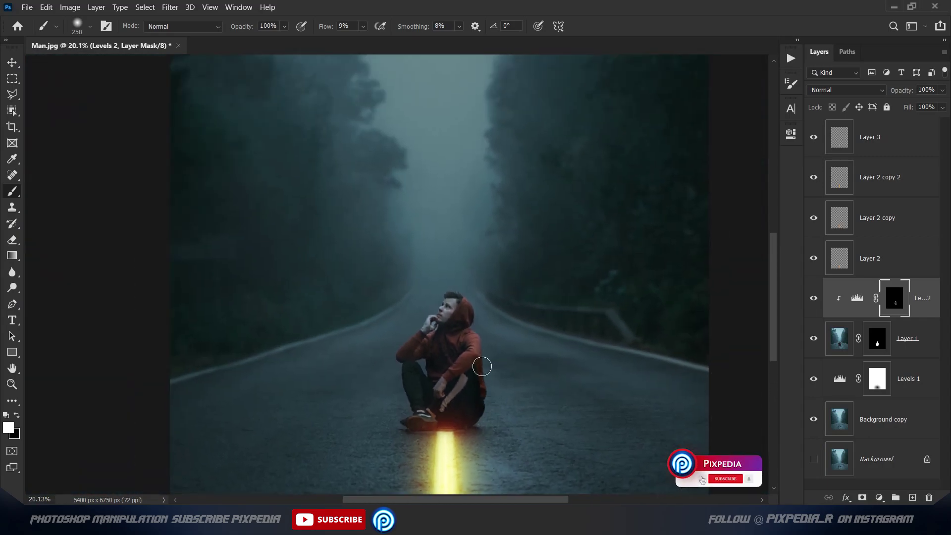
# Step: Add an Exposure adjustment above the man, invert its mask, and paint it in
pyautogui.press('v')
pyautogui.click(879, 498)
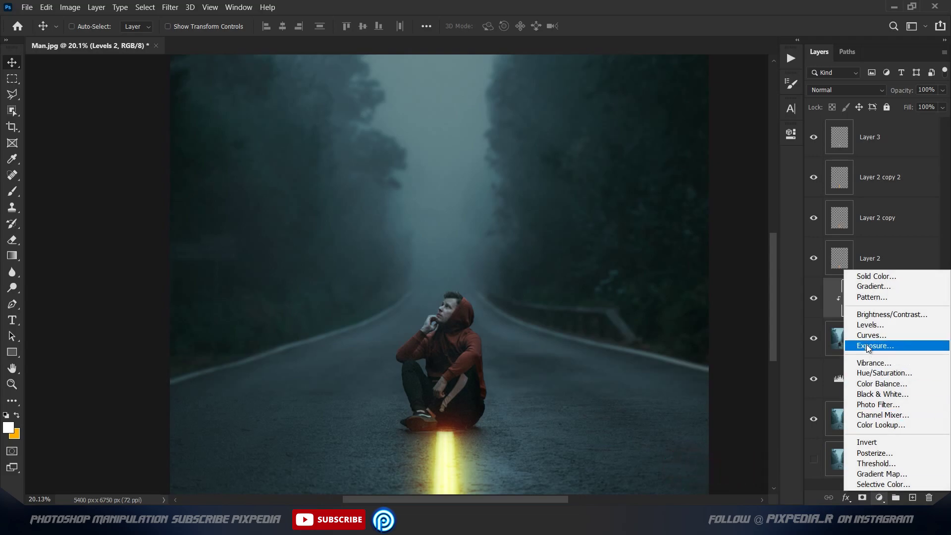
pyautogui.click(864, 345)
pyautogui.click(760, 129)
pyautogui.hotkey('ctrl', 'i')
pyautogui.scroll(5, 382, 346)
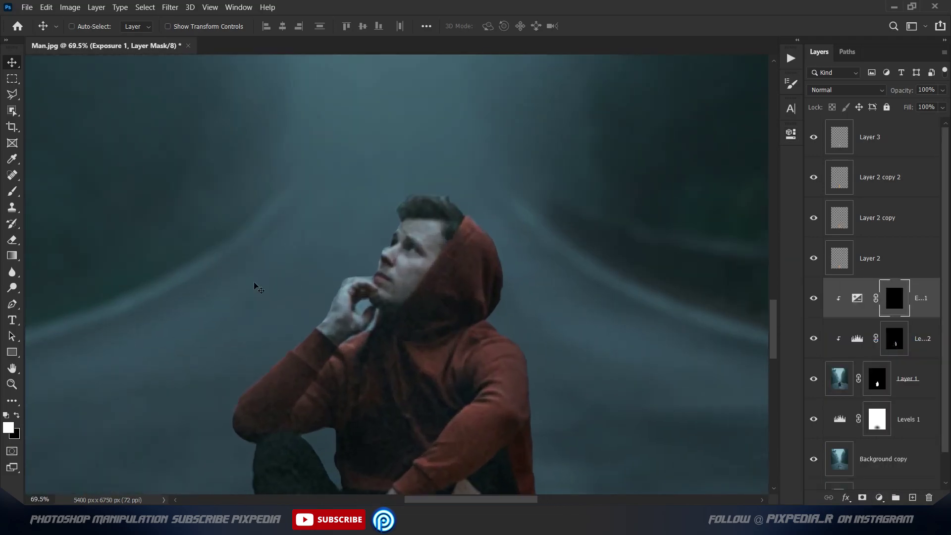
pyautogui.press('b')
pyautogui.scroll(-2, 405, 349)
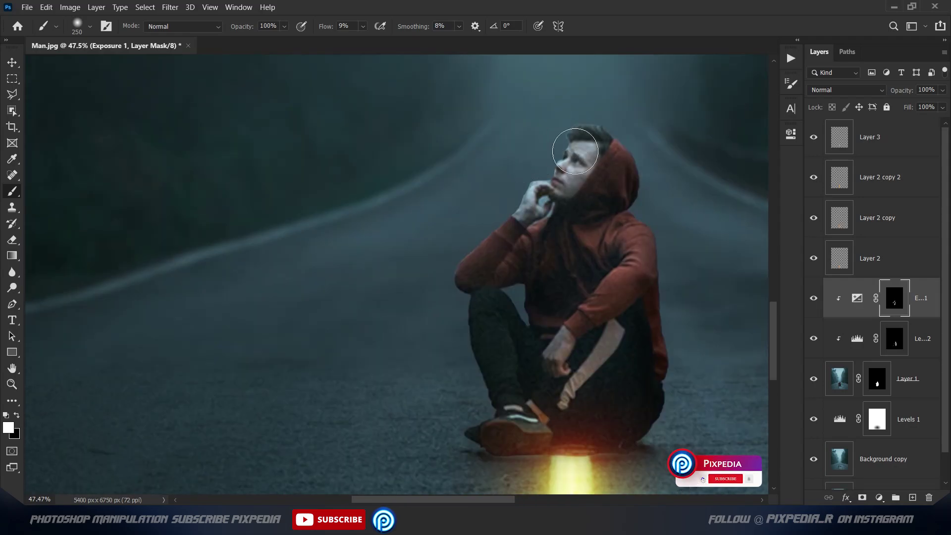
pyautogui.press('v')
pyautogui.scroll(-2, 575, 151)
pyautogui.scroll(-2, 575, 151)
pyautogui.scroll(-2, 575, 151)
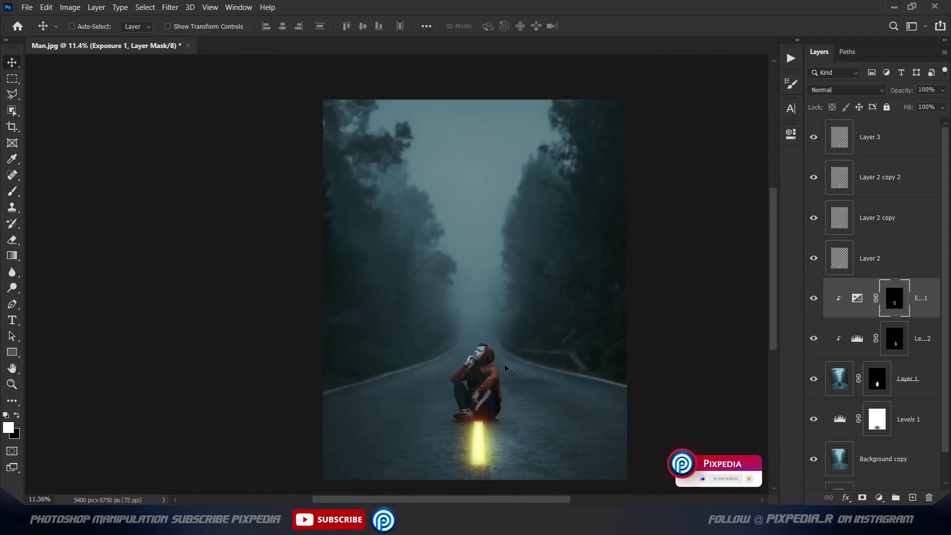
# Step: Group all the man's layers and name the group Man
pyautogui.click(898, 142)
pyautogui.keyDown('shift'); pyautogui.click(906, 378); pyautogui.keyUp('shift')
pyautogui.hotkey('ctrl', 'g')
pyautogui.doubleClick(861, 125)
pyautogui.write('Man')
# Step: Group the background Levels and background copy layers as BG
pyautogui.click(909, 153)
pyautogui.keyDown('shift'); pyautogui.click(883, 194); pyautogui.keyUp('shift')
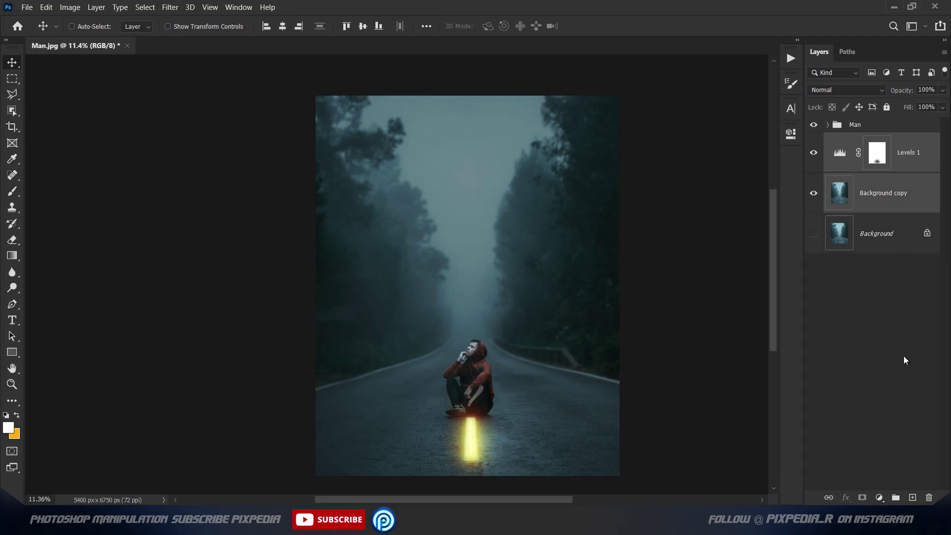
pyautogui.hotkey('ctrl', 'g')
pyautogui.doubleClick(860, 140)
# Step: Save the project as Manipulation.psd, accepting the compatibility prompt
pyautogui.hotkey('ctrl', 's')
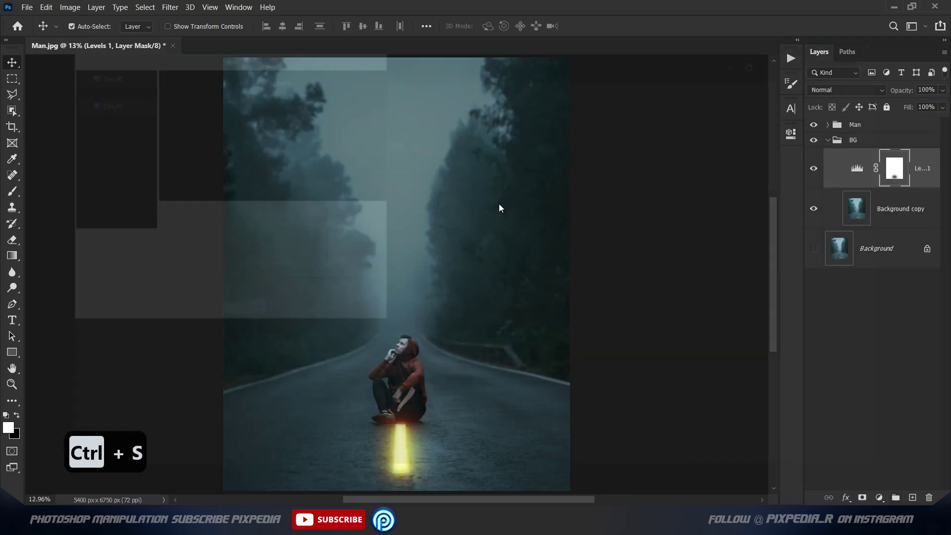
pyautogui.write('Manipulation.psd')
pyautogui.press('Return')
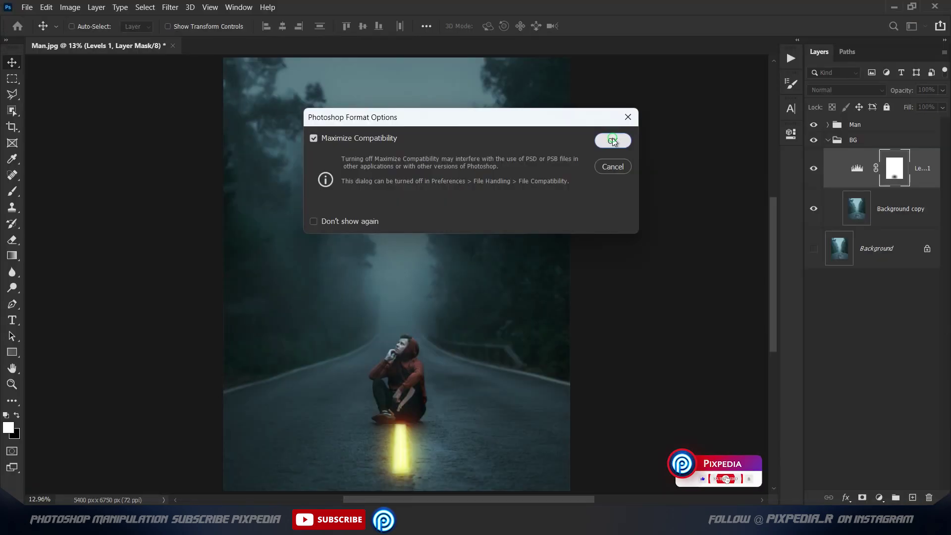
pyautogui.click(611, 141)
# Step: Copy the umbrella image and paste it into the composition above the Man group
pyautogui.click(855, 124)
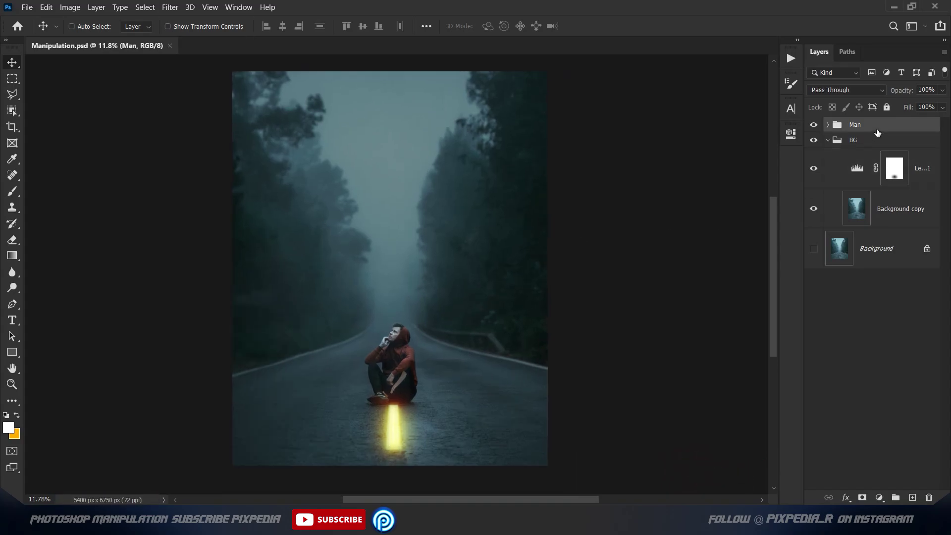
pyautogui.hotkey('ctrl', 'o')
pyautogui.click(276, 112)
pyautogui.press('Return')
pyautogui.hotkey('ctrl', 'a')
pyautogui.hotkey('ctrl', 'c')
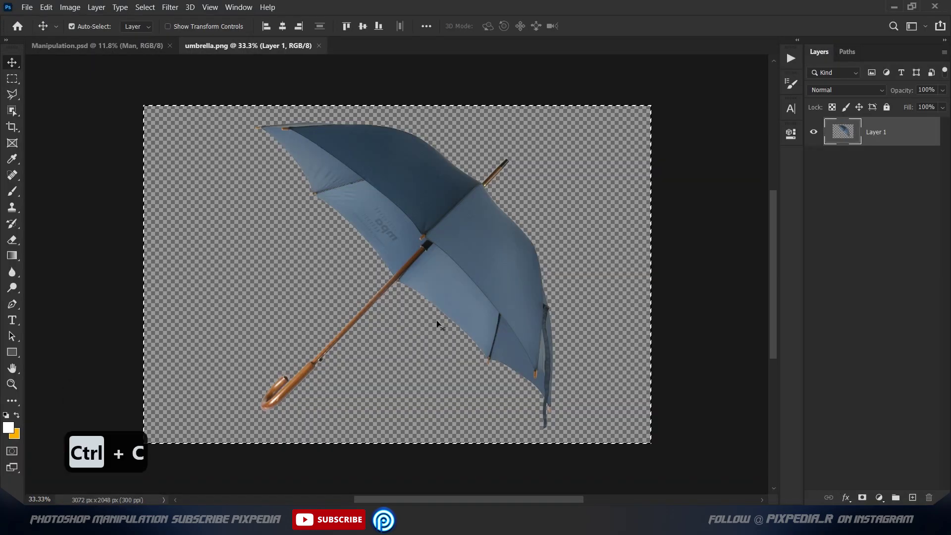
pyautogui.hotkey('ctrl', 'Tab')
pyautogui.hotkey('ctrl', 'v')
# Step: Flip the umbrella horizontally, scale and rotate it, and place it above the man, left of the road
pyautogui.hotkey('ctrl', 't')
pyautogui.rightClick(391, 302)
pyautogui.click(427, 290)
pyautogui.moveTo(441, 214)
pyautogui.mouseDown()
pyautogui.moveTo(423, 234)
pyautogui.moveTo(440, 248)
pyautogui.mouseUp()
pyautogui.press('Return')
pyautogui.hotkey('ctrl', 'h')
pyautogui.moveTo(367, 267)
pyautogui.mouseDown()
pyautogui.moveTo(349, 288)
pyautogui.moveTo(344, 221)
pyautogui.mouseUp()
pyautogui.keyDown('alt'); pyautogui.scroll(5, 349, 284); pyautogui.keyUp('alt')
pyautogui.keyDown('alt'); pyautogui.scroll(-3, 351, 258); pyautogui.keyUp('alt')
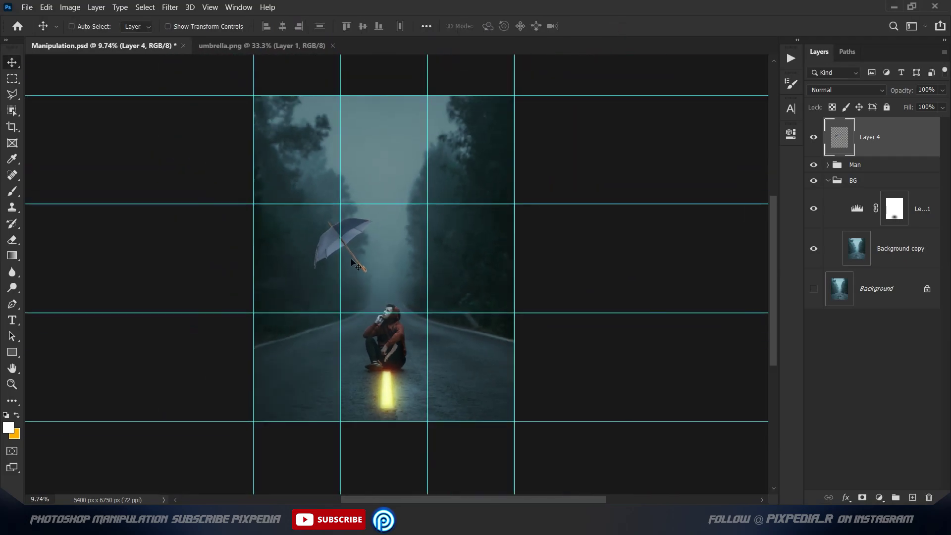
# Step: Add a new empty layer above the umbrella and set the foreground colour to red ff0000
pyautogui.hotkey('ctrl', 'h')
pyautogui.keyDown('alt'); pyautogui.scroll(2, 362, 243); pyautogui.keyUp('alt')
pyautogui.keyDown('alt'); pyautogui.scroll(-3, 371, 277); pyautogui.keyUp('alt')
pyautogui.keyDown('alt'); pyautogui.scroll(1, 372, 279); pyautogui.keyUp('alt')
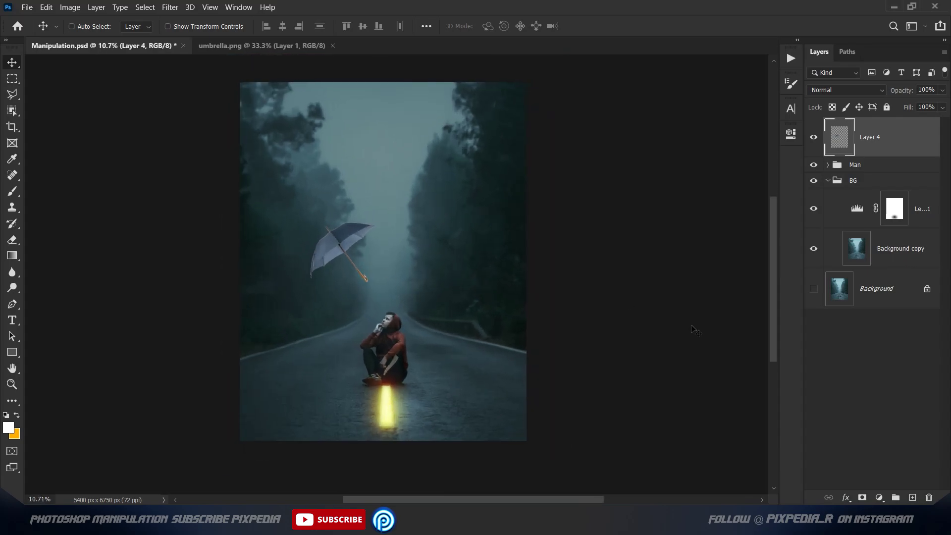
pyautogui.click(912, 498)
pyautogui.click(11, 158)
pyautogui.click(8, 427)
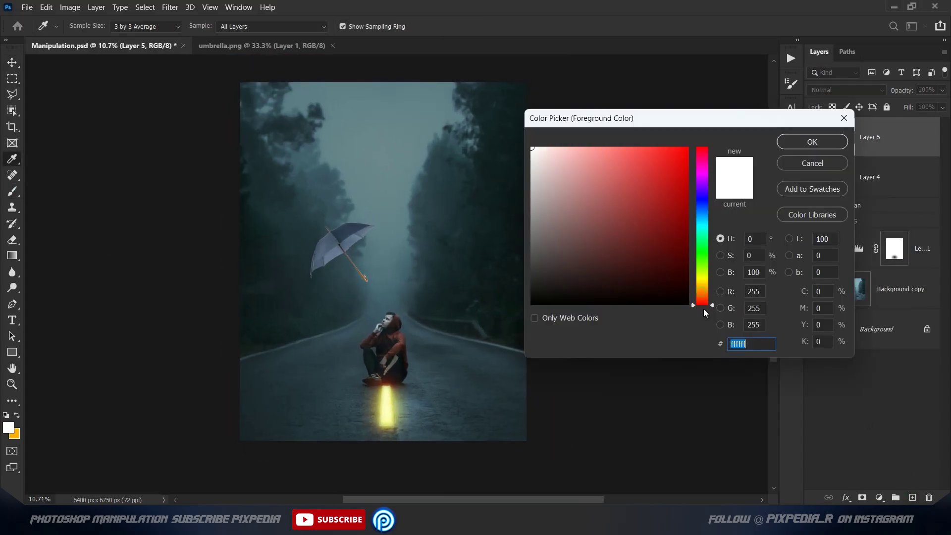
# Step: Paint the umbrella canopy solid red at 100% flow inside the umbrella selection
pyautogui.click(803, 142)
pyautogui.press('b')
pyautogui.keyDown('alt'); pyautogui.scroll(5, 324, 245); pyautogui.keyUp('alt')
pyautogui.keyDown('alt'); pyautogui.scroll(5, 325, 244); pyautogui.keyUp('alt')
pyautogui.moveTo(418, 185); pyautogui.dragTo(351, 184)
pyautogui.hotkey('shift', '0')
pyautogui.moveTo(510, 106)
pyautogui.mouseDown()
pyautogui.moveTo(318, 170)
pyautogui.moveTo(159, 435)
pyautogui.moveTo(519, 145)
pyautogui.moveTo(121, 471)
pyautogui.moveTo(377, 263)
pyautogui.moveTo(173, 361)
pyautogui.mouseUp()
# Step: Deselect and set the red paint layer's blend mode to Overlay
pyautogui.press('v')
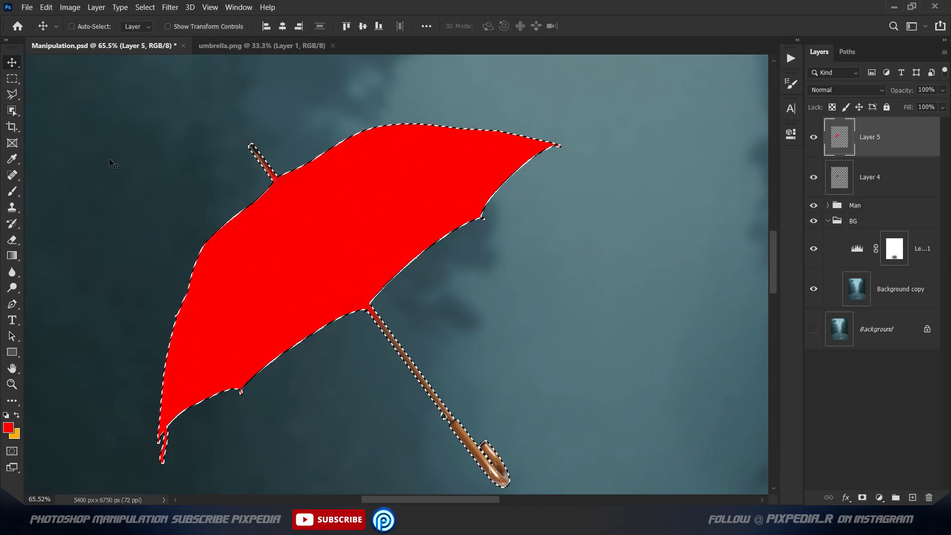
pyautogui.hotkey('ctrl', 'd')
pyautogui.click(846, 90)
pyautogui.click(832, 244)
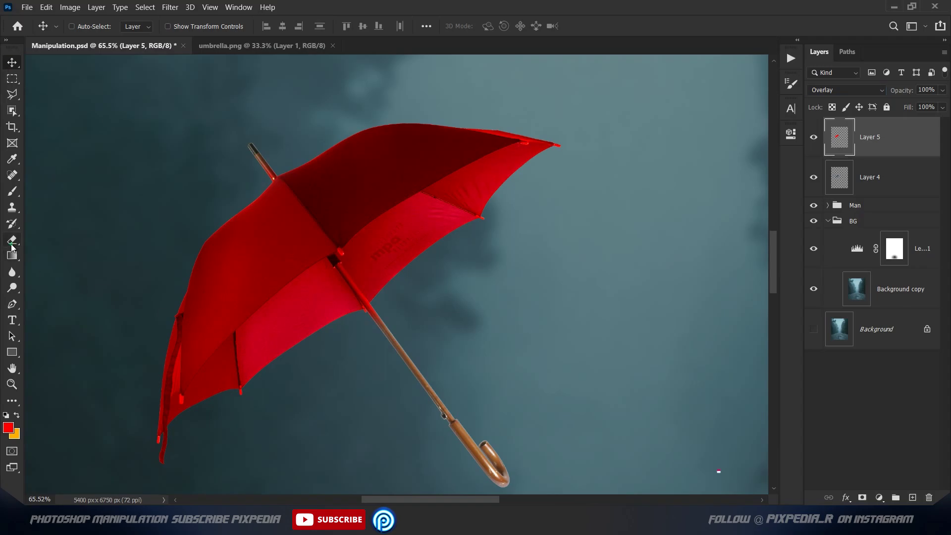
pyautogui.click(12, 241)
# Step: Shrink the eraser and erase the red spill from the umbrella shaft
pyautogui.scroll(5, 356, 307)
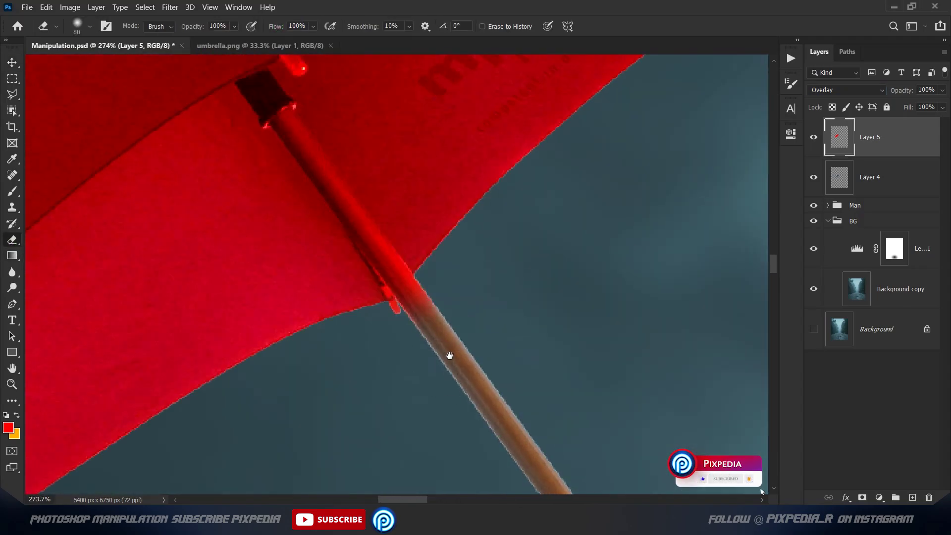
pyautogui.press('[')
pyautogui.press('[')
pyautogui.press('[')
pyautogui.scroll(1, 387, 263)
pyautogui.moveTo(284, 141); pyautogui.dragTo(471, 403)
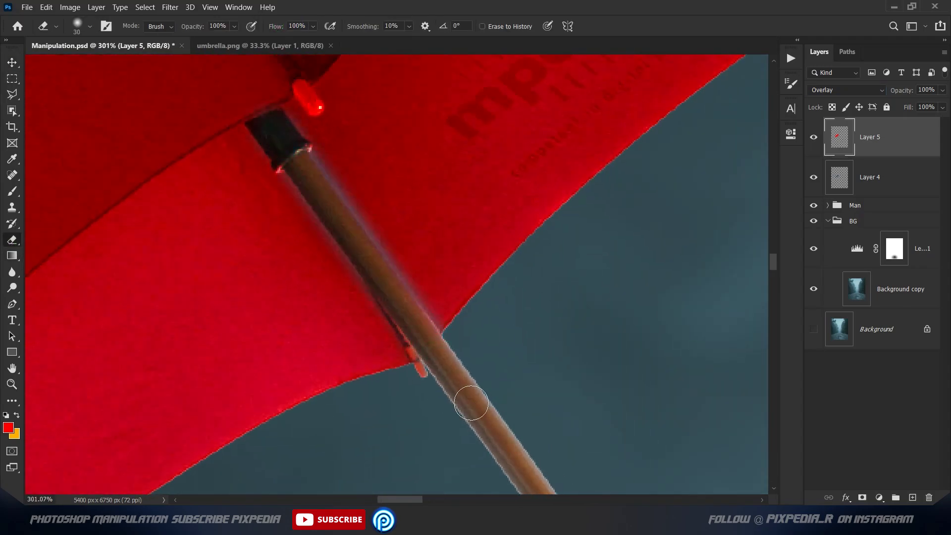
pyautogui.scroll(2, 471, 403)
pyautogui.hotkey('ctrl', 'z')
pyautogui.rightClick(430, 322)
pyautogui.press('Return')
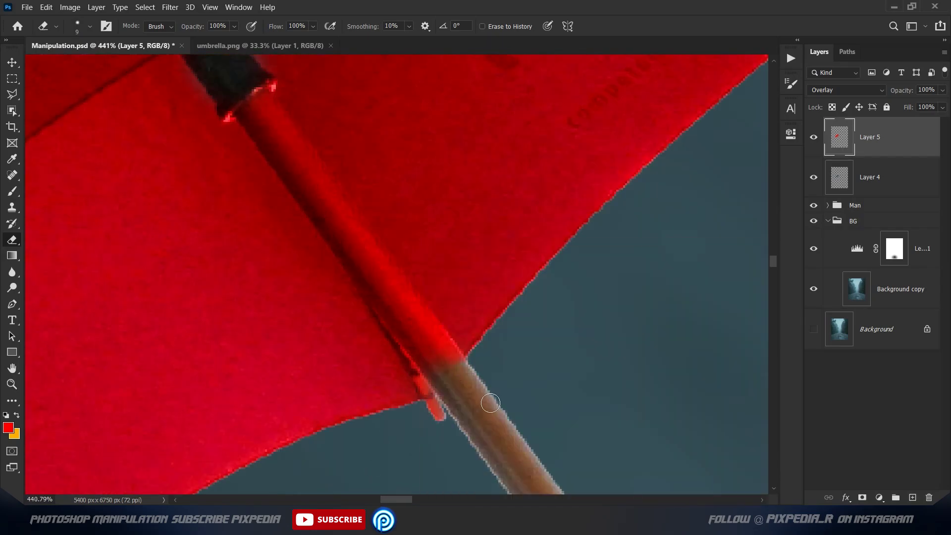
# Step: Erase the red from the shaft's top cap down to the canopy edge
pyautogui.moveTo(266, 100); pyautogui.dragTo(331, 246)
pyautogui.scroll(1, 332, 246)
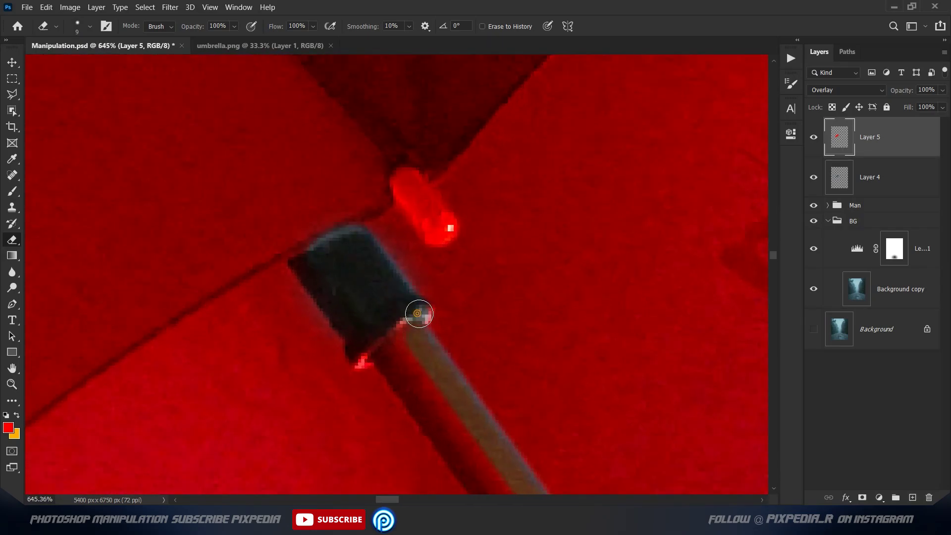
pyautogui.moveTo(387, 343); pyautogui.dragTo(276, 195)
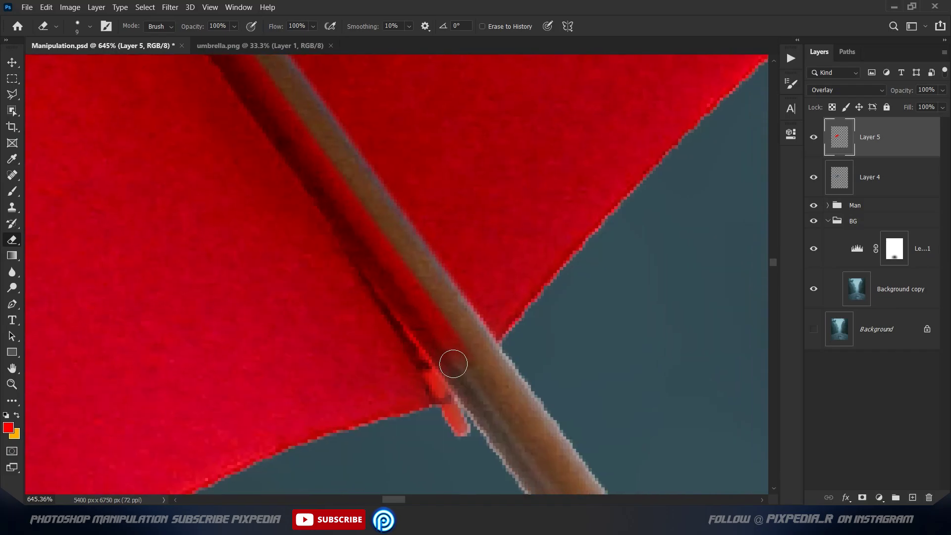
pyautogui.moveTo(441, 361); pyautogui.dragTo(413, 278)
pyautogui.moveTo(467, 343)
pyautogui.mouseDown()
pyautogui.moveTo(395, 291)
pyautogui.moveTo(582, 249)
pyautogui.mouseUp()
pyautogui.scroll(-1, 380, 336)
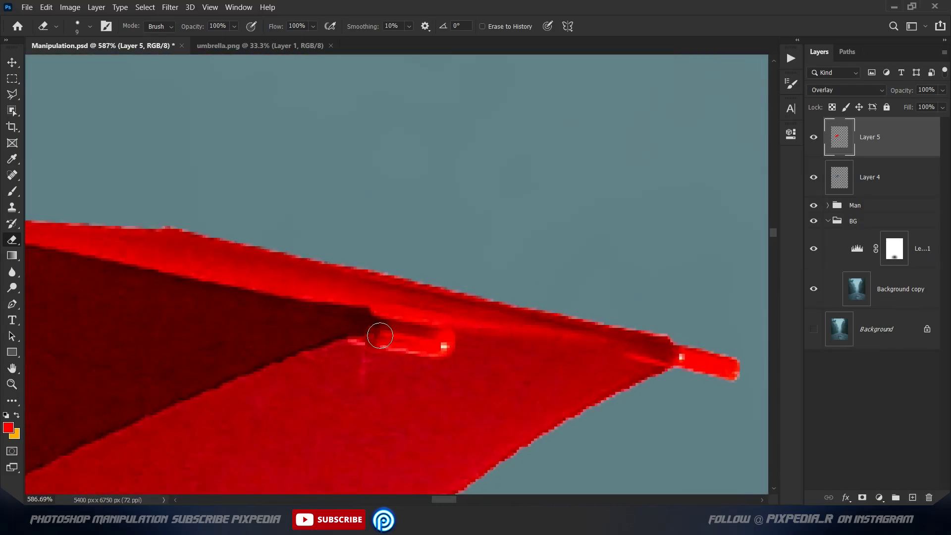
# Step: Erase the red from the umbrella tip and the canopy's rib tips
pyautogui.moveTo(380, 336)
pyautogui.mouseDown()
pyautogui.moveTo(102, 312)
pyautogui.moveTo(364, 217)
pyautogui.mouseUp()
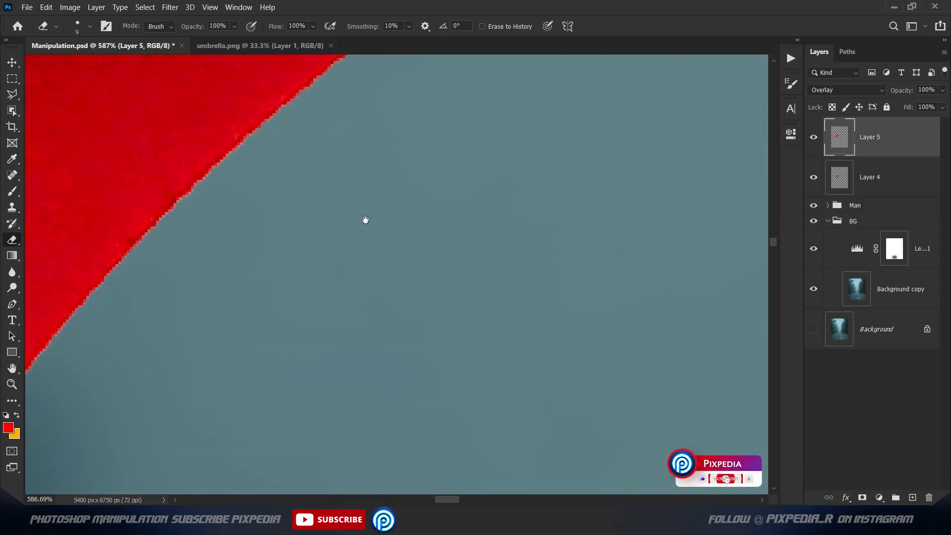
pyautogui.scroll(2, 364, 217)
pyautogui.scroll(-2, 395, 301)
pyautogui.moveTo(357, 351); pyautogui.dragTo(388, 425)
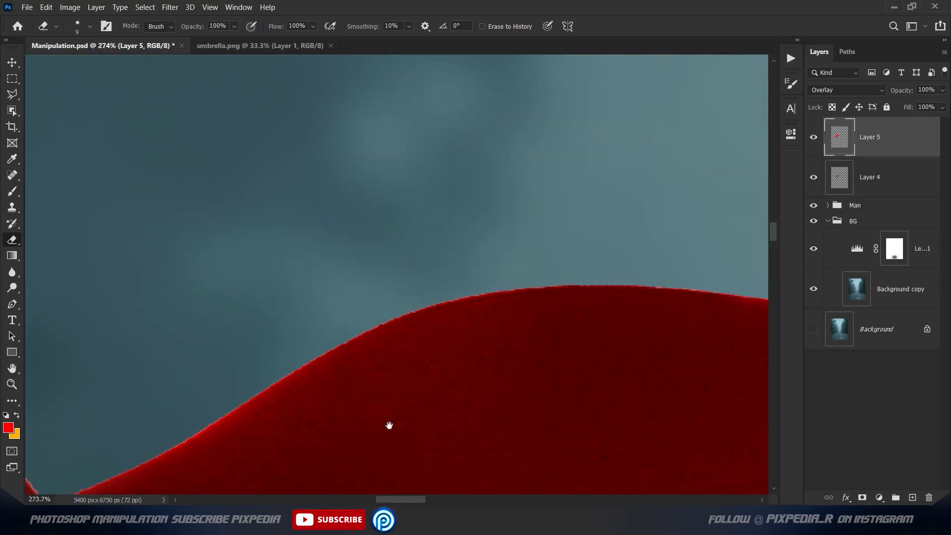
pyautogui.scroll(1, 419, 241)
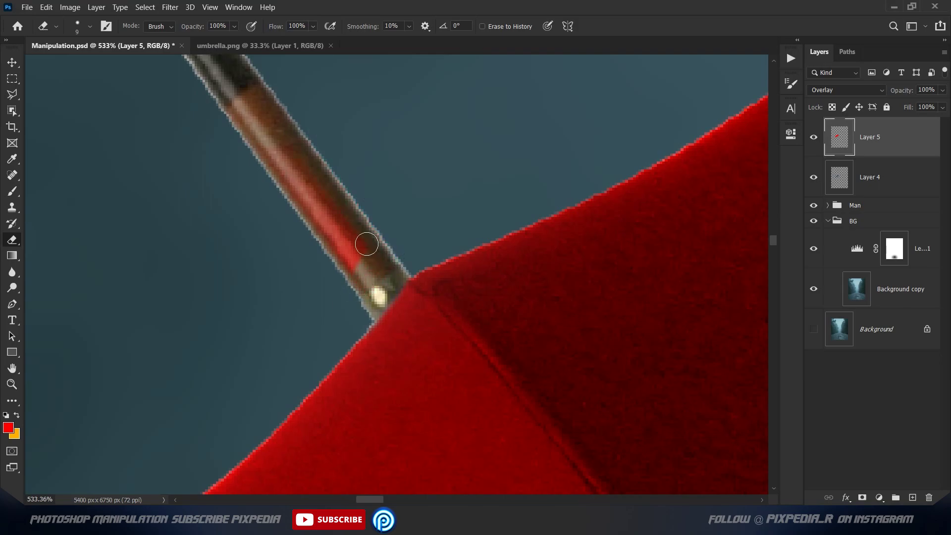
pyautogui.moveTo(226, 88)
pyautogui.mouseDown()
pyautogui.moveTo(518, 106)
pyautogui.moveTo(540, 322)
pyautogui.moveTo(434, 278)
pyautogui.moveTo(427, 221)
pyautogui.mouseUp()
pyautogui.moveTo(370, 268); pyautogui.dragTo(384, 280)
pyautogui.scroll(-10, 370, 277)
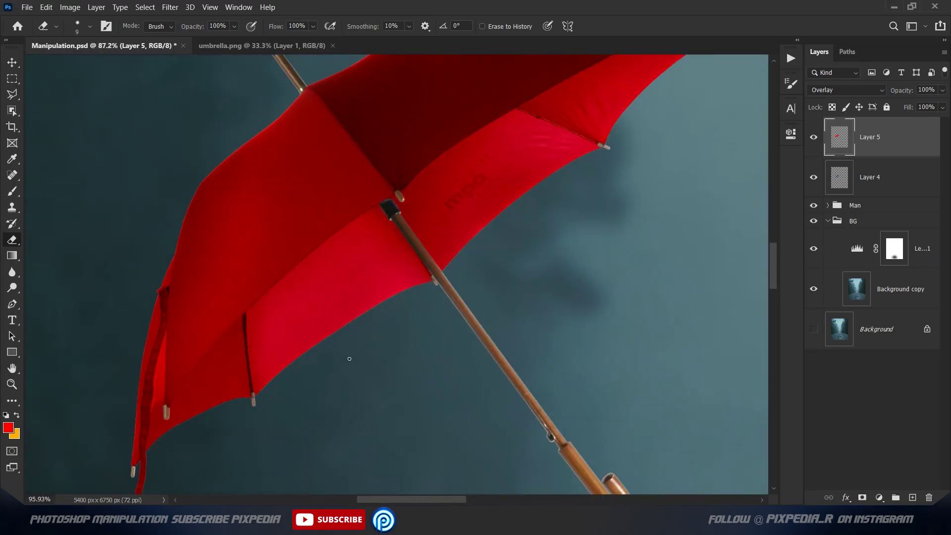
# Step: Add a clipped Levels adjustment with lowered output white, then invert its mask to hide it
pyautogui.press('v')
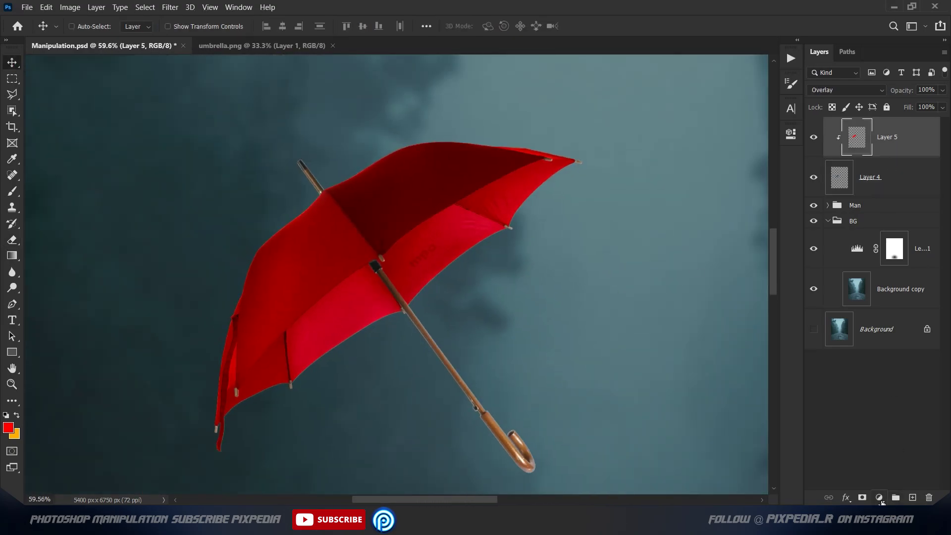
pyautogui.click(879, 498)
pyautogui.click(872, 332)
pyautogui.moveTo(762, 296); pyautogui.dragTo(695, 296)
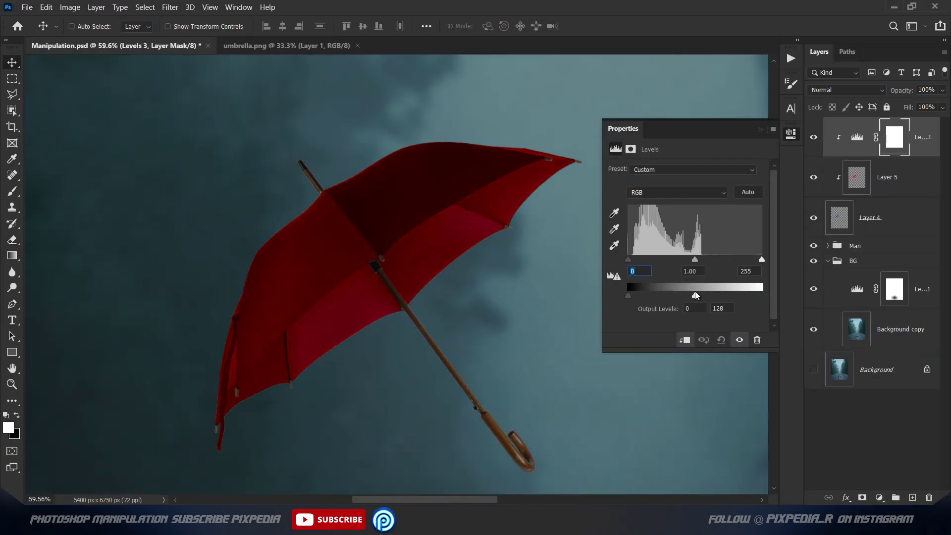
pyautogui.click(760, 130)
pyautogui.hotkey('ctrl', 'i')
# Step: Trace the umbrella's underside with the Pen tool along the rib toward the shaft
pyautogui.click(12, 304)
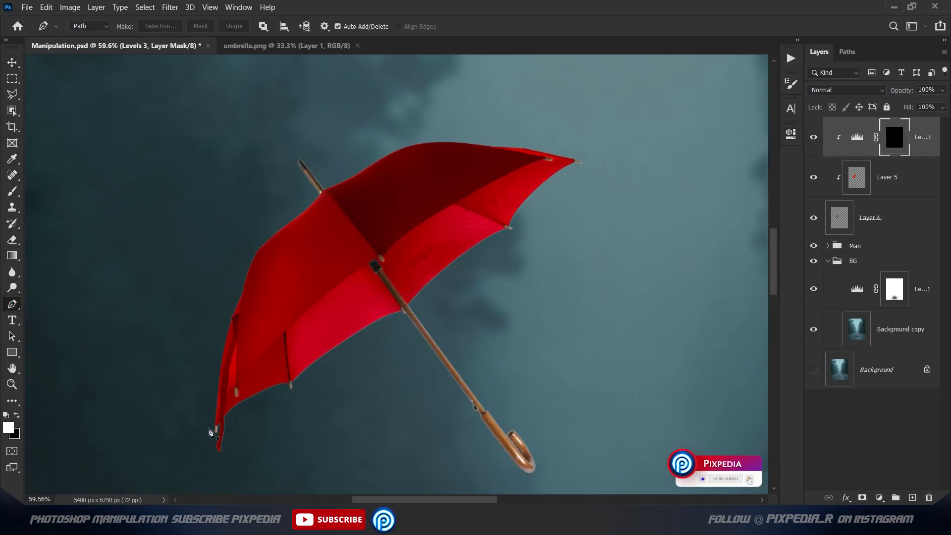
pyautogui.keyDown('alt'); pyautogui.scroll(5, 209, 432); pyautogui.keyUp('alt')
pyautogui.keyDown('alt'); pyautogui.scroll(2, 223, 436); pyautogui.keyUp('alt')
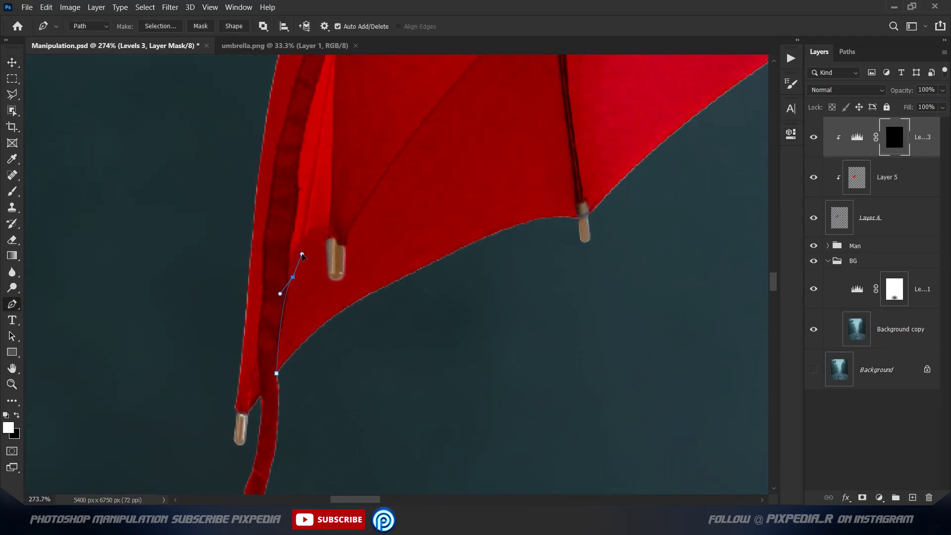
pyautogui.moveTo(498, 195); pyautogui.dragTo(323, 419)
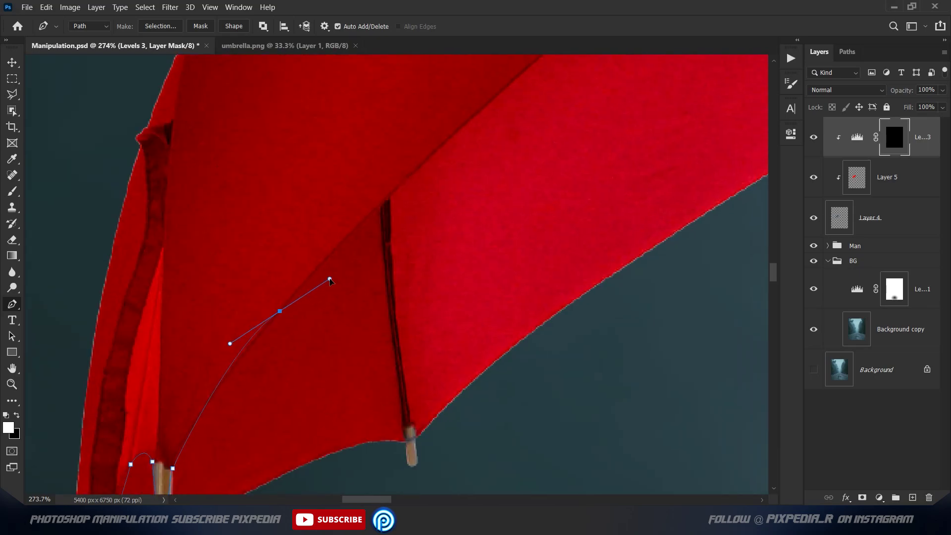
pyautogui.moveTo(346, 297)
pyautogui.mouseDown()
pyautogui.moveTo(456, 159)
pyautogui.moveTo(446, 208)
pyautogui.mouseUp()
pyautogui.click(262, 413)
pyautogui.click(394, 287)
pyautogui.moveTo(394, 287); pyautogui.dragTo(165, 472)
pyautogui.click(267, 379)
pyautogui.click(370, 299)
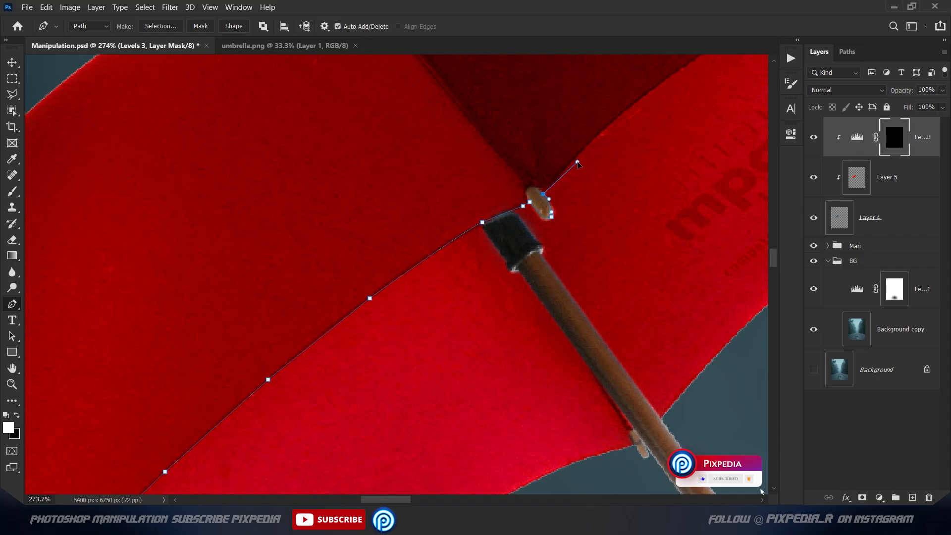
# Step: Continue the path up the rib and around the tip's ferrule, closing it
pyautogui.click(593, 140)
pyautogui.moveTo(593, 140); pyautogui.dragTo(317, 328)
pyautogui.moveTo(471, 215); pyautogui.dragTo(418, 291)
pyautogui.scroll(2, 455, 304)
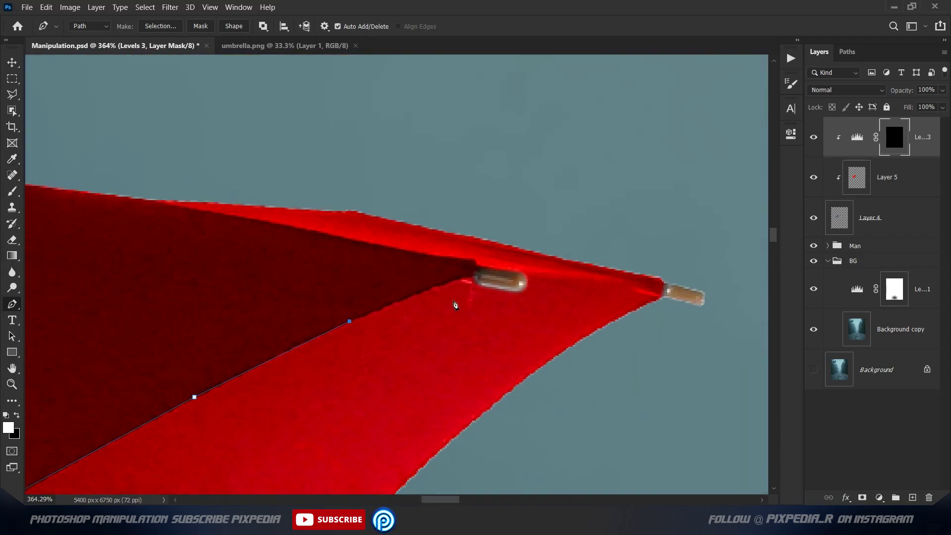
pyautogui.click(434, 286)
pyautogui.click(460, 275)
pyautogui.click(484, 286)
pyautogui.scroll(-2, 701, 310)
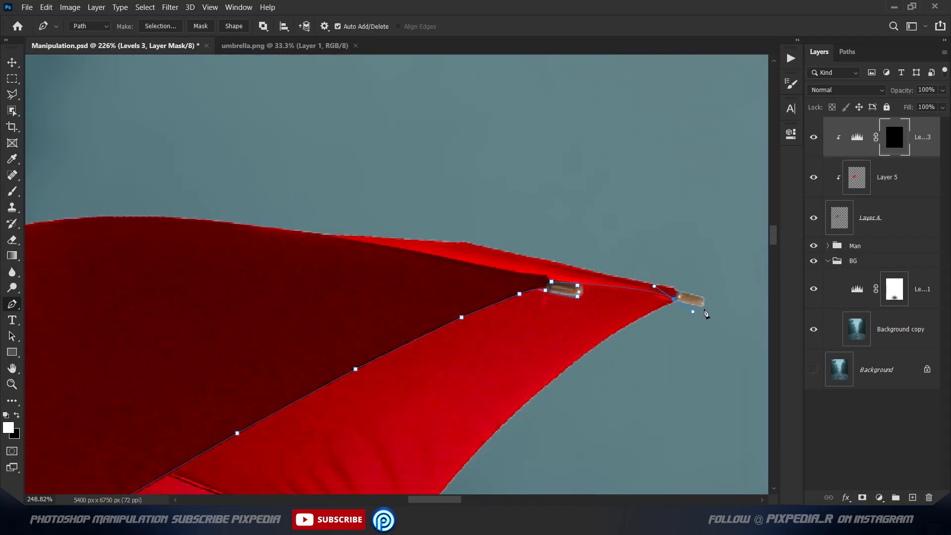
pyautogui.scroll(-3, 701, 310)
pyautogui.moveTo(148, 413); pyautogui.dragTo(277, 295)
# Step: Convert the path to a selection and save it as the underside selection
pyautogui.press('v')
pyautogui.click(847, 51)
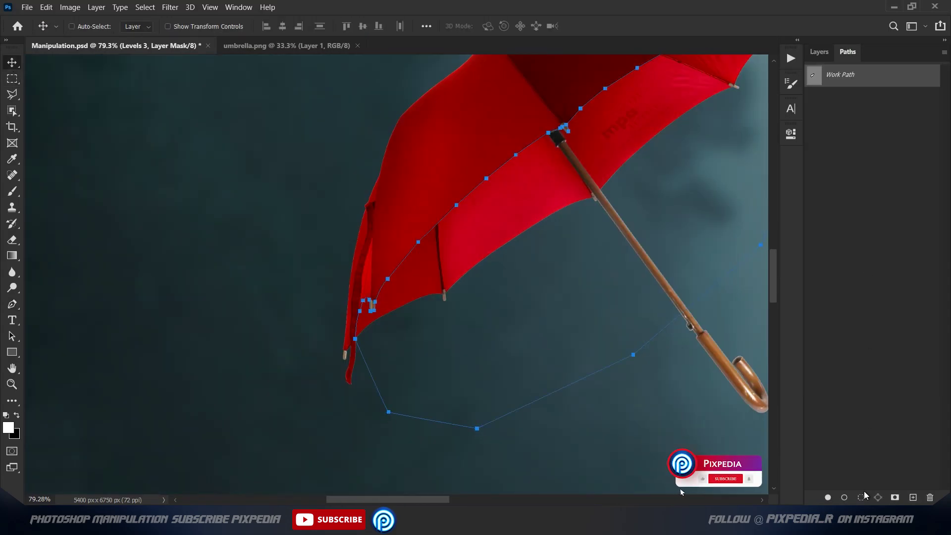
pyautogui.click(844, 498)
pyautogui.click(146, 7)
pyautogui.click(170, 262)
pyautogui.click(570, 126)
pyautogui.scroll(-2, 500, 144)
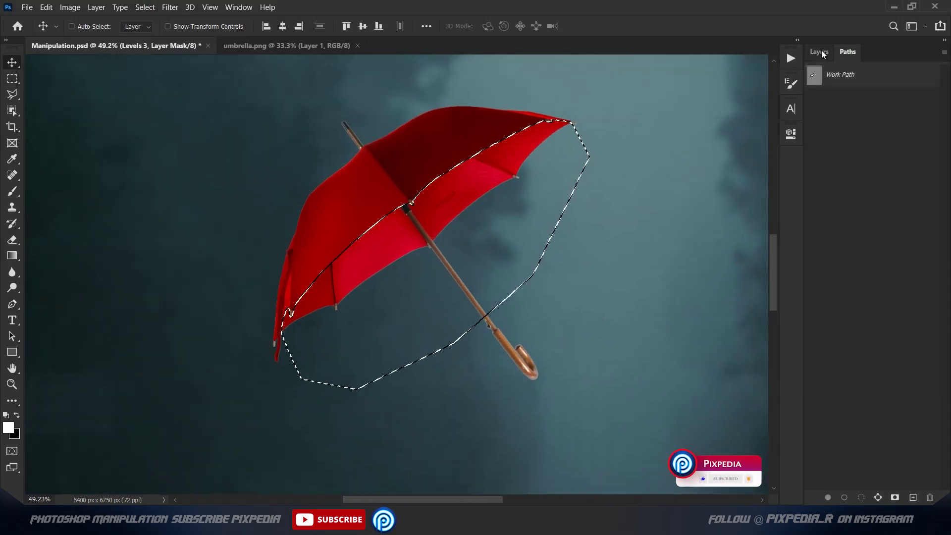
pyautogui.click(818, 51)
# Step: Invert the selection so the Levels darkening shows only on the outer canopy, then deselect
pyautogui.hotkey('ctrl', 'shift', 'i')
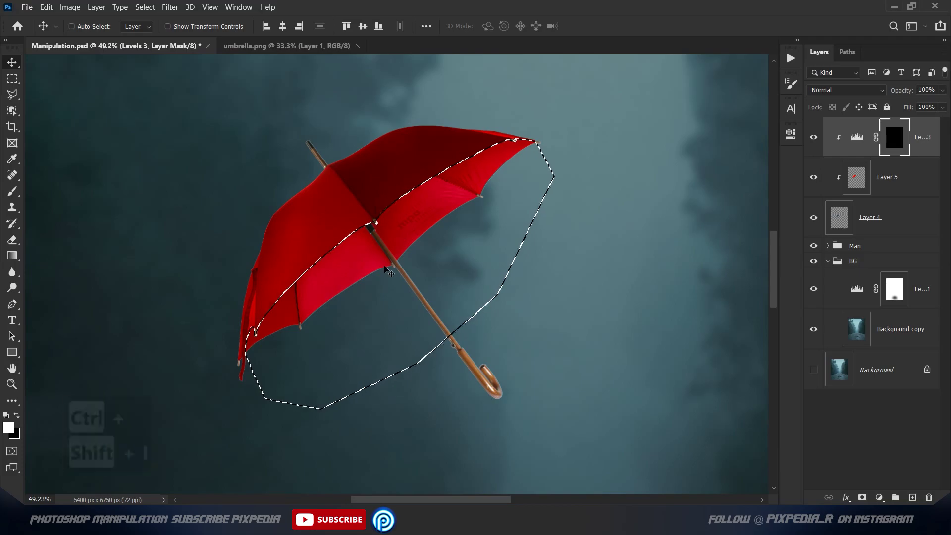
pyautogui.hotkey('ctrl', 'd')
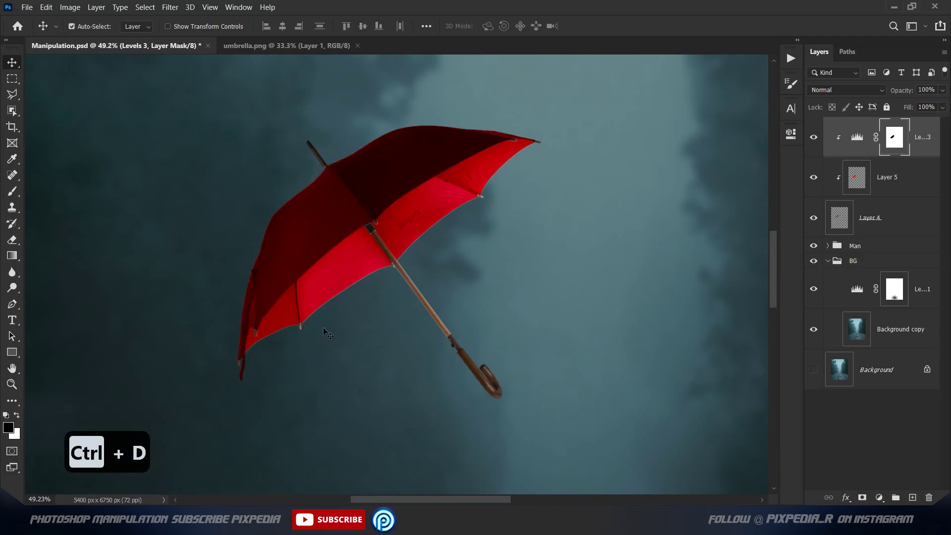
pyautogui.scroll(2, 327, 334)
pyautogui.scroll(1, 327, 334)
pyautogui.click(145, 7)
# Step: Load the saved underside selection onto a new layer and paint it orange-yellow with a brush
pyautogui.click(170, 251)
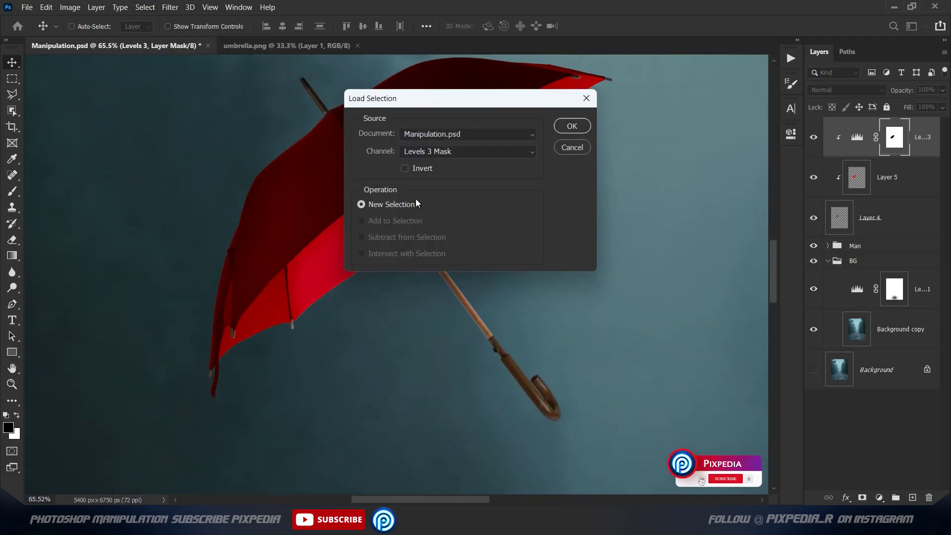
pyautogui.click(569, 127)
pyautogui.hotkey('ctrl', 'shift', 'alt', 'n')
pyautogui.click(15, 195)
pyautogui.rightClick(12, 193)
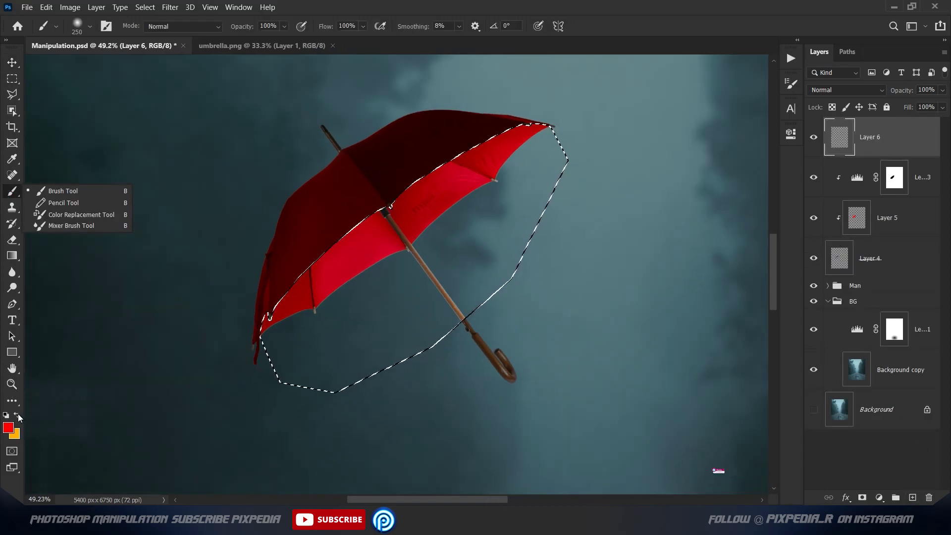
pyautogui.click(64, 195)
pyautogui.press('x')
pyautogui.moveTo(303, 272)
pyautogui.mouseDown()
pyautogui.moveTo(446, 159)
pyautogui.moveTo(404, 96)
pyautogui.mouseUp()
pyautogui.moveTo(306, 268); pyautogui.dragTo(483, 171)
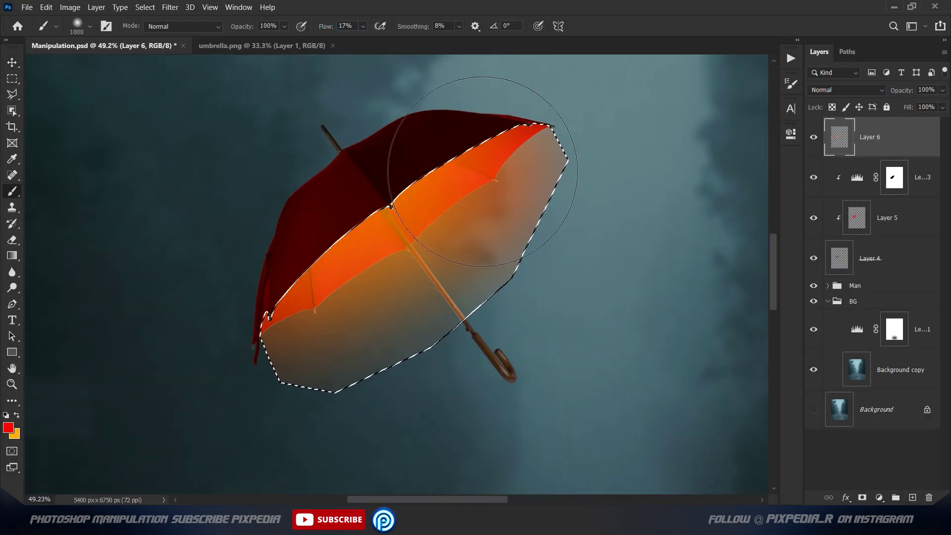
# Step: Deselect and set the glow layer's blend mode to Color Dodge
pyautogui.press('v')
pyautogui.hotkey('ctrl', 'd')
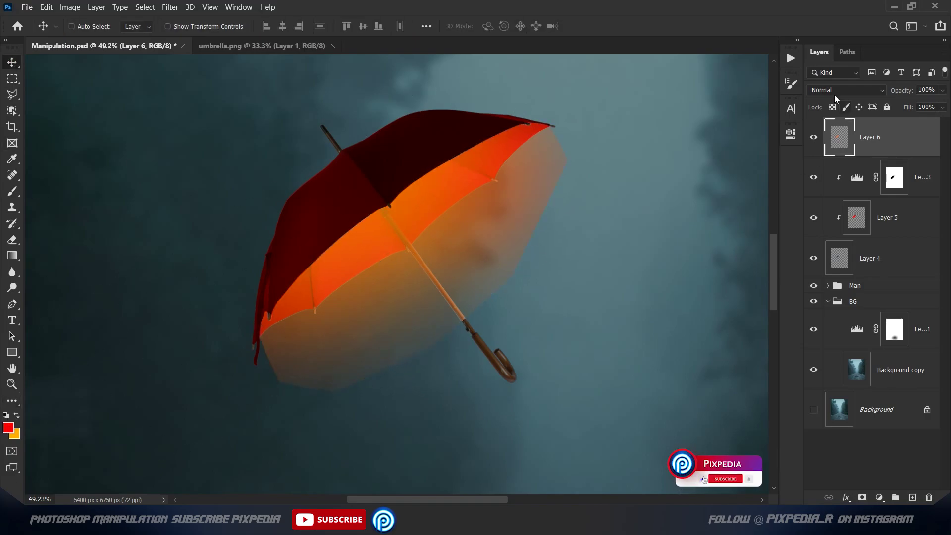
pyautogui.click(834, 94)
pyautogui.click(832, 204)
# Step: Duplicate the glow layer and apply a very large Gaussian Blur to the copy
pyautogui.hotkey('ctrl', 'j')
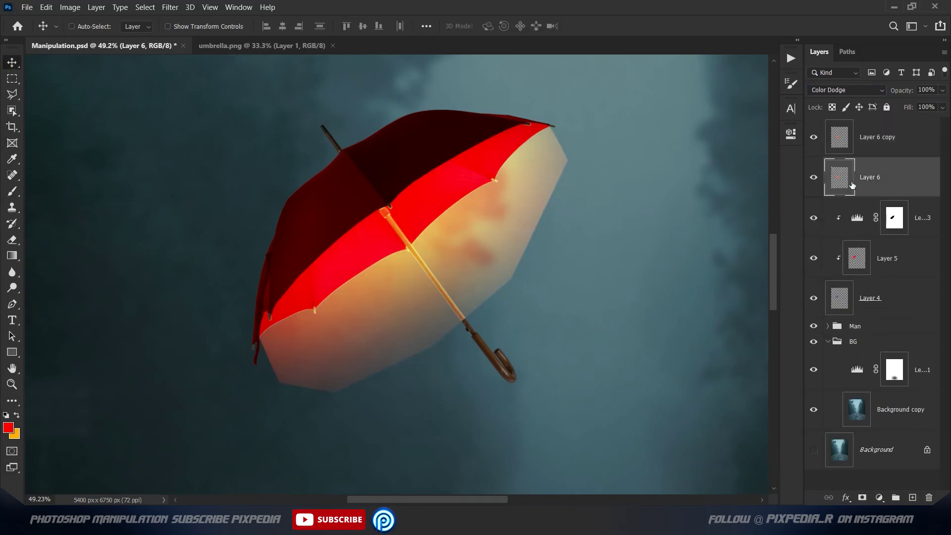
pyautogui.click(170, 7)
pyautogui.click(346, 192)
pyautogui.moveTo(730, 275)
pyautogui.mouseDown()
pyautogui.moveTo(770, 276)
pyautogui.moveTo(728, 278)
pyautogui.mouseUp()
pyautogui.press('Return')
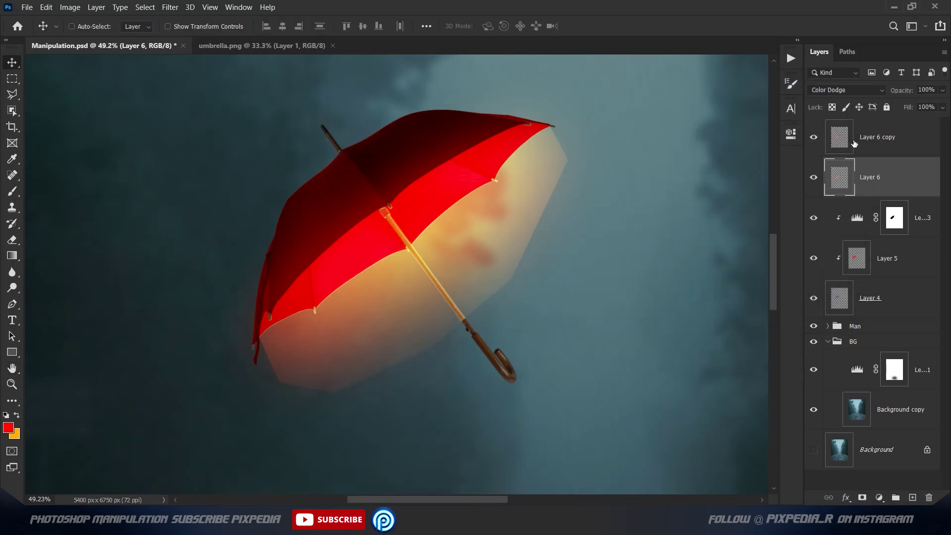
# Step: Duplicate the blurred glow and Gaussian-blur Layer 6 copy again
pyautogui.click(878, 139)
pyautogui.hotkey('ctrl', 'j')
pyautogui.click(878, 176)
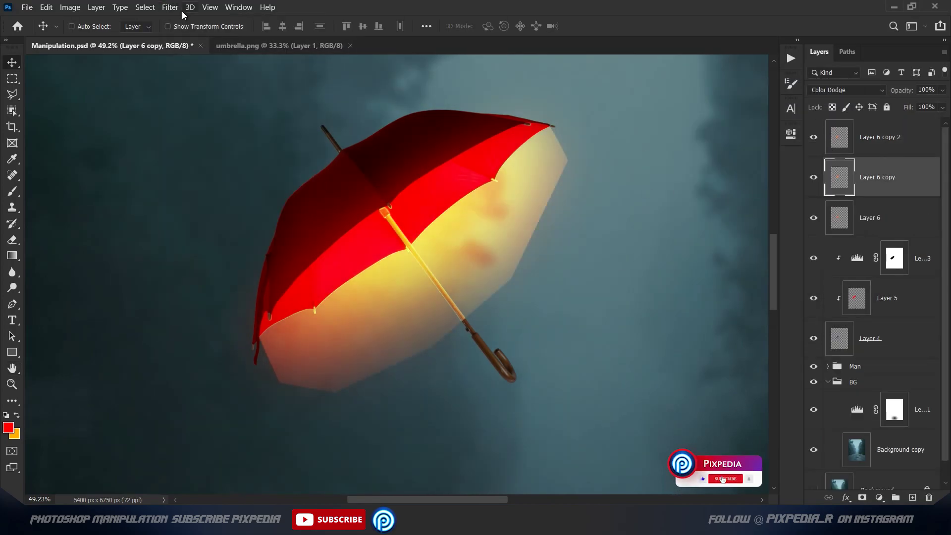
pyautogui.click(169, 7)
pyautogui.click(346, 292)
pyautogui.press('Return')
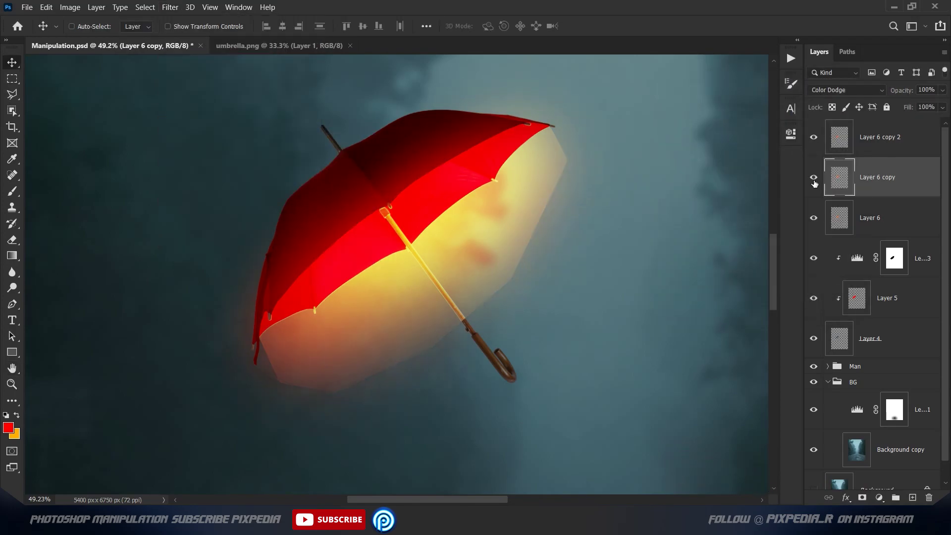
# Step: Apply Gaussian Blur to Layer 6 copy 2, then reselect Layer 6
pyautogui.click(878, 137)
pyautogui.click(170, 6)
pyautogui.click(549, 189)
pyautogui.click(821, 112)
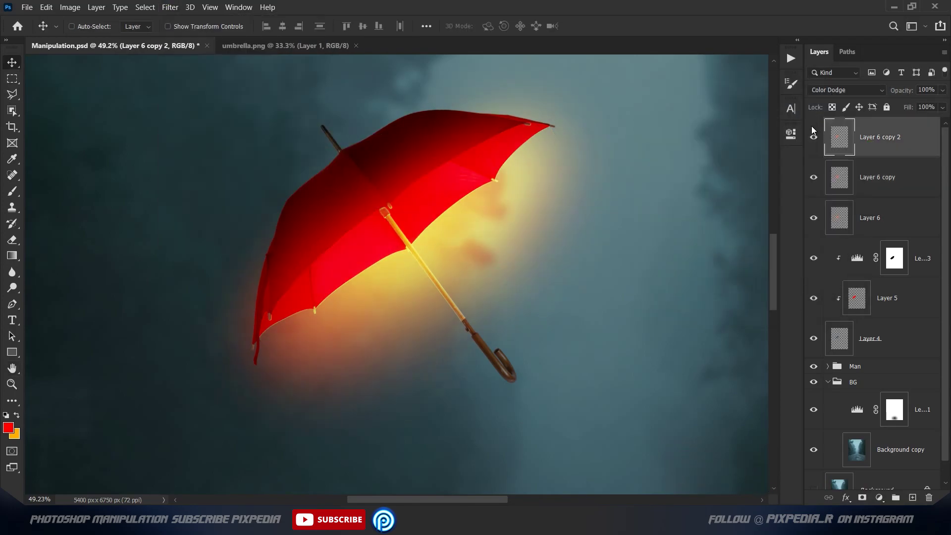
pyautogui.click(813, 222)
# Step: Reload the umbrella-underside selection and paint white into it on new Layer 7
pyautogui.click(170, 7)
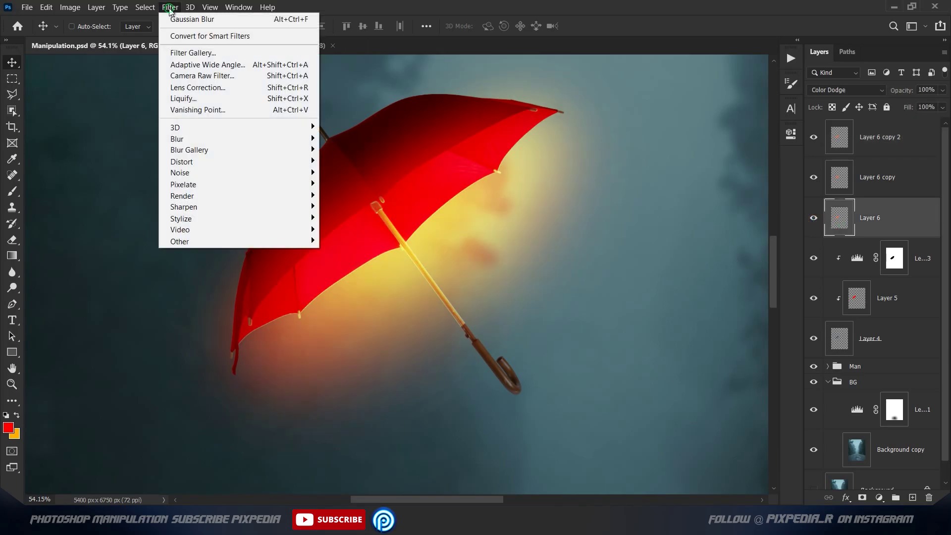
pyautogui.click(174, 248)
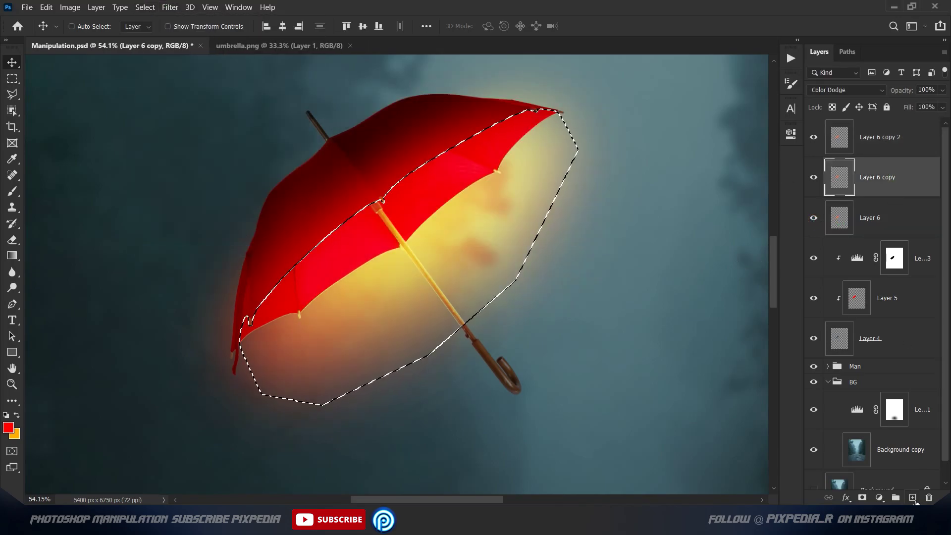
pyautogui.hotkey('ctrl', 'shift', 'alt', 'n')
pyautogui.rightClick(13, 190)
pyautogui.click(8, 427)
pyautogui.click(816, 135)
pyautogui.moveTo(368, 200)
pyautogui.mouseDown()
pyautogui.moveTo(340, 213)
pyautogui.moveTo(394, 165)
pyautogui.mouseUp()
# Step: Deselect, reorder Layer 7 in the stack, and set it to Linear Dodge (Add)
pyautogui.press('v')
pyautogui.hotkey('ctrl', 'd')
pyautogui.moveTo(872, 177)
pyautogui.mouseDown()
pyautogui.moveTo(883, 132)
pyautogui.moveTo(884, 196)
pyautogui.mouseUp()
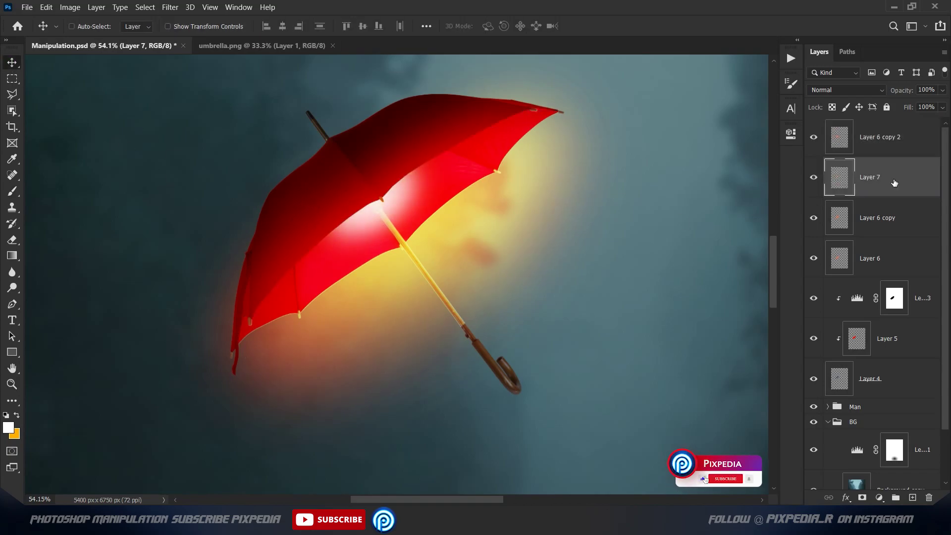
pyautogui.click(845, 90)
pyautogui.click(849, 213)
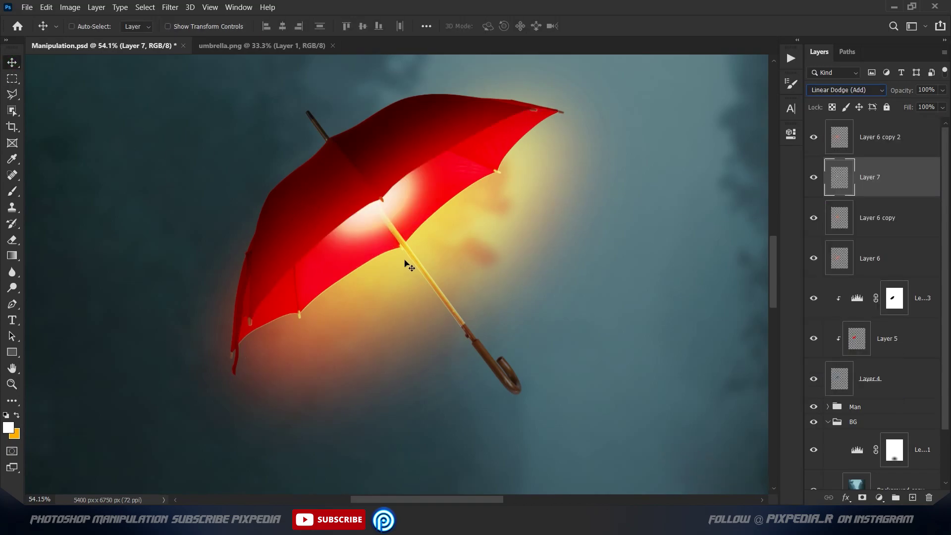
pyautogui.scroll(-1, 403, 265)
pyautogui.scroll(-3, 403, 266)
pyautogui.scroll(2, 288, 137)
# Step: Soften the white hotspot with a gentle Gaussian Blur
pyautogui.click(170, 7)
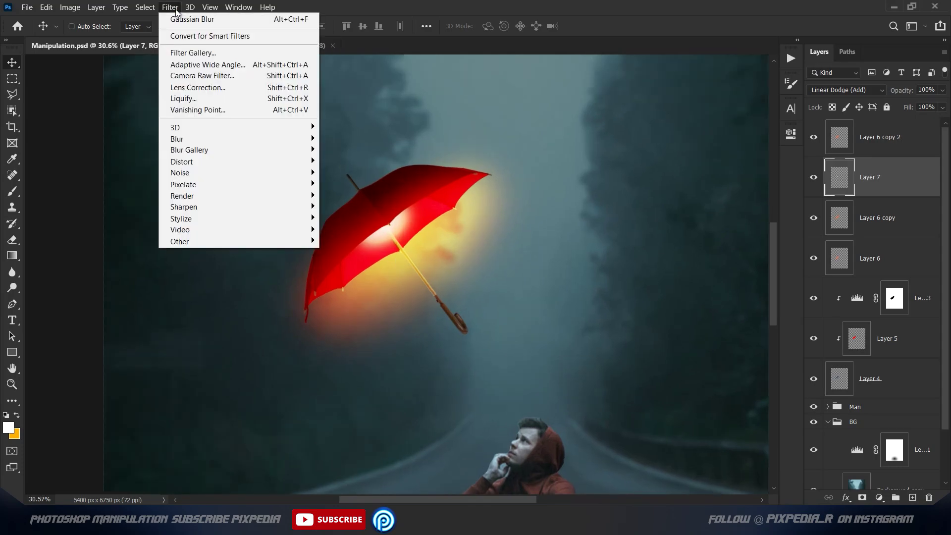
pyautogui.click(351, 185)
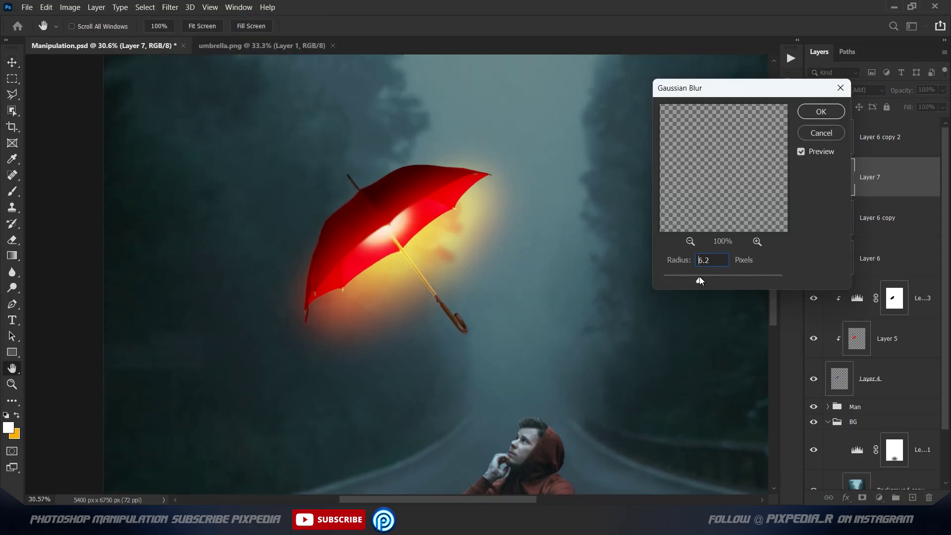
pyautogui.click(821, 111)
pyautogui.scroll(-3, 439, 267)
pyautogui.scroll(1, 416, 271)
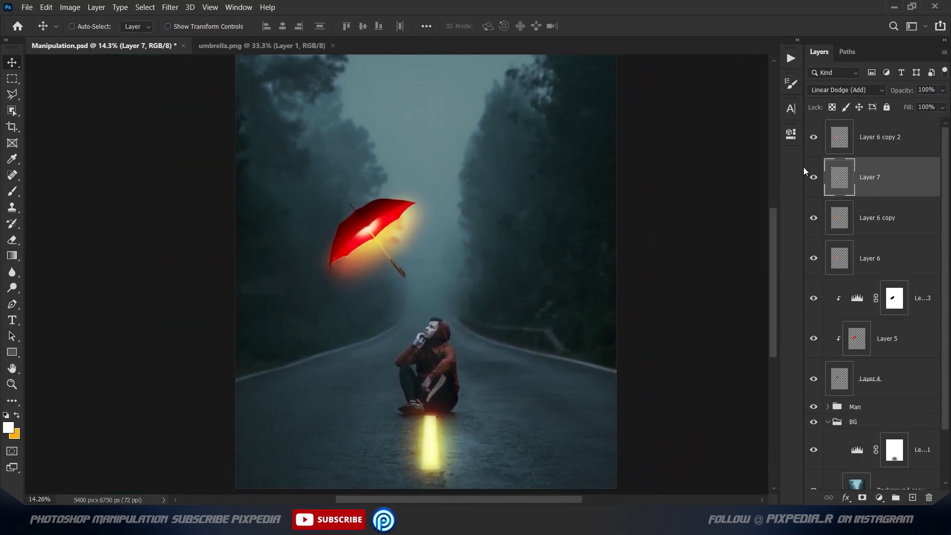
# Step: Scale up the Layer 6 copy 2 glow to widen the umbrella's warm halo
pyautogui.click(879, 149)
pyautogui.hotkey('ctrl', 't')
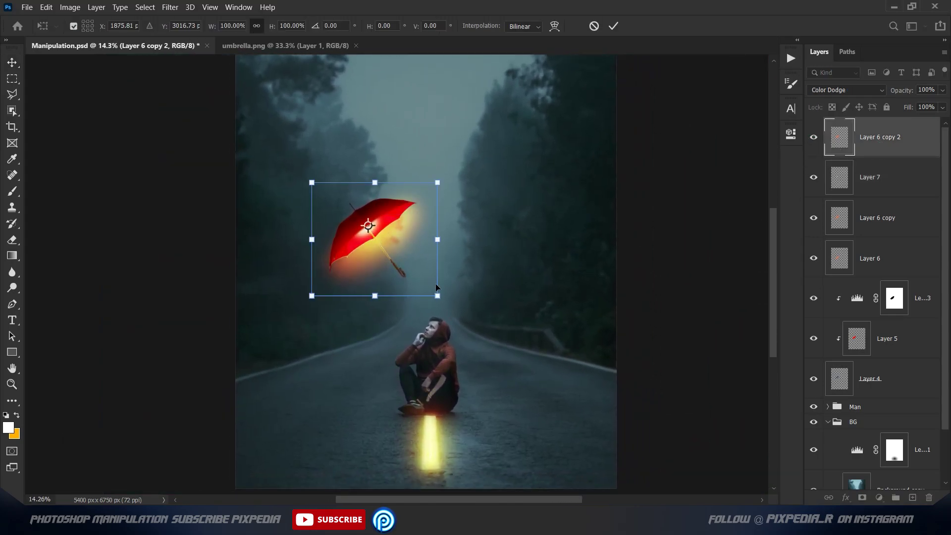
pyautogui.moveTo(438, 296)
pyautogui.mouseDown()
pyautogui.moveTo(497, 388)
pyautogui.moveTo(520, 369)
pyautogui.moveTo(412, 269)
pyautogui.mouseUp()
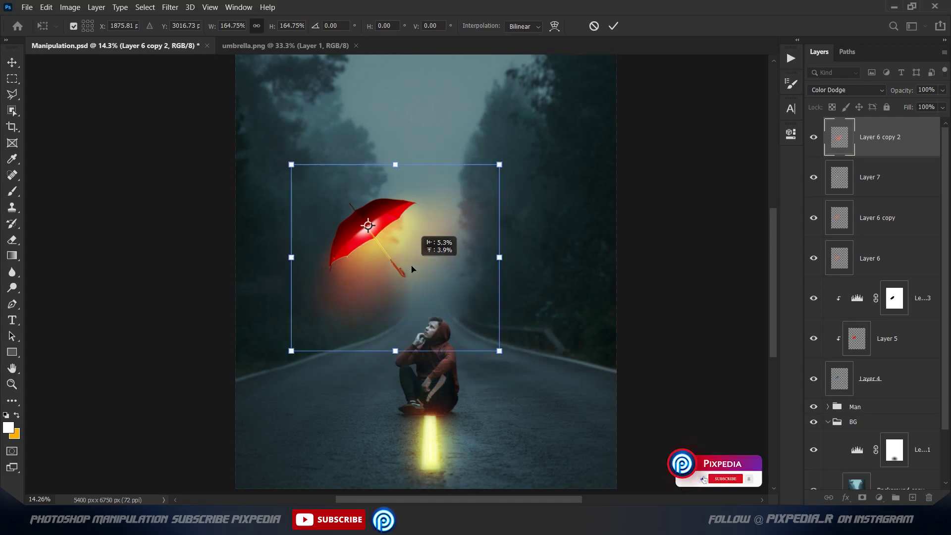
pyautogui.click(613, 27)
# Step: Duplicate the enlarged glow, shrink the copy to about 30%, and center it on the canopy
pyautogui.hotkey('ctrl', 'j')
pyautogui.scroll(3, 396, 247)
pyautogui.hotkey('ctrl', 't')
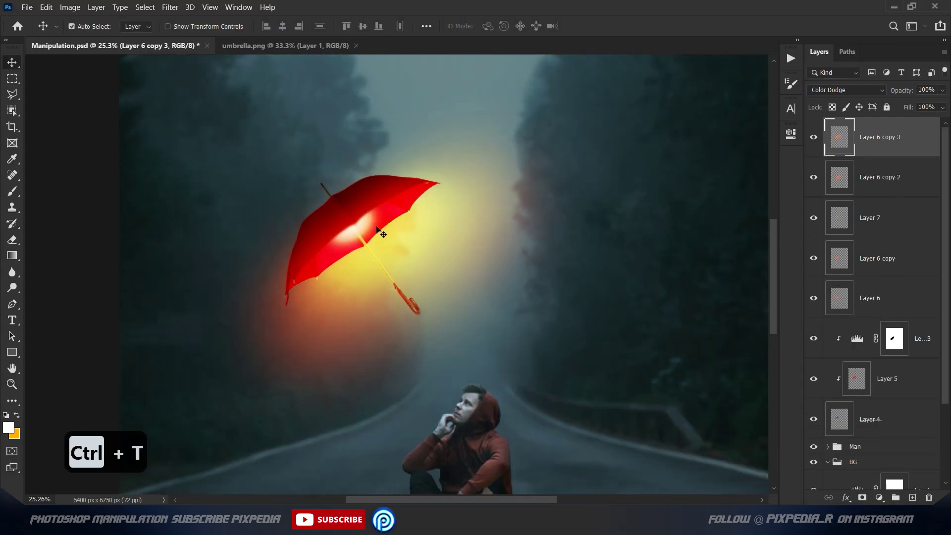
pyautogui.moveTo(569, 81); pyautogui.dragTo(409, 192)
pyautogui.moveTo(396, 230); pyautogui.dragTo(390, 217)
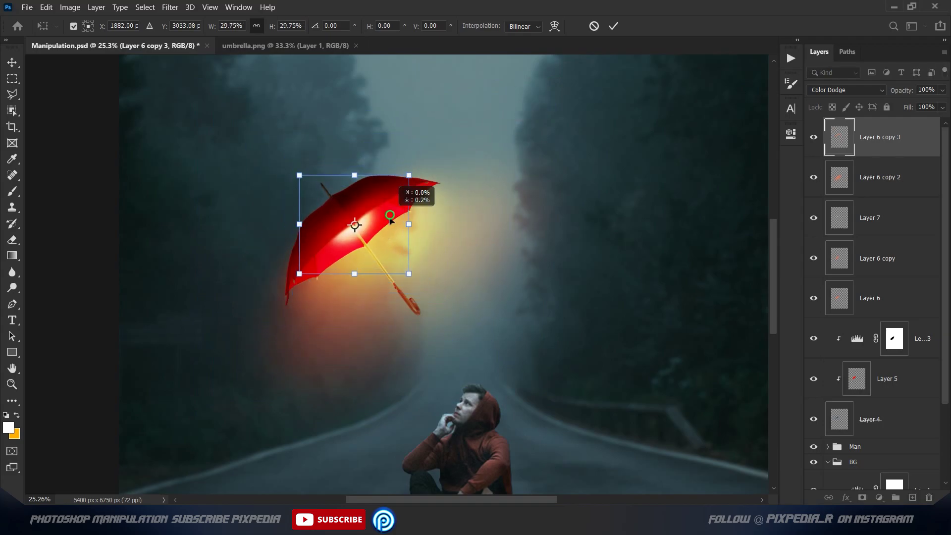
pyautogui.click(613, 28)
pyautogui.click(814, 177)
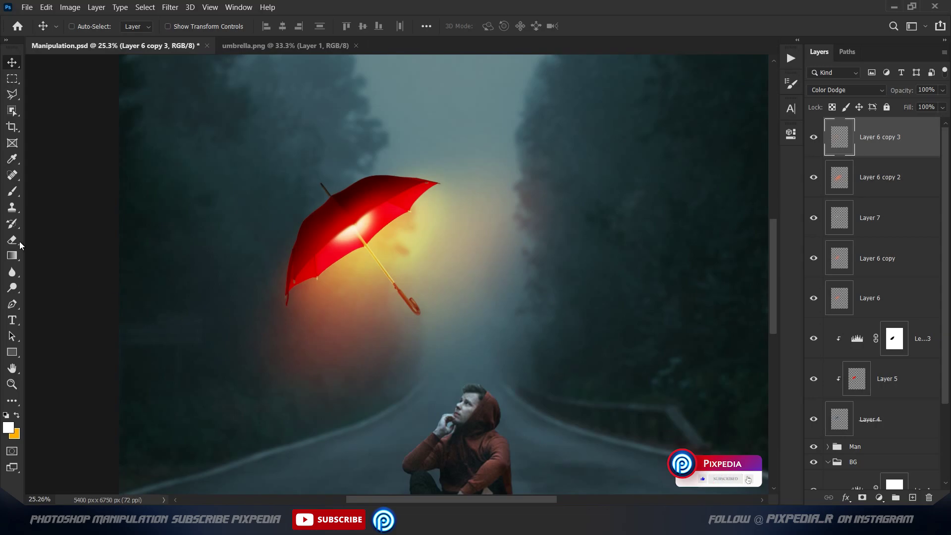
# Step: Erase part of the umbrella glow with a low-flow eraser
pyautogui.press('e')
pyautogui.hotkey('shift', '3')
pyautogui.hotkey('shift', '7')
pyautogui.rightClick(369, 212)
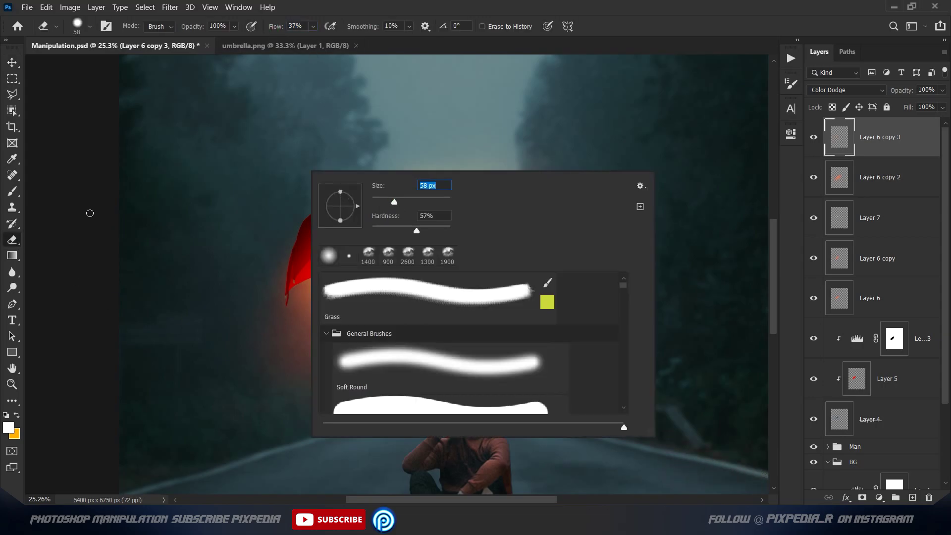
pyautogui.press('Escape')
pyautogui.scroll(3, 351, 222)
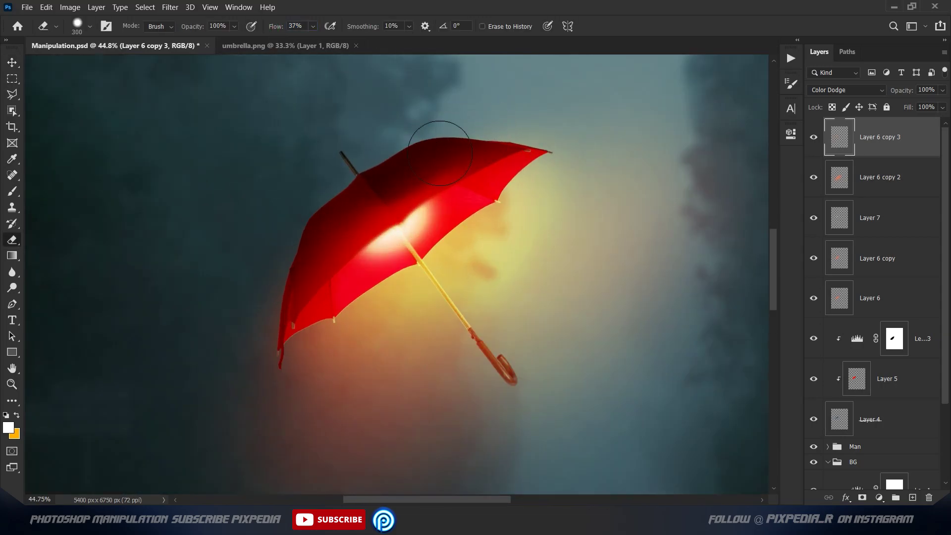
pyautogui.press('v')
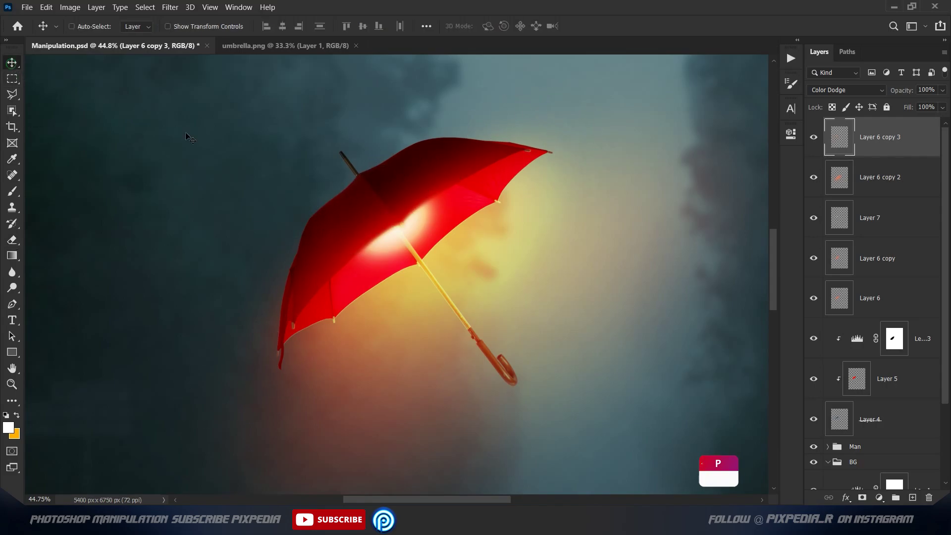
# Step: Select Layer 6 copy 2, recenter the image, and check Layer 7's fill strength
pyautogui.click(817, 179)
pyautogui.scroll(-2, 436, 312)
pyautogui.scroll(-3, 409, 300)
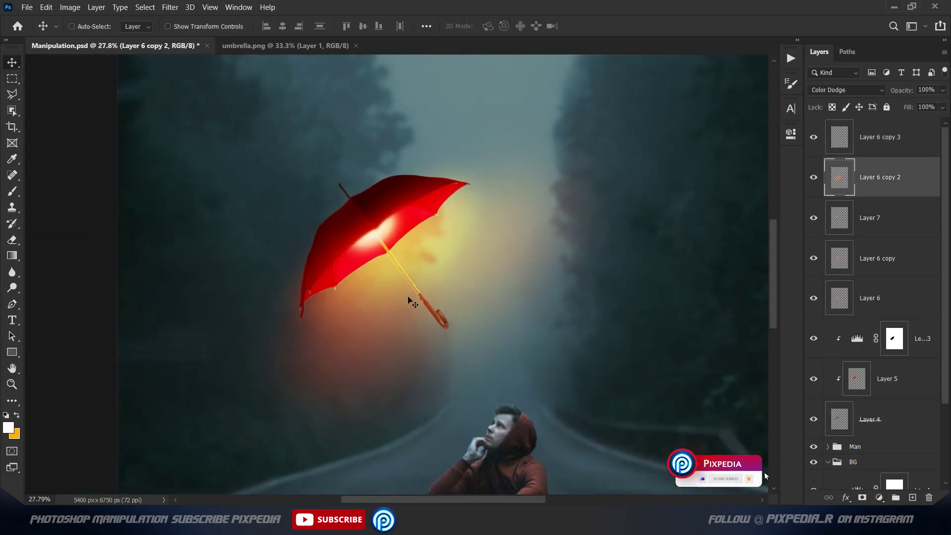
pyautogui.scroll(-1, 376, 270)
pyautogui.scroll(-1, 374, 268)
pyautogui.moveTo(374, 268); pyautogui.dragTo(400, 283)
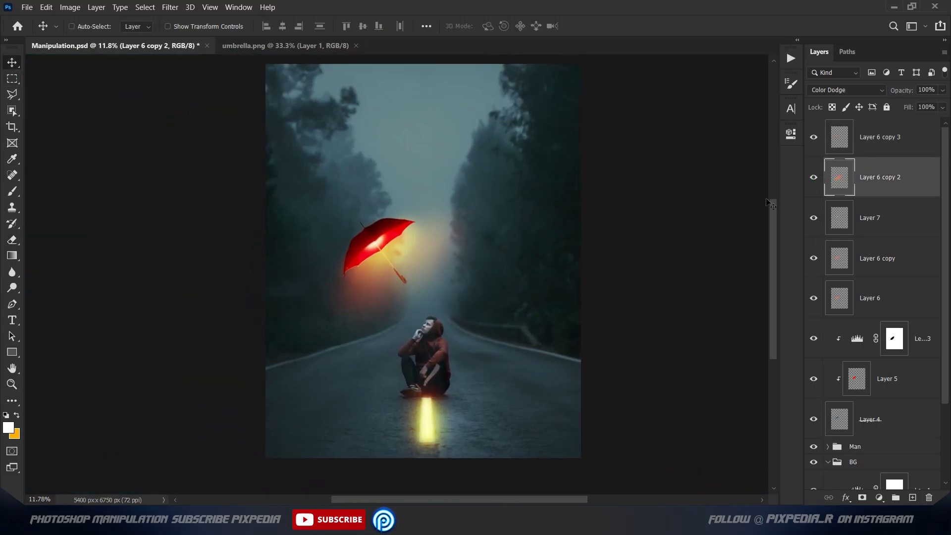
pyautogui.click(825, 219)
pyautogui.click(943, 107)
# Step: Review the Layer 6 glow copies and lower Layer 6 copy 2's opacity to 74%
pyautogui.click(885, 252)
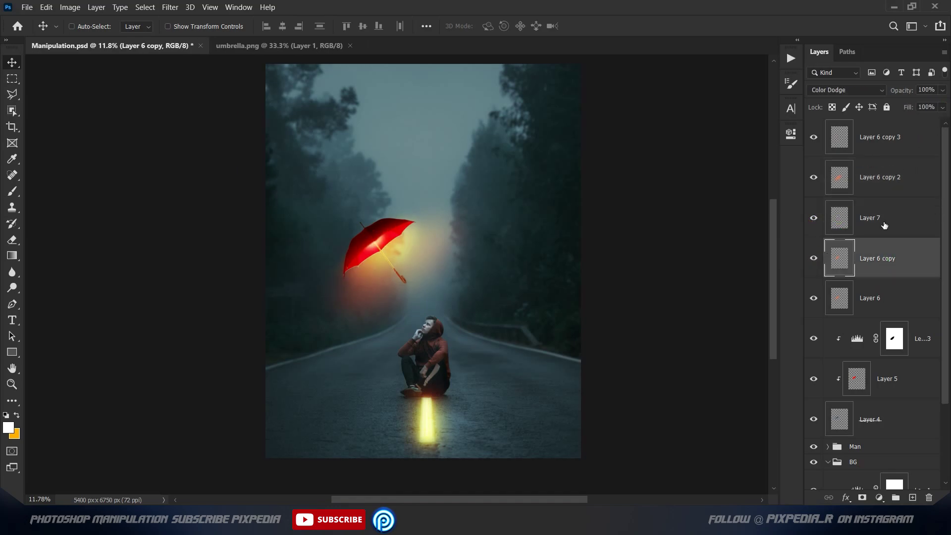
pyautogui.click(842, 298)
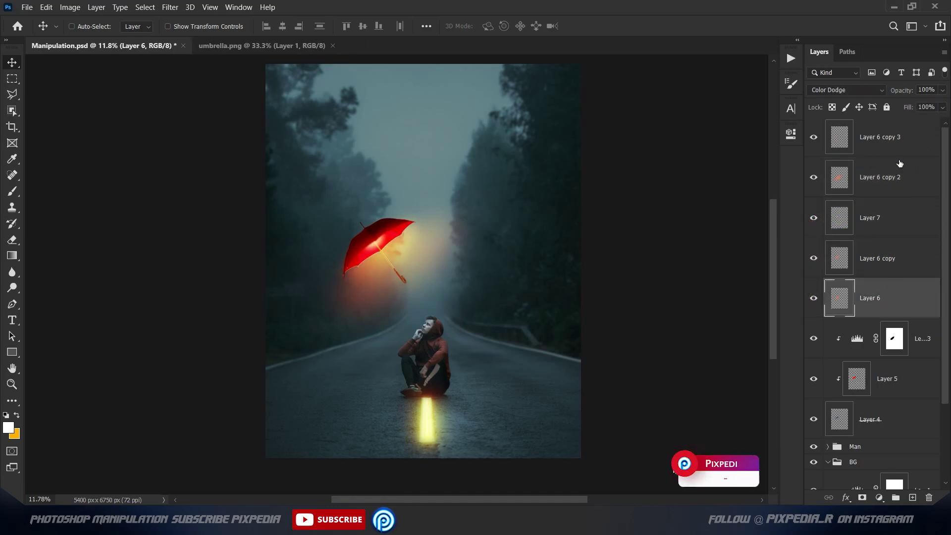
pyautogui.click(872, 137)
pyautogui.click(871, 177)
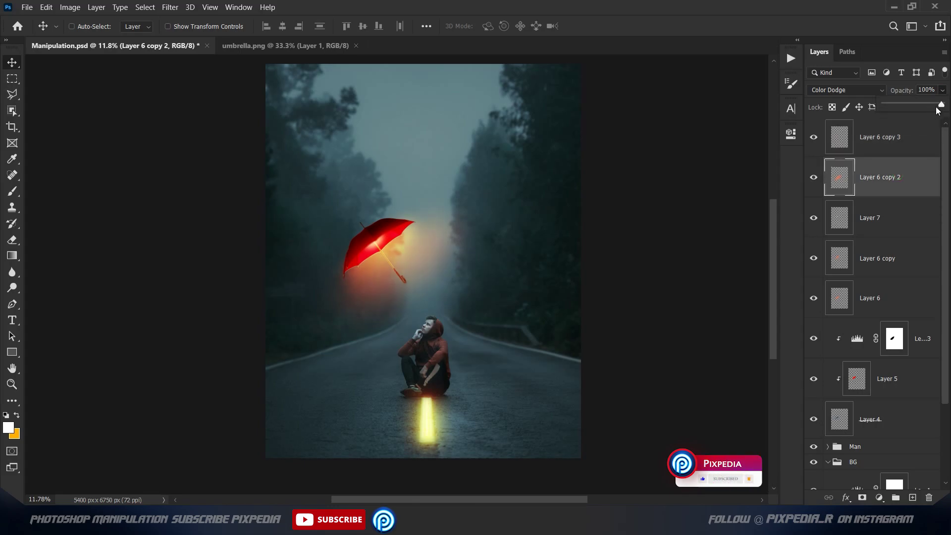
pyautogui.moveTo(938, 110); pyautogui.dragTo(925, 108)
pyautogui.keyDown('alt'); pyautogui.scroll(-2, 369, 288); pyautogui.keyUp('alt')
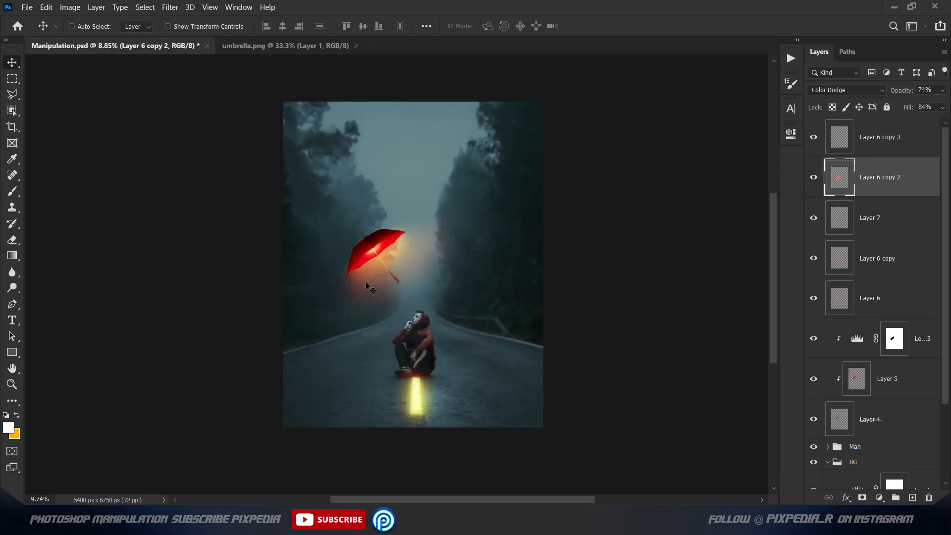
pyautogui.scroll(1, 391, 286)
pyautogui.click(872, 137)
# Step: Group the selected umbrella layers and name the group Umbrella
pyautogui.keyDown('shift'); pyautogui.click(872, 419); pyautogui.keyUp('shift')
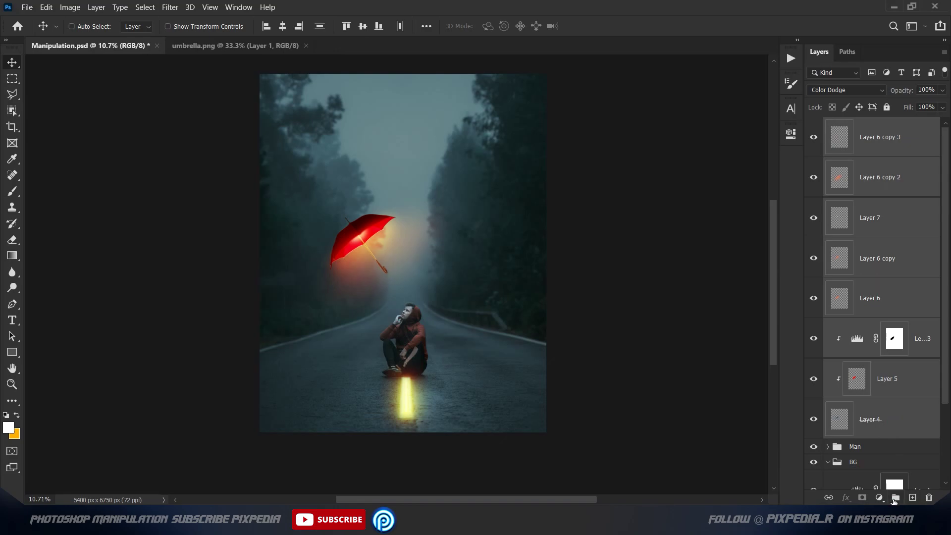
pyautogui.hotkey('ctrl', 'g')
pyautogui.doubleClick(858, 125)
pyautogui.write('lla')
pyautogui.press('Return')
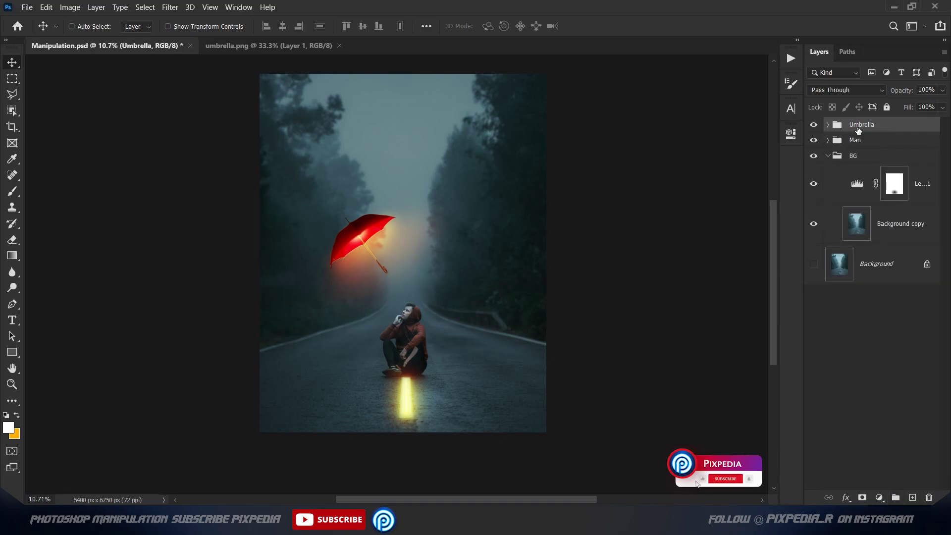
# Step: Duplicate Layer 2 copy 2 in the Man group, set it to Color Dodge, and stretch it around his feet
pyautogui.click(828, 142)
pyautogui.click(825, 169)
pyautogui.click(849, 214)
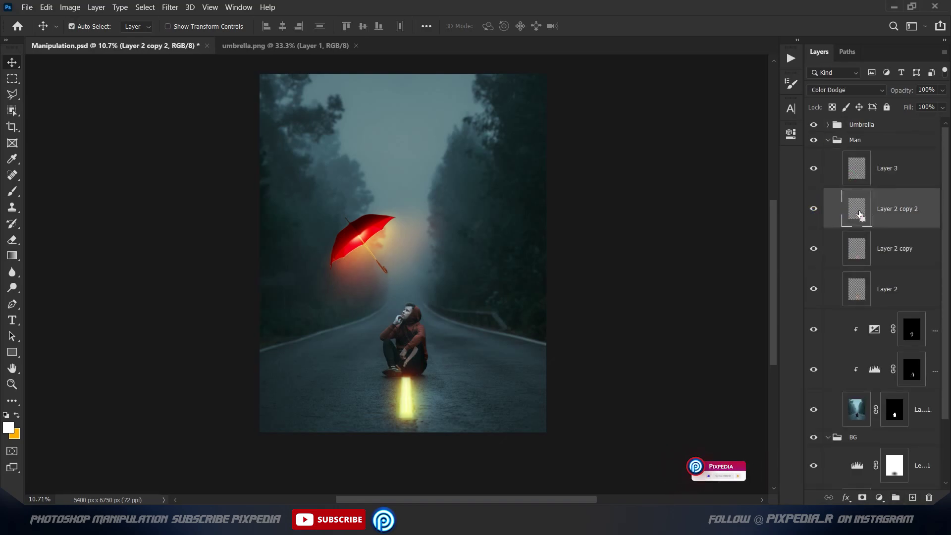
pyautogui.hotkey('ctrl', 'j')
pyautogui.click(829, 90)
pyautogui.click(828, 203)
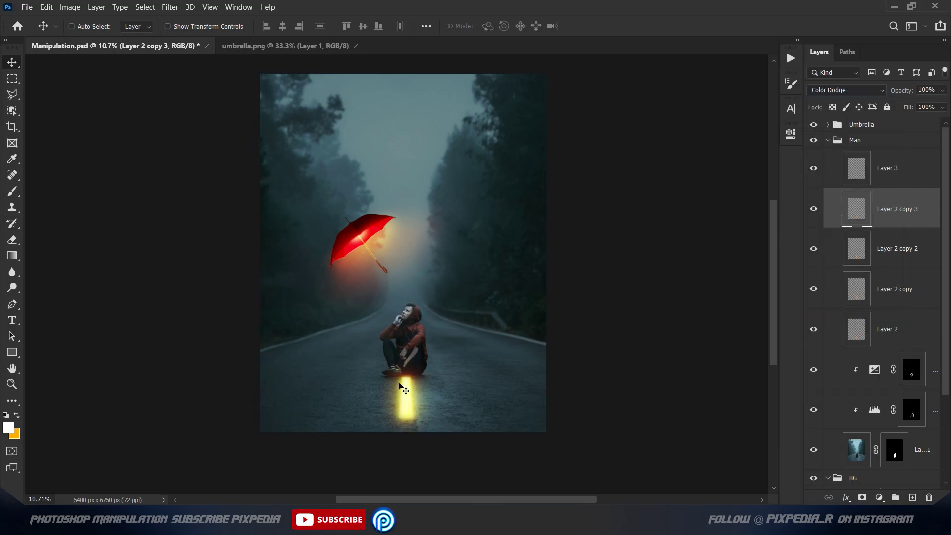
pyautogui.scroll(3, 402, 392)
pyautogui.hotkey('ctrl', 't')
pyautogui.moveTo(471, 377); pyautogui.dragTo(550, 271)
pyautogui.press('Return')
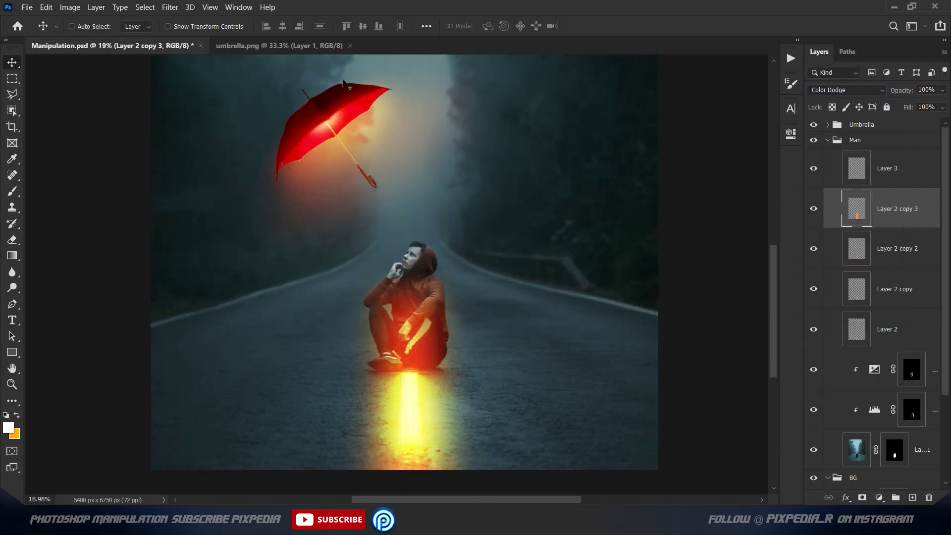
# Step: Gaussian-blur the new glow copy and lower its fill to 77%
pyautogui.click(170, 7)
pyautogui.click(357, 179)
pyautogui.moveTo(707, 280); pyautogui.dragTo(768, 276)
pyautogui.click(820, 111)
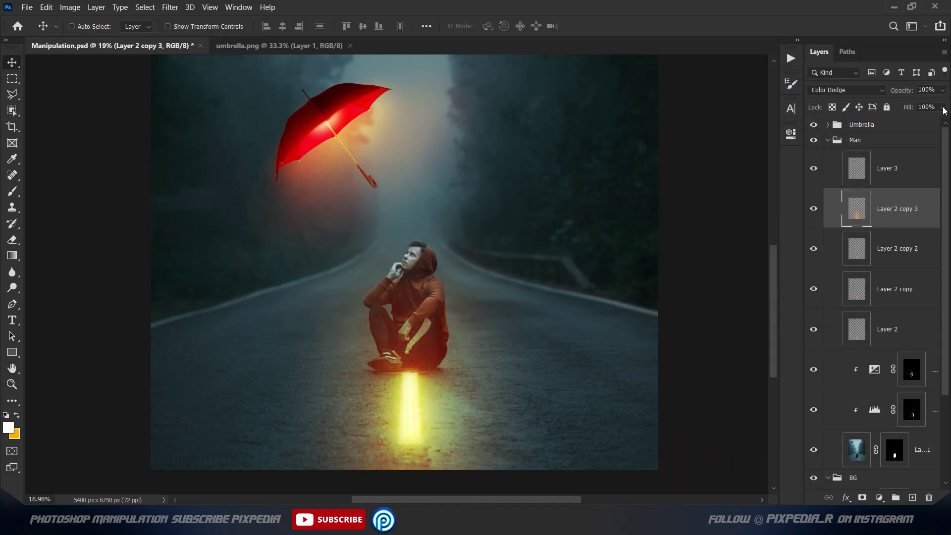
pyautogui.click(942, 107)
pyautogui.moveTo(944, 121)
pyautogui.mouseDown()
pyautogui.moveTo(923, 124)
pyautogui.moveTo(924, 109)
pyautogui.mouseUp()
pyautogui.scroll(-5, 434, 300)
pyautogui.scroll(2, 547, 406)
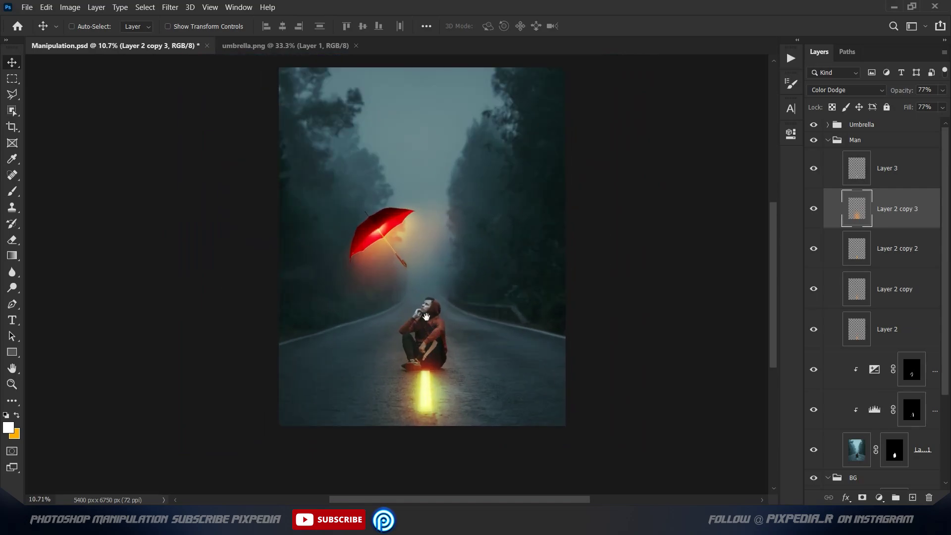
pyautogui.click(879, 497)
# Step: Add a Hue/Saturation tint shifted to orange (Hue +27) in Color Dodge mode on the man
pyautogui.click(867, 390)
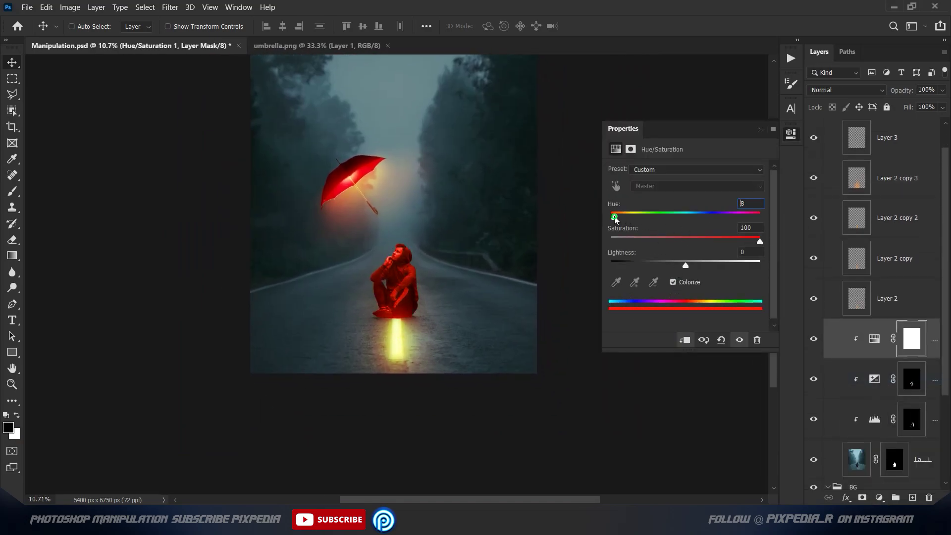
pyautogui.moveTo(615, 219); pyautogui.dragTo(626, 219)
pyautogui.click(846, 90)
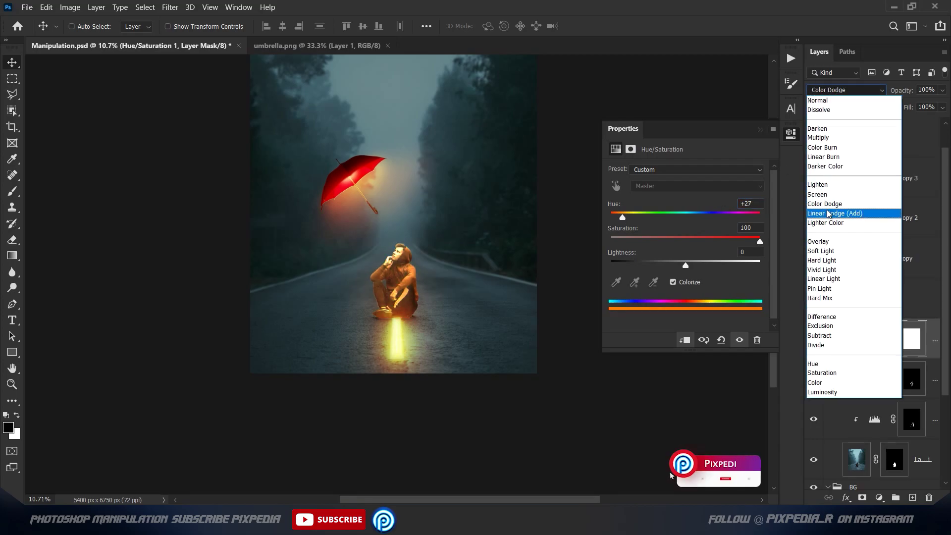
pyautogui.click(837, 205)
pyautogui.moveTo(686, 266); pyautogui.dragTo(677, 266)
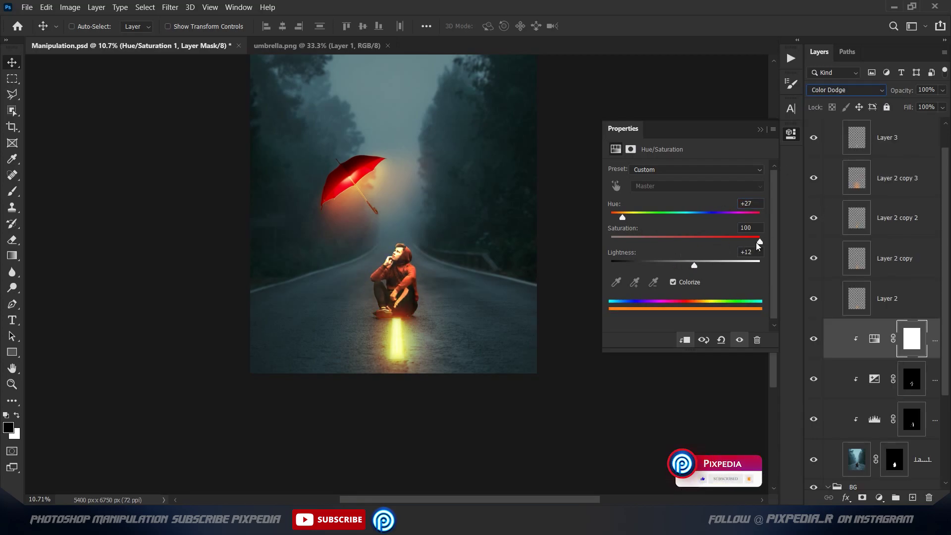
# Step: Use Blend If's underlying slider to limit the tint to brighter areas
pyautogui.click(760, 129)
pyautogui.moveTo(442, 323); pyautogui.dragTo(492, 400)
pyautogui.click(875, 338)
pyautogui.click(847, 498)
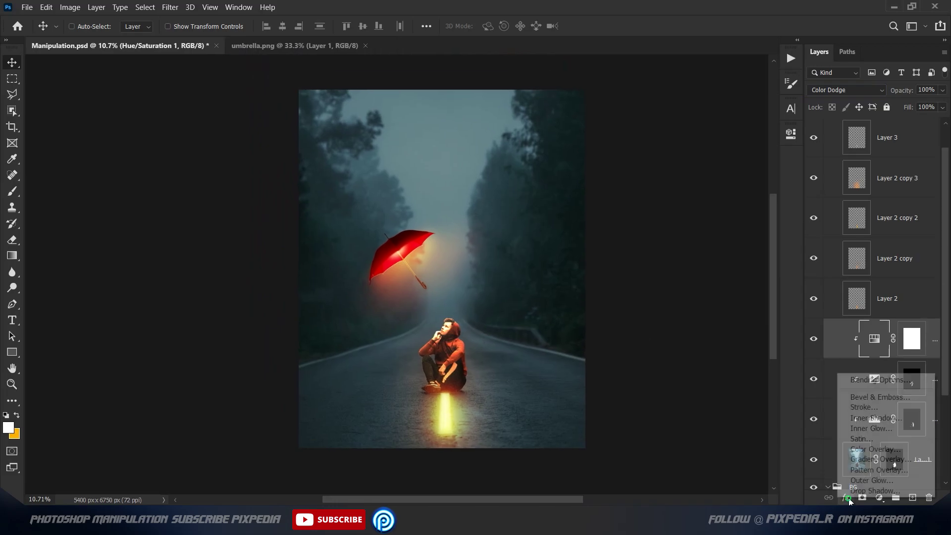
pyautogui.click(858, 380)
pyautogui.moveTo(403, 237); pyautogui.dragTo(244, 232)
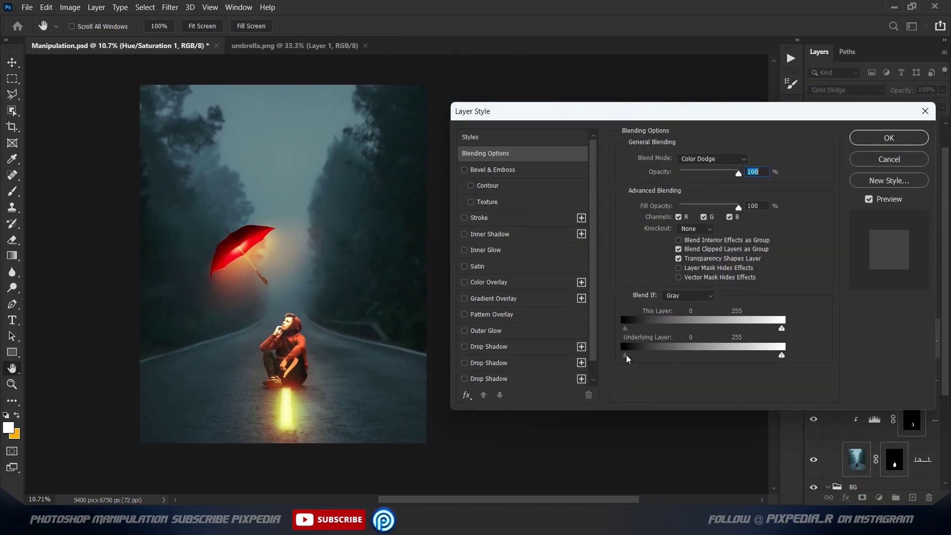
pyautogui.moveTo(625, 356); pyautogui.dragTo(654, 355)
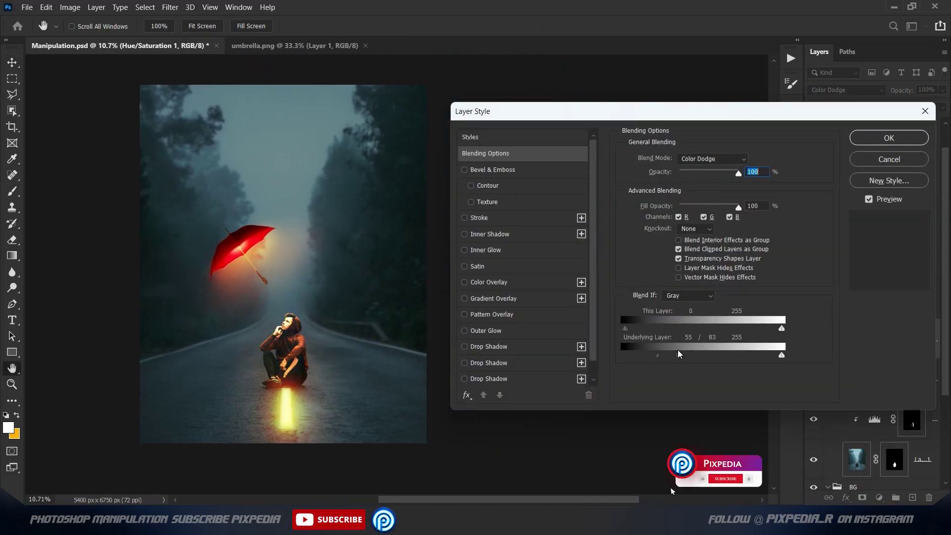
pyautogui.press('Return')
pyautogui.scroll(3, 485, 317)
pyautogui.scroll(3, 485, 317)
# Step: Invert the tint's mask and brush white to reveal it on the man's face
pyautogui.click(912, 338)
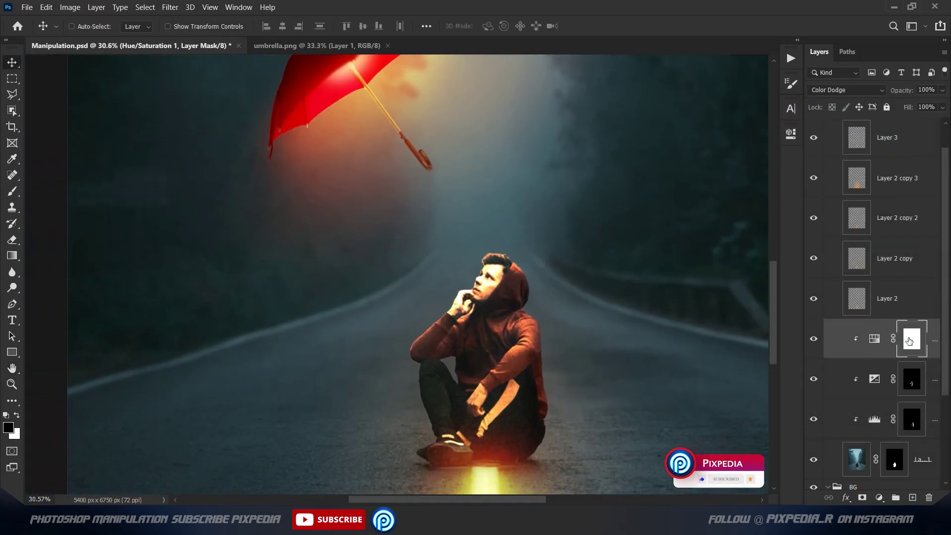
pyautogui.hotkey('ctrl', 'i')
pyautogui.press('d')
pyautogui.press('b')
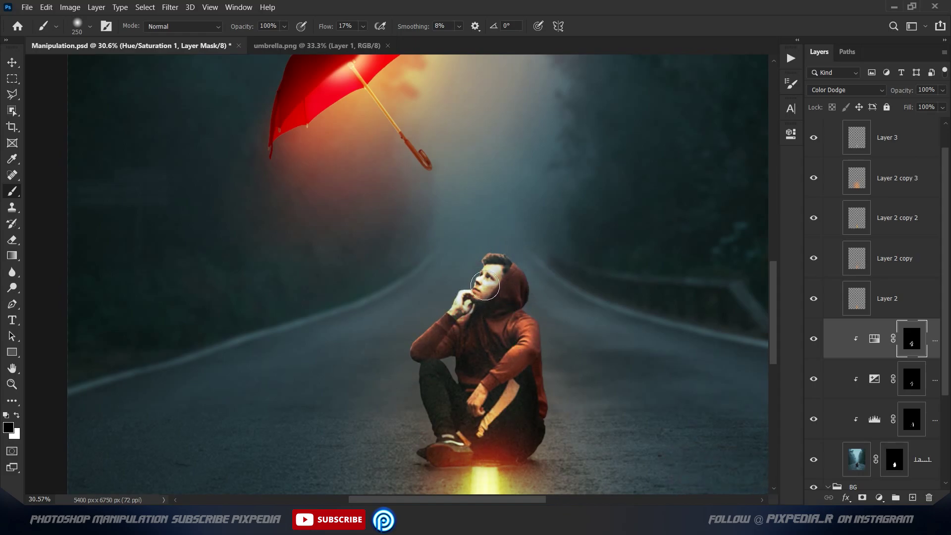
pyautogui.scroll(-5, 451, 336)
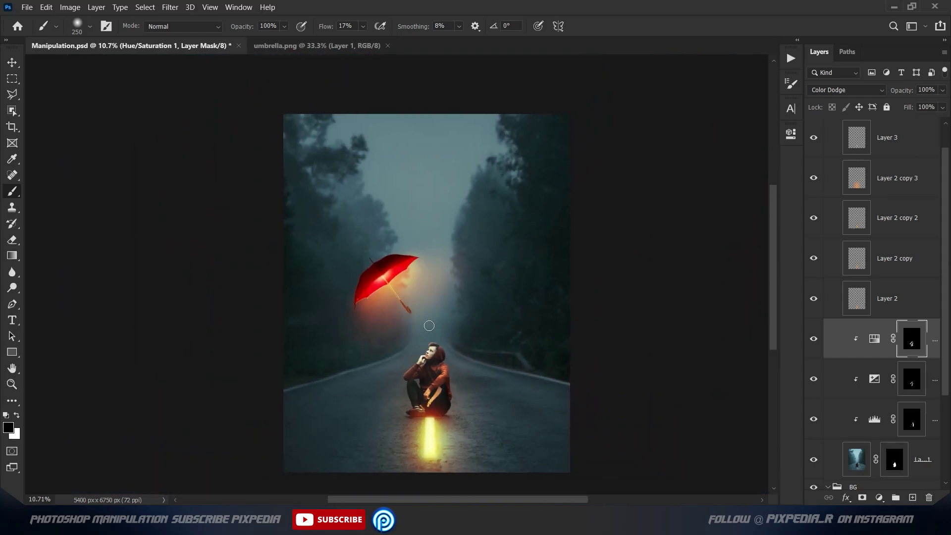
pyautogui.press('v')
pyautogui.scroll(2, 436, 296)
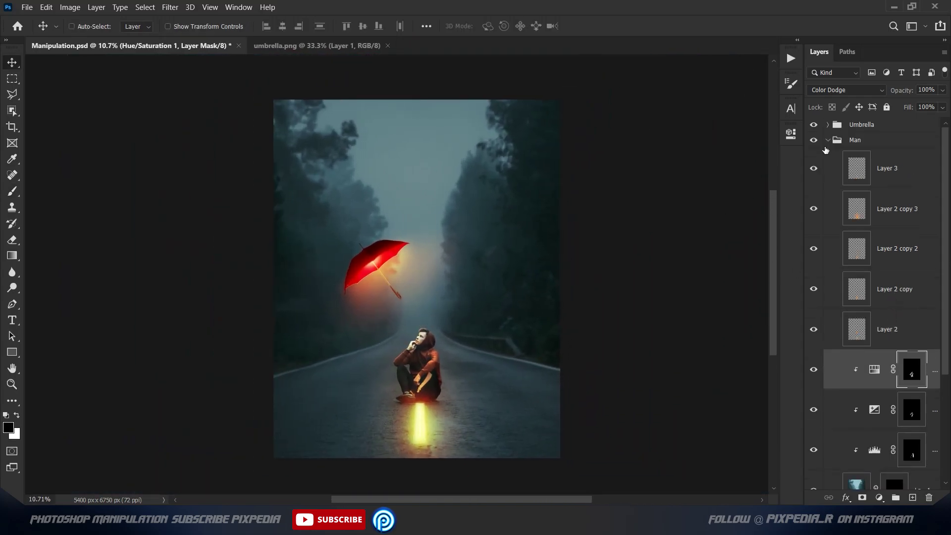
# Step: Shrink the Umbrella group to about 94% and save the document
pyautogui.hotkey('ctrl', 'h')
pyautogui.hotkey('ctrl', 't')
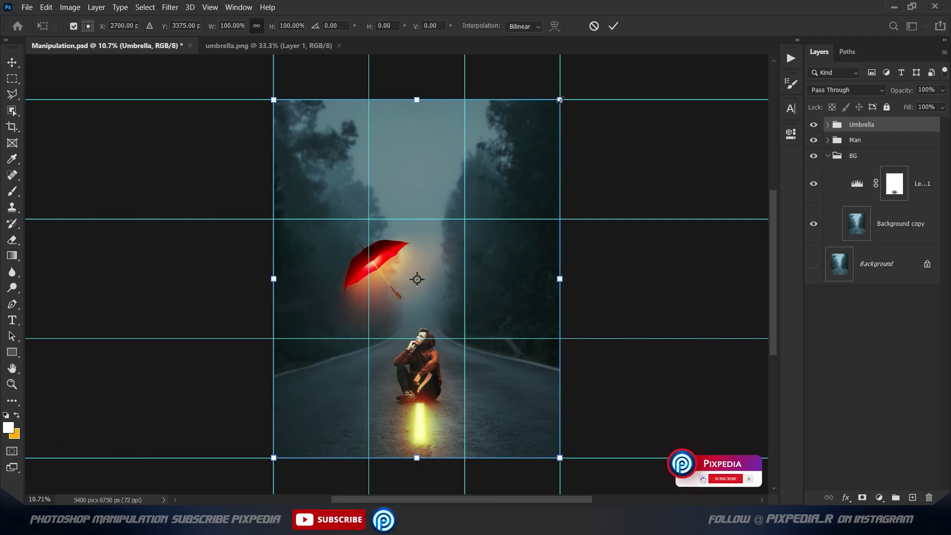
pyautogui.moveTo(560, 99); pyautogui.dragTo(550, 109)
pyautogui.click(613, 26)
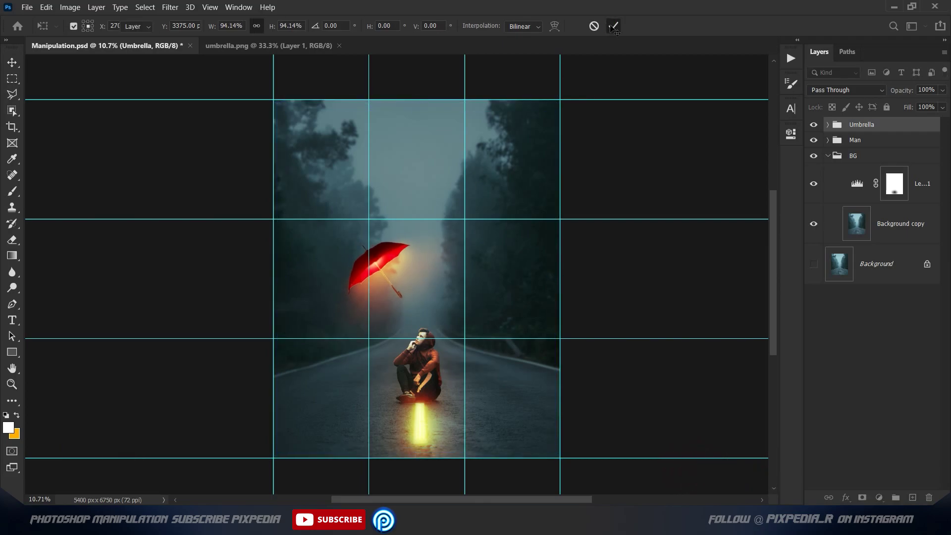
pyautogui.hotkey('ctrl', 'h')
pyautogui.hotkey('ctrl', 's')
pyautogui.scroll(1, 502, 319)
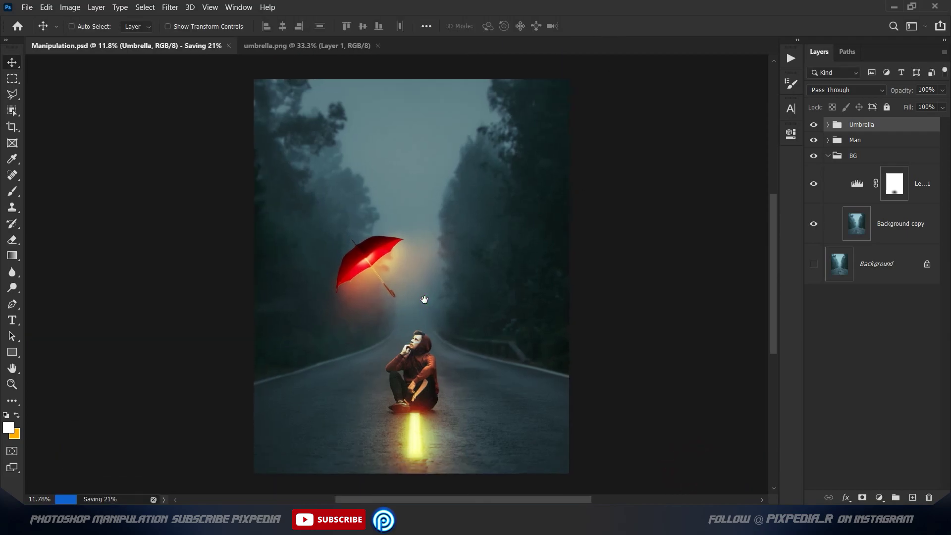
# Step: Add a new top layer and set the foreground colour to orange ff7800
pyautogui.hotkey('ctrl', 'shift', 'alt', 'e')
pyautogui.press('i')
pyautogui.click(8, 427)
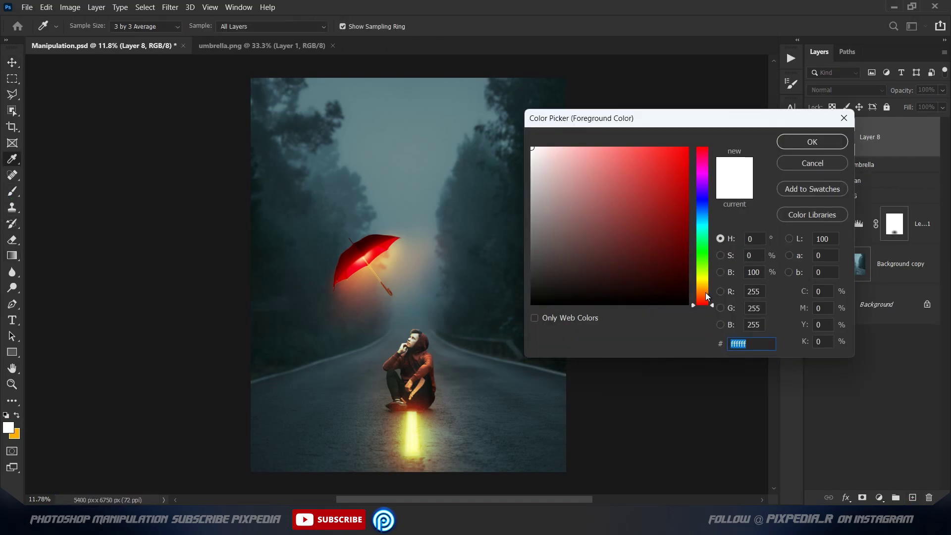
pyautogui.moveTo(706, 302); pyautogui.dragTo(705, 296)
pyautogui.write('ff7800')
pyautogui.click(812, 141)
# Step: Pick the cloud 1 brush from the brush presets for painting haze
pyautogui.press('b')
pyautogui.rightClick(406, 242)
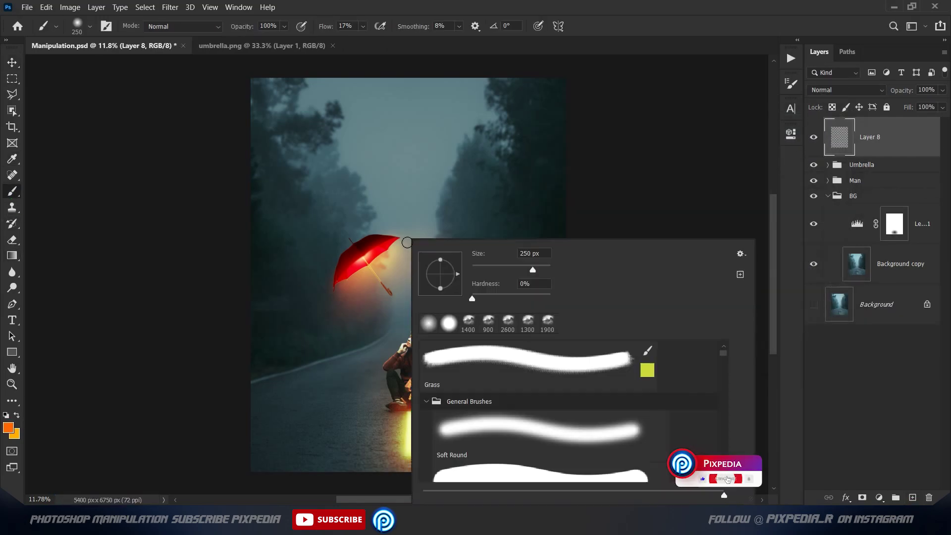
pyautogui.scroll(-5, 723, 359)
pyautogui.scroll(-5, 724, 359)
pyautogui.scroll(-5, 723, 360)
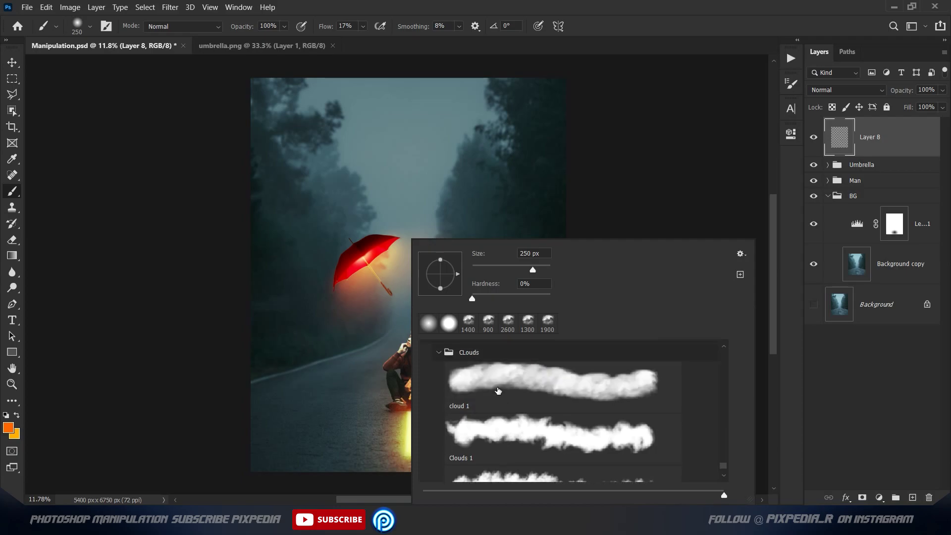
pyautogui.click(553, 382)
pyautogui.click(264, 268)
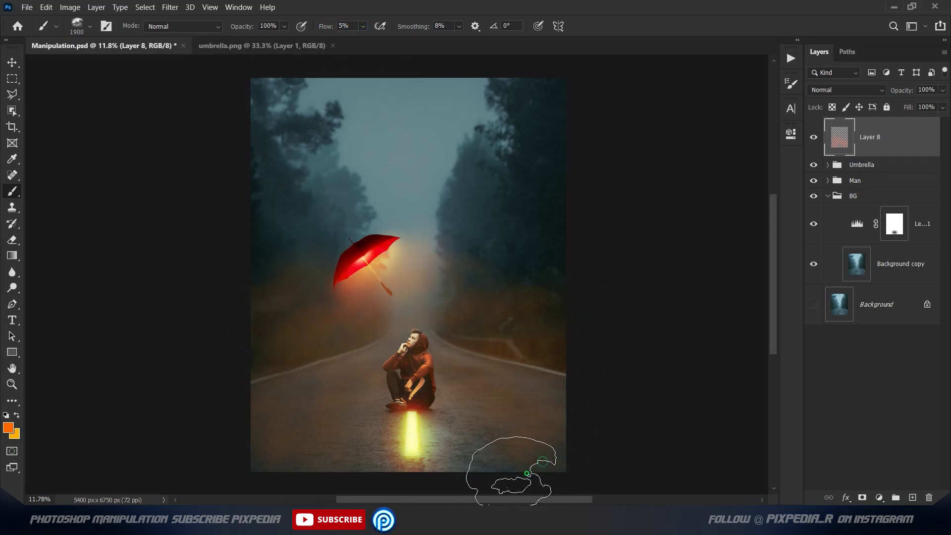
# Step: Add Layer 9 in the BG group and brush soft orange cloud haze around the man
pyautogui.click(13, 62)
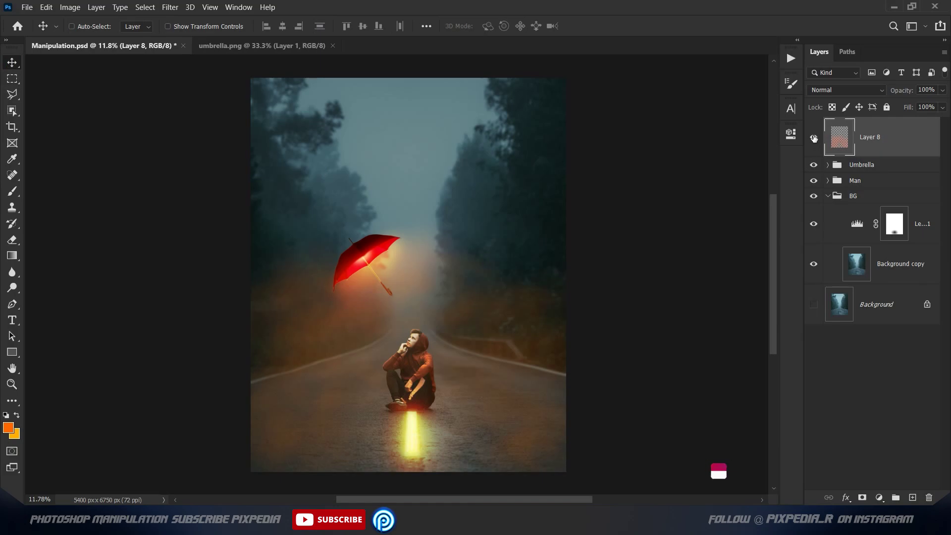
pyautogui.click(852, 196)
pyautogui.hotkey('ctrl', 'shift', 'alt', 'n')
pyautogui.press('b')
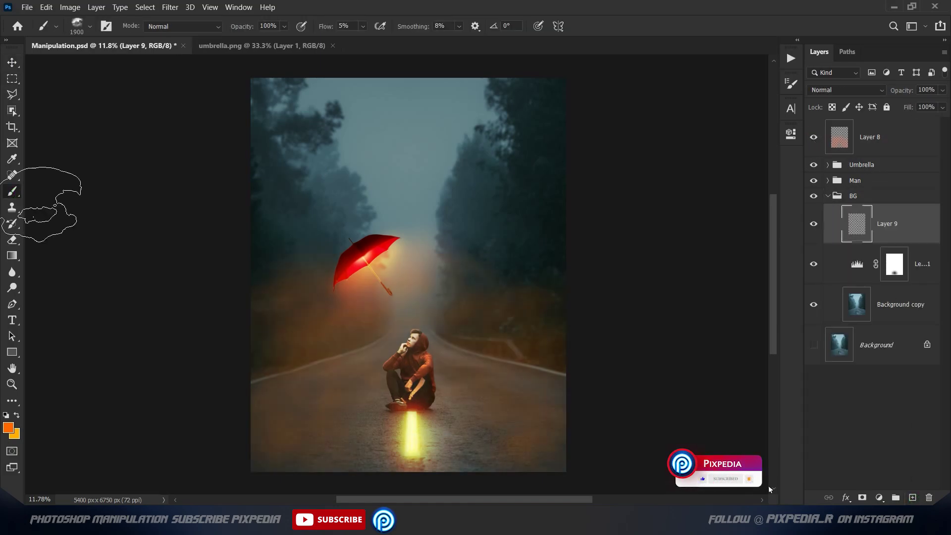
pyautogui.scroll(1, 461, 340)
pyautogui.press('x')
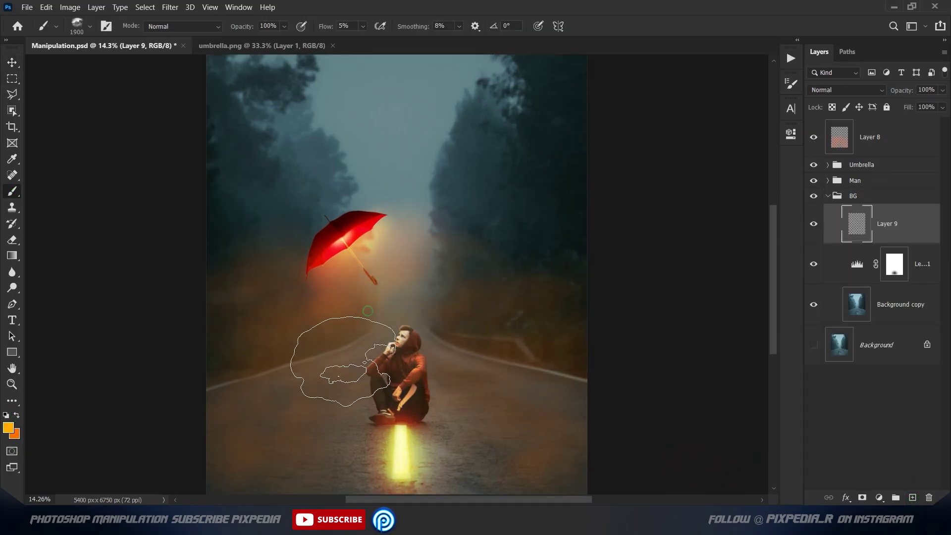
pyautogui.scroll(-2, 441, 352)
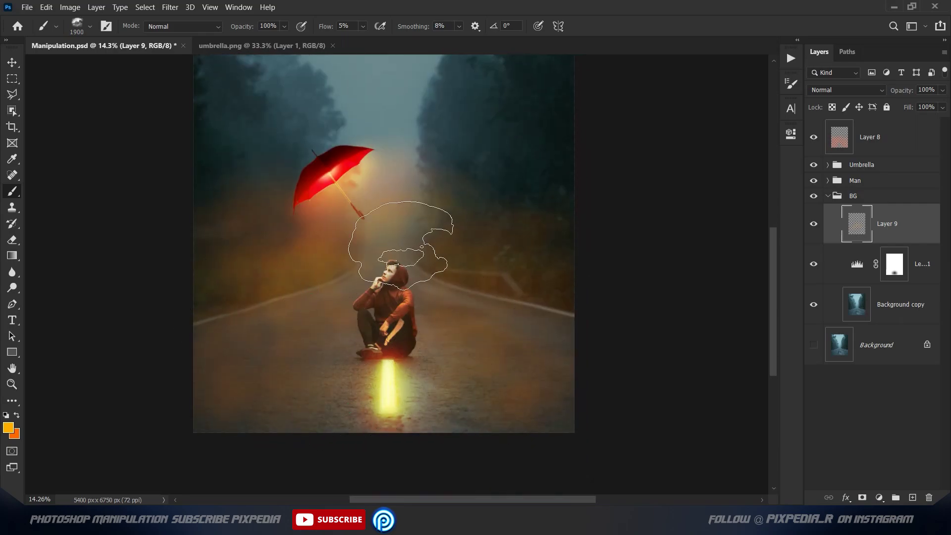
pyautogui.click(419, 200)
# Step: Lower the opacity of Layer 9 and Layer 8 to soften the glow
pyautogui.click(12, 63)
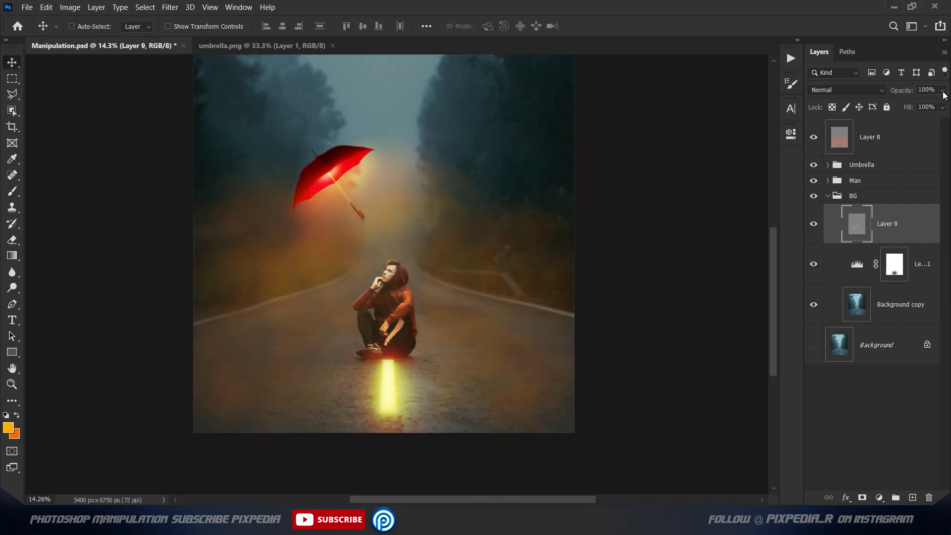
pyautogui.moveTo(943, 90); pyautogui.dragTo(913, 114)
pyautogui.click(884, 149)
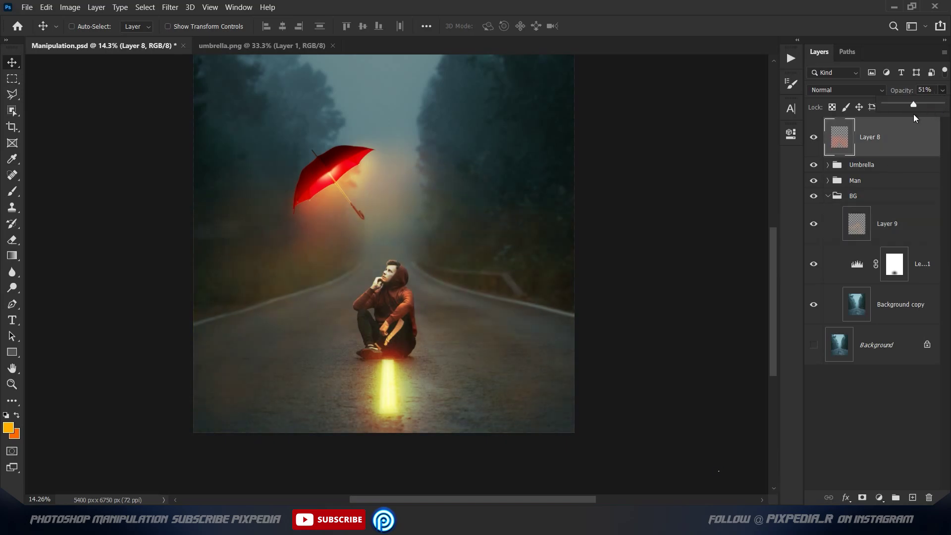
pyautogui.click(887, 224)
# Step: On new Layer 10, sample the trees' teal tone and paint teal fog on the right
pyautogui.click(911, 498)
pyautogui.press('i')
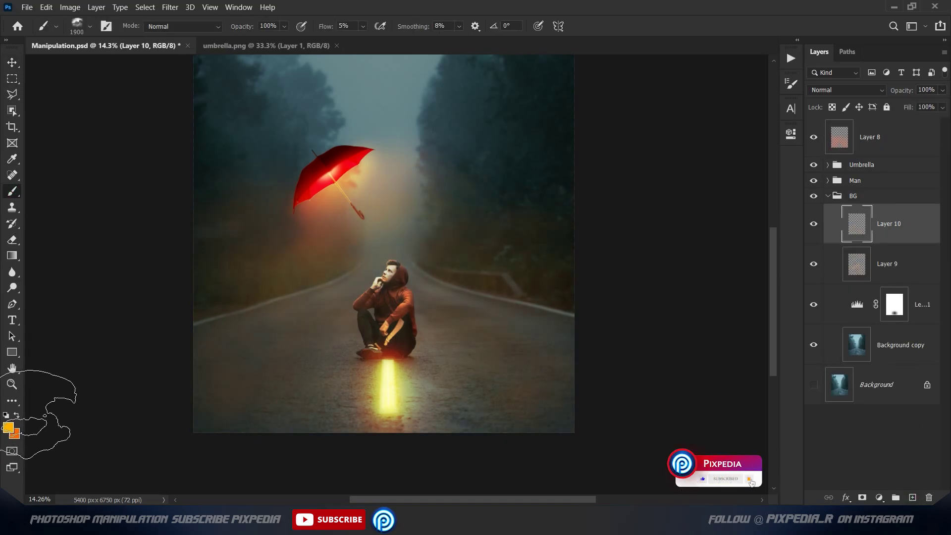
pyautogui.click(17, 415)
pyautogui.click(255, 136)
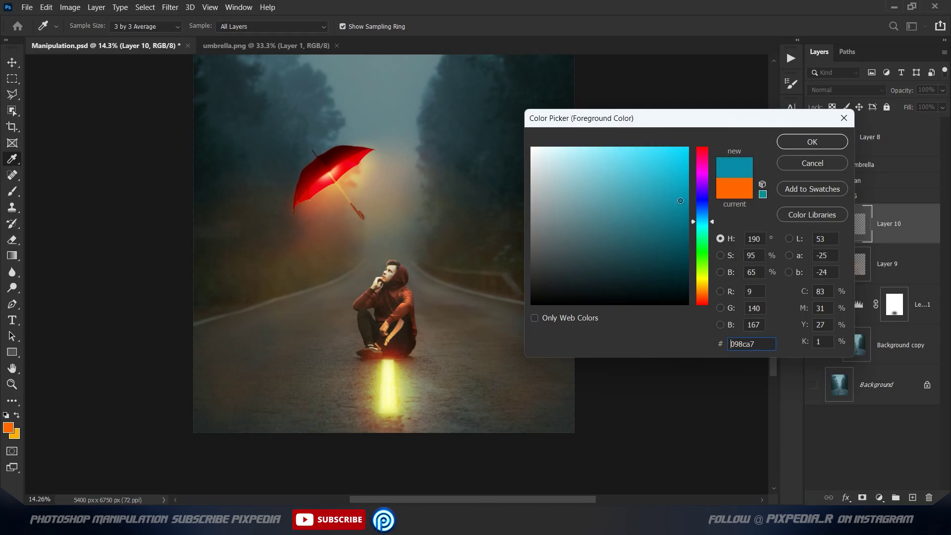
pyautogui.press('Return')
pyautogui.press('b')
pyautogui.scroll(-2, 432, 275)
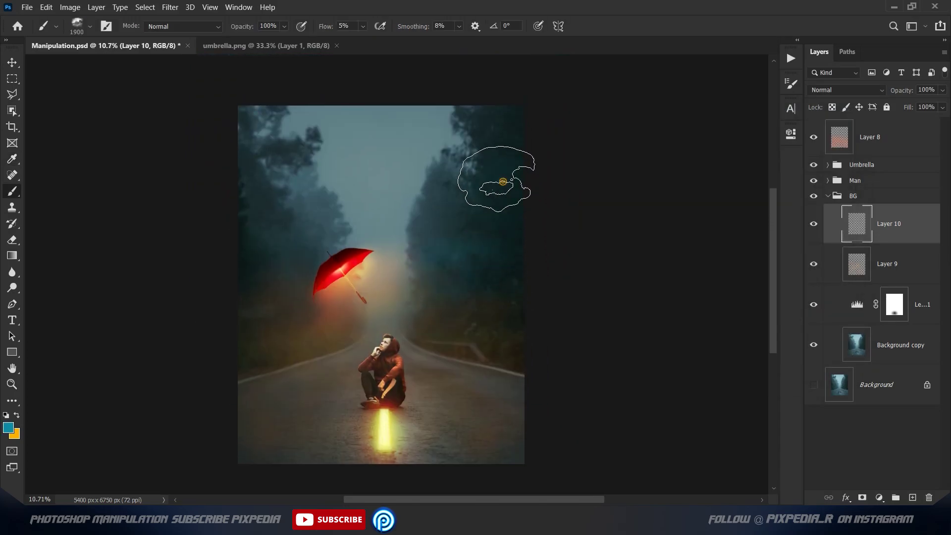
pyautogui.click(256, 161)
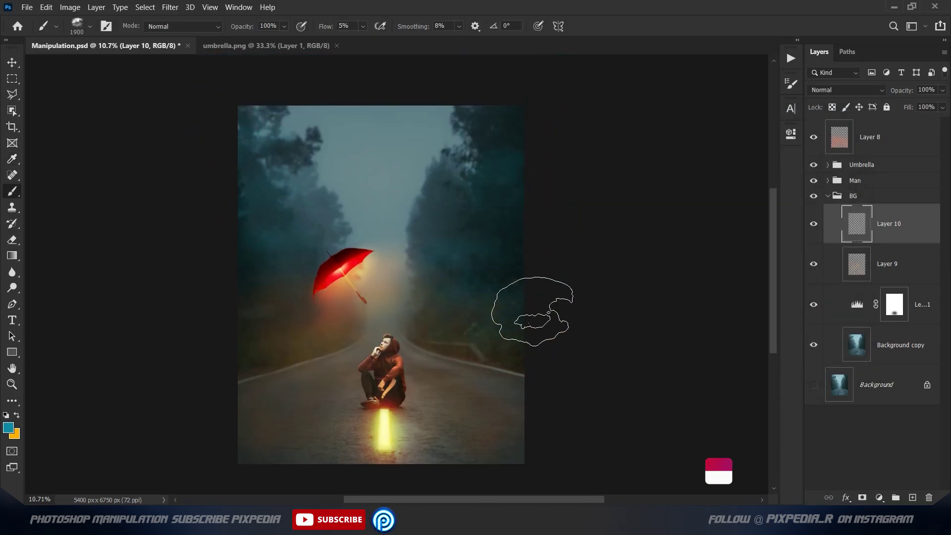
pyautogui.click(371, 368)
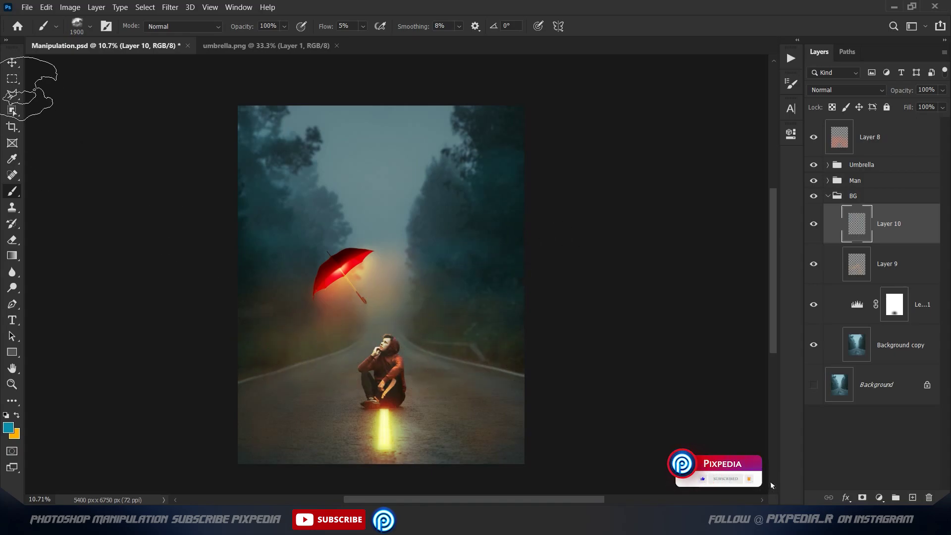
# Step: Switch to a brighter orange and paint a faint glow by the man's feet
pyautogui.press('x')
pyautogui.click(351, 346)
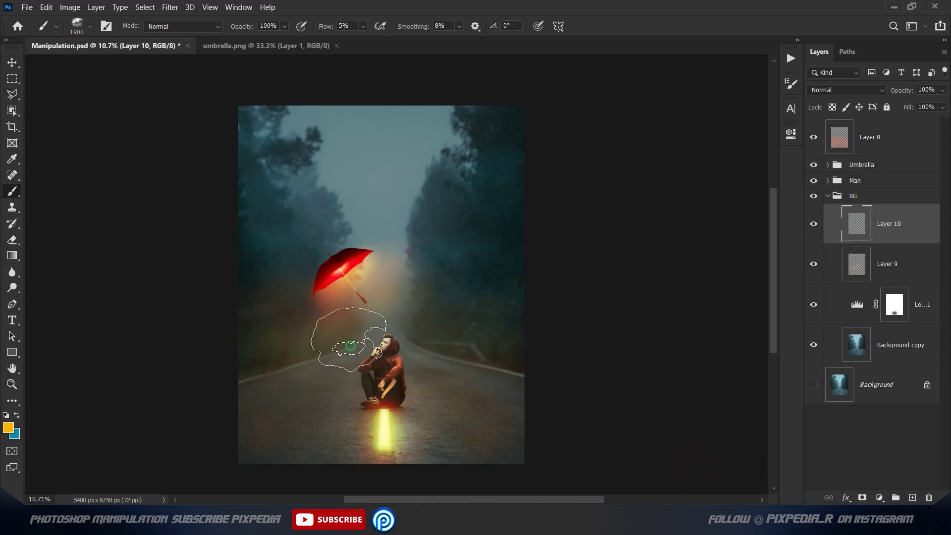
pyautogui.click(8, 429)
pyautogui.click(702, 291)
pyautogui.click(801, 144)
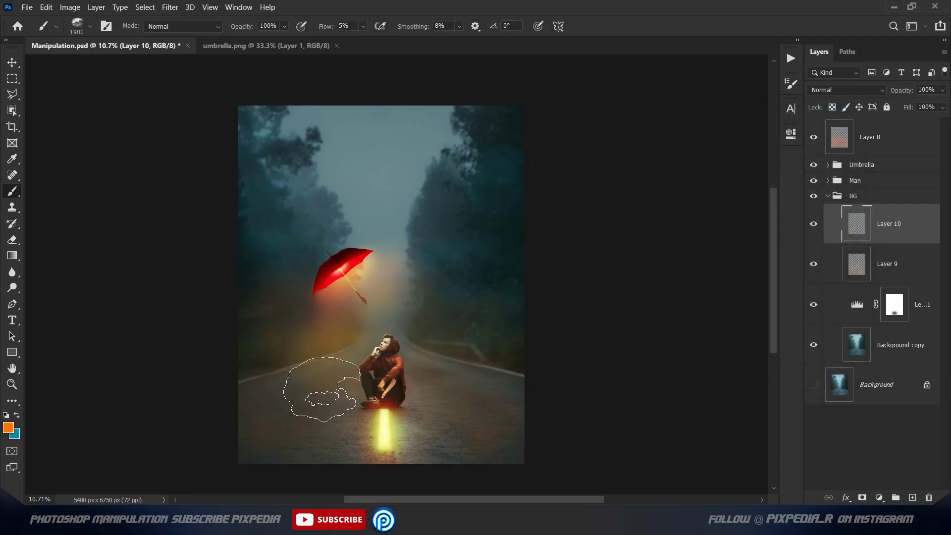
pyautogui.click(352, 417)
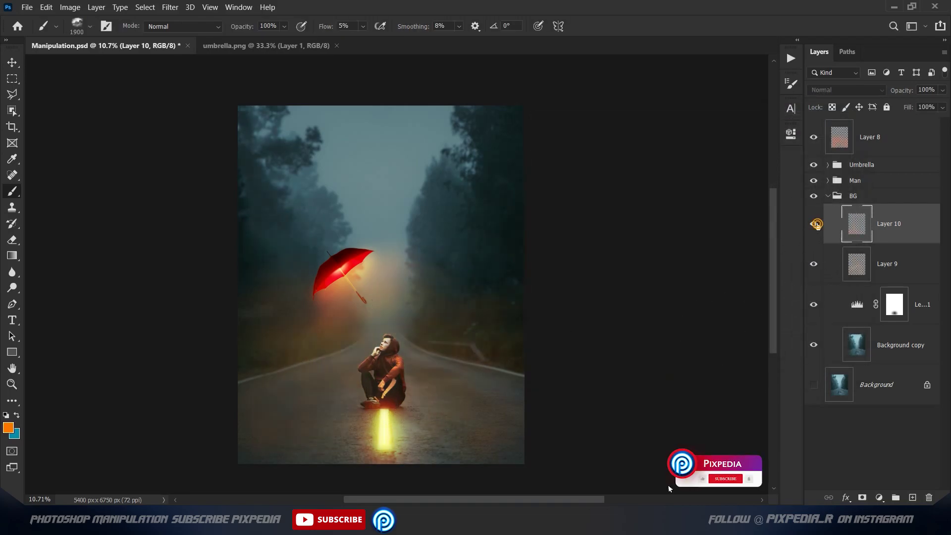
# Step: Add Layer 11 above the Man group and paint warm orange glow over his knees and feet
pyautogui.click(855, 180)
pyautogui.hotkey('ctrl', 'shift', 'alt', 'n')
pyautogui.scroll(3, 334, 439)
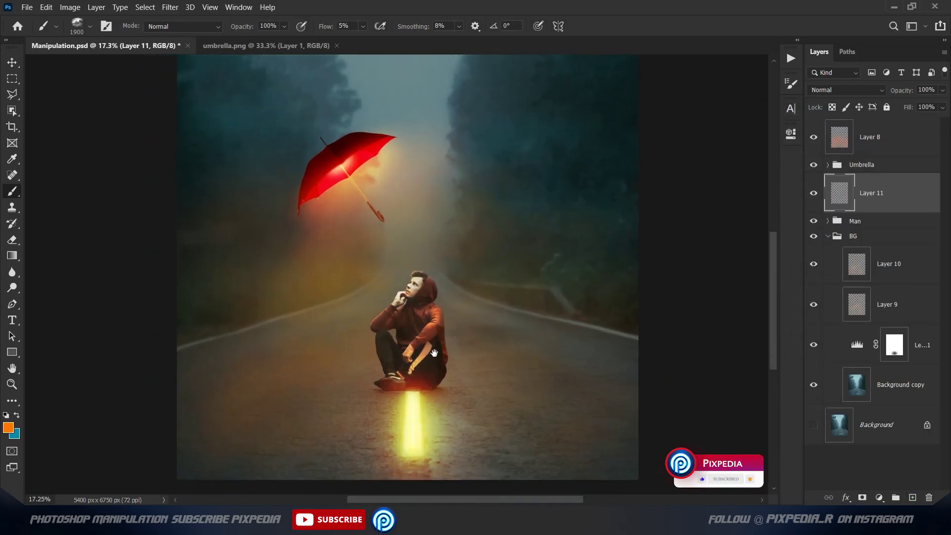
pyautogui.click(456, 336)
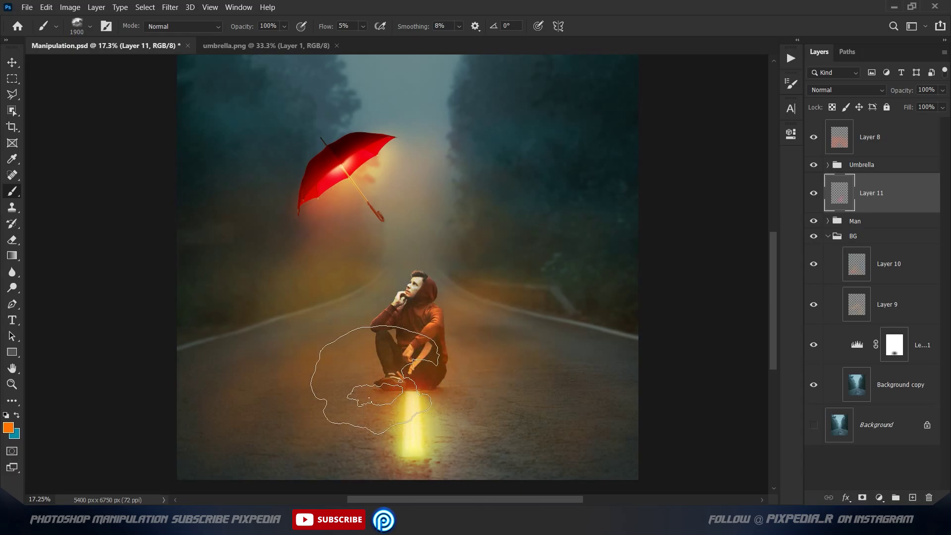
pyautogui.scroll(-3, 469, 357)
# Step: Set Layer 11 to 22% opacity, compare with Layer 10, and expand the Umbrella group
pyautogui.press('v')
pyautogui.click(813, 193)
pyautogui.click(813, 193)
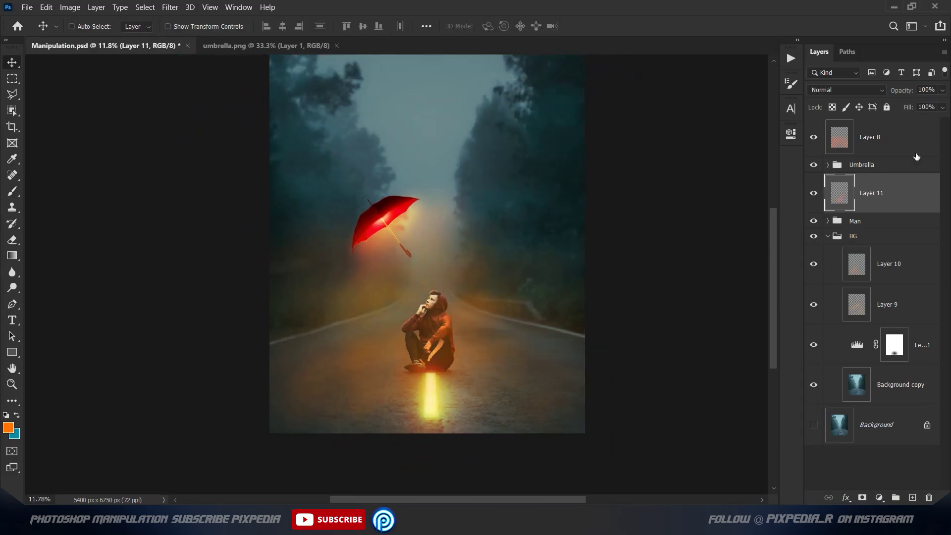
pyautogui.moveTo(941, 106); pyautogui.dragTo(897, 108)
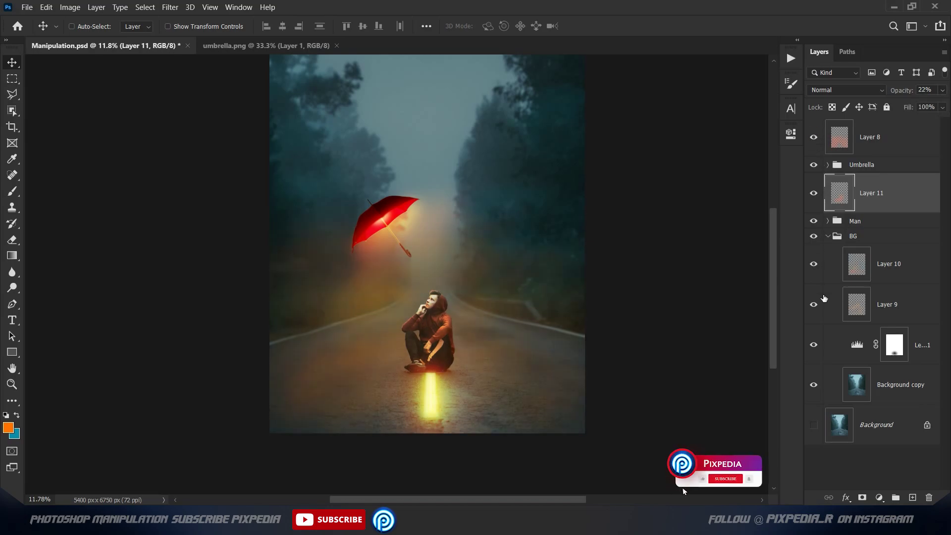
pyautogui.click(814, 263)
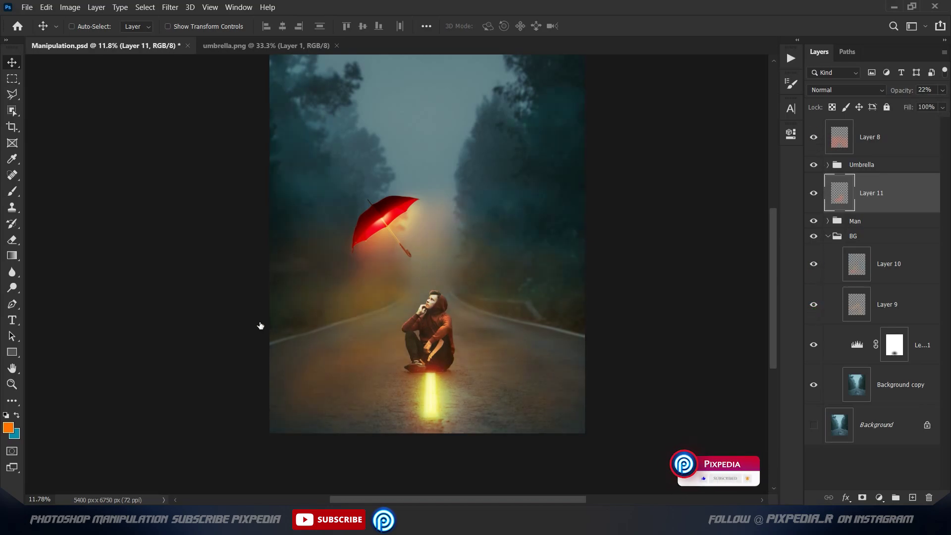
pyautogui.scroll(-2, 390, 324)
pyautogui.click(877, 167)
pyautogui.click(827, 165)
# Step: On new Layer 12, lasso a beam shape from umbrella to man and fill it with orange
pyautogui.click(833, 193)
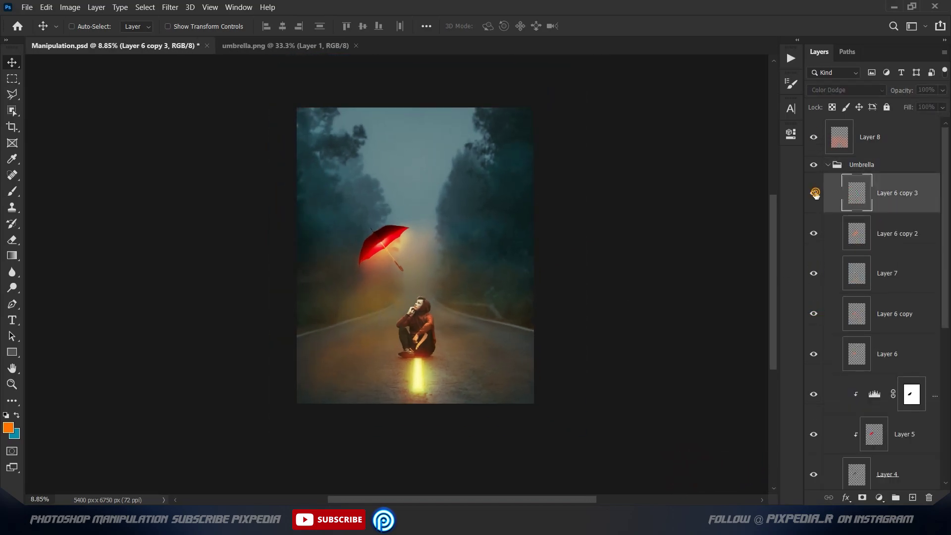
pyautogui.click(912, 497)
pyautogui.rightClick(12, 95)
pyautogui.click(49, 104)
pyautogui.scroll(2, 352, 285)
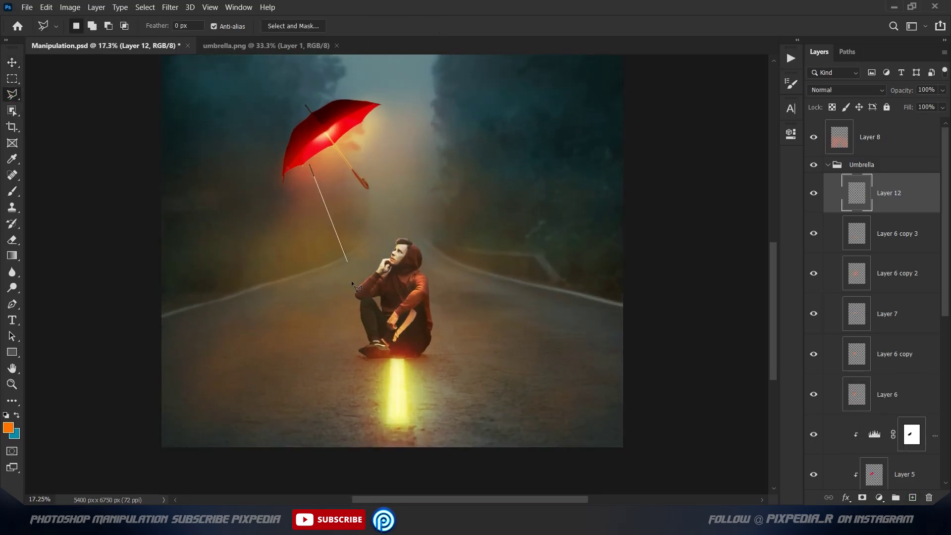
pyautogui.click(359, 135)
pyautogui.press('b')
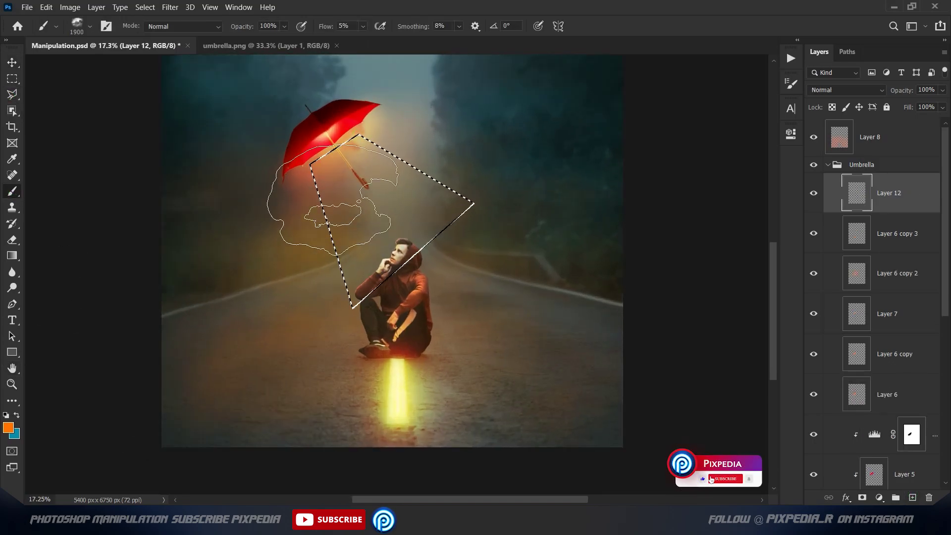
pyautogui.moveTo(297, 213); pyautogui.dragTo(443, 198)
# Step: Brighten the beam with yellow-orange paint and deselect
pyautogui.press('x')
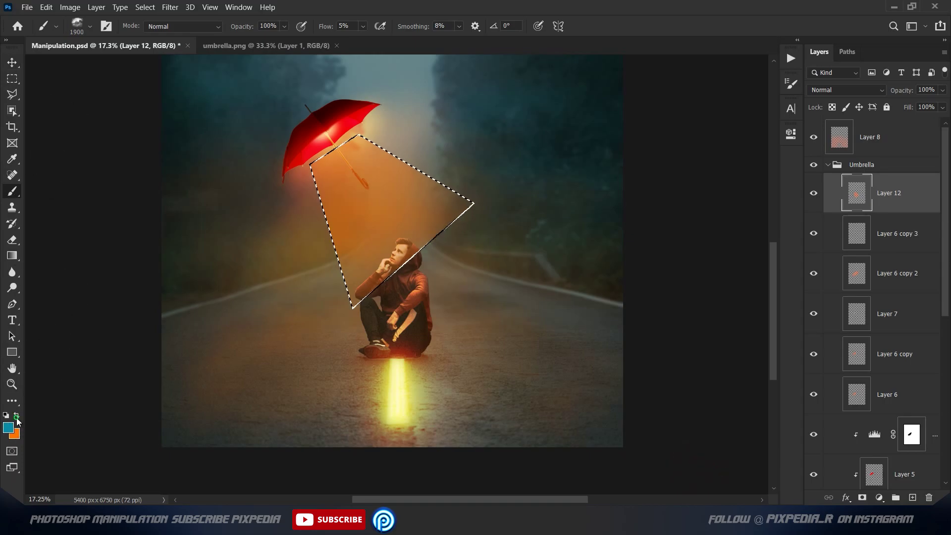
pyautogui.click(8, 427)
pyautogui.moveTo(703, 221); pyautogui.dragTo(702, 287)
pyautogui.click(812, 142)
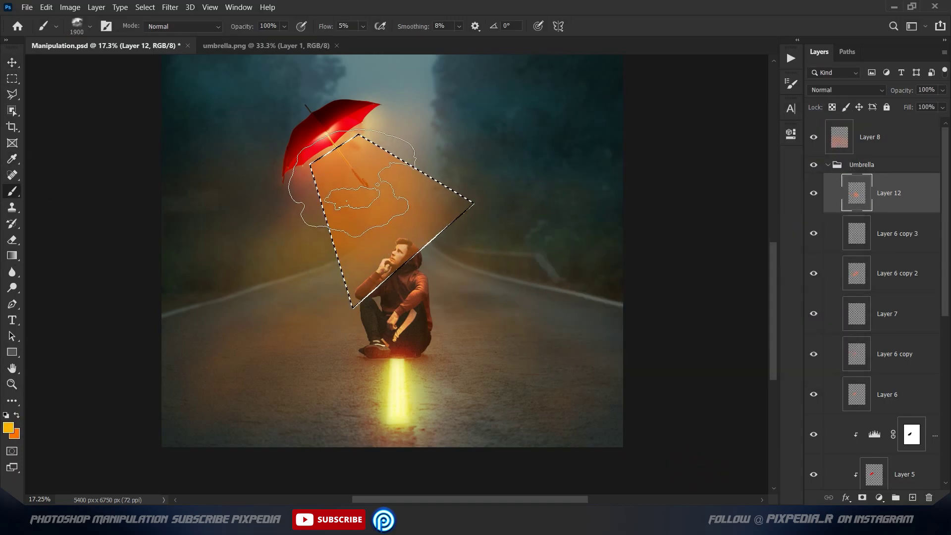
pyautogui.moveTo(322, 184); pyautogui.dragTo(387, 278)
pyautogui.click(19, 64)
pyautogui.hotkey('ctrl', 'd')
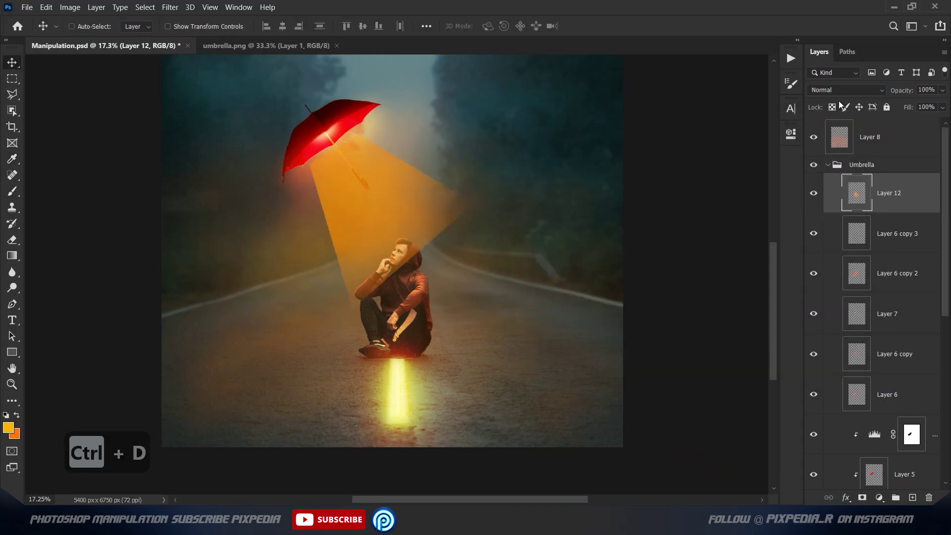
# Step: Set Layer 12 to Screen and apply a Zoom Radial Blur of amount 100
pyautogui.click(846, 89)
pyautogui.click(832, 192)
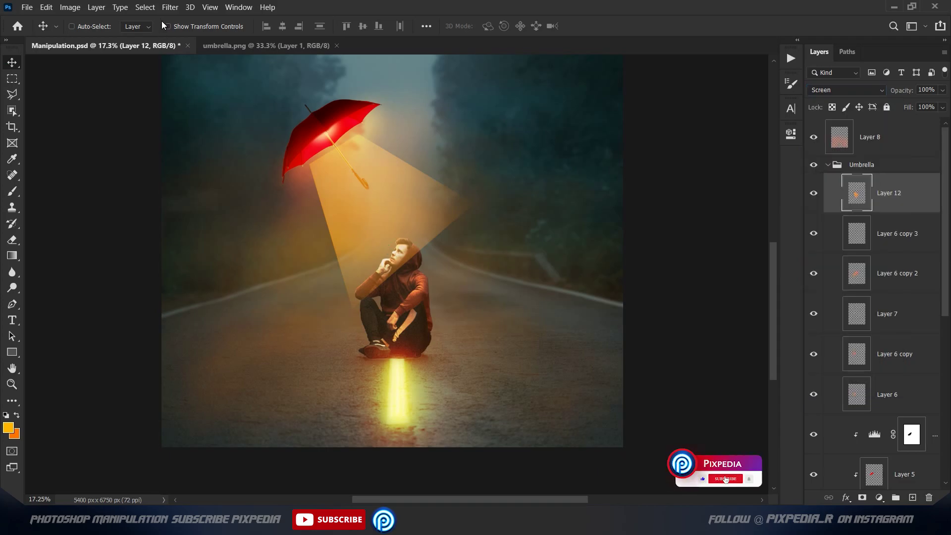
pyautogui.click(170, 7)
pyautogui.click(360, 227)
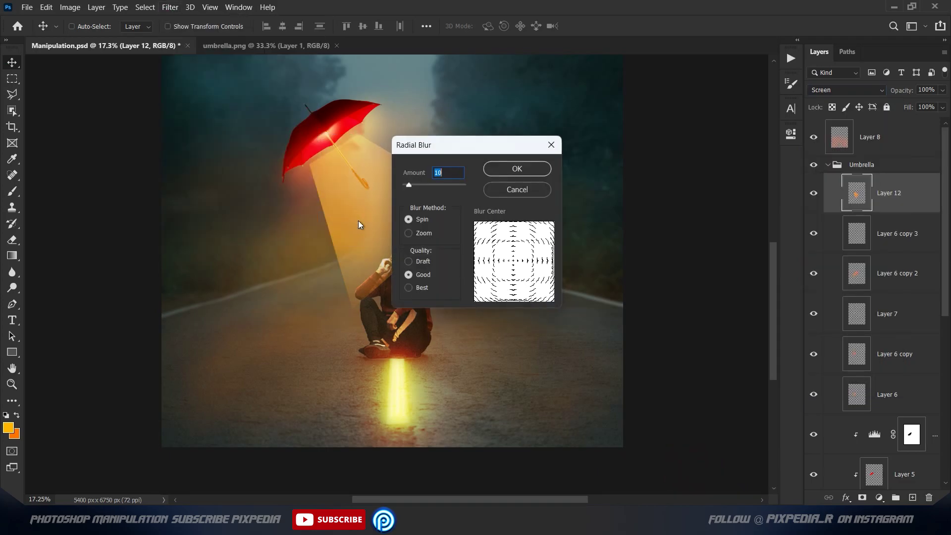
pyautogui.write('100')
pyautogui.click(408, 233)
pyautogui.click(516, 168)
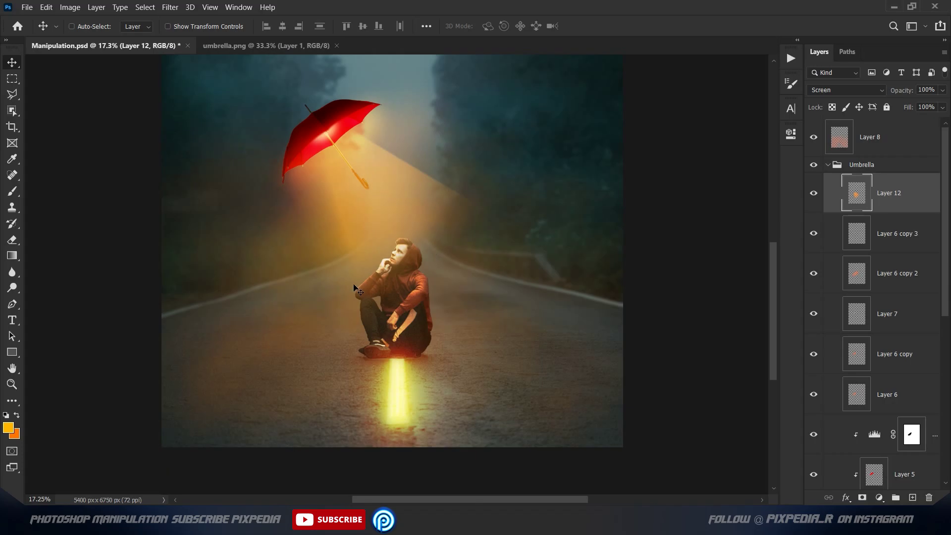
# Step: Lower the beam layer to 85% opacity and 80% fill, then erase its edges
pyautogui.scroll(-1, 355, 288)
pyautogui.moveTo(930, 126); pyautogui.dragTo(921, 124)
pyautogui.click(942, 90)
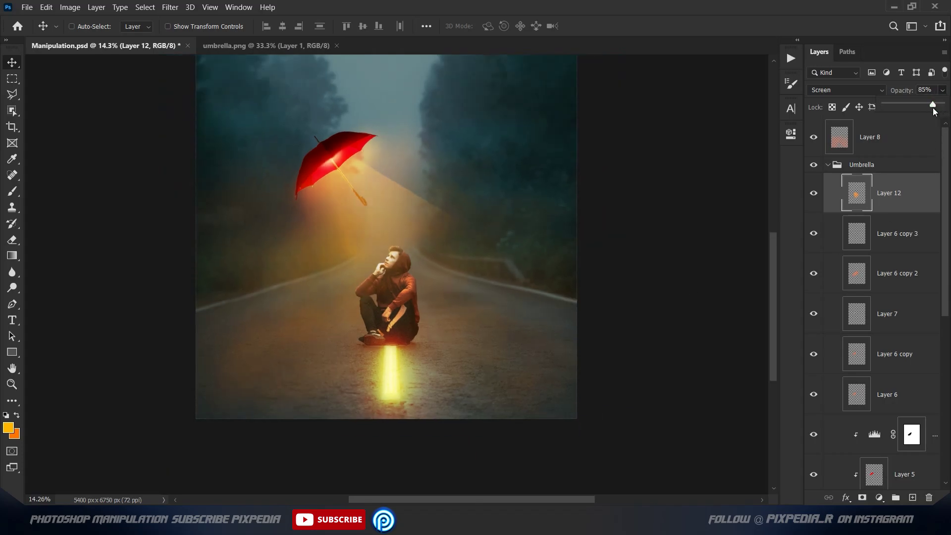
pyautogui.press('e')
pyautogui.scroll(4, 406, 169)
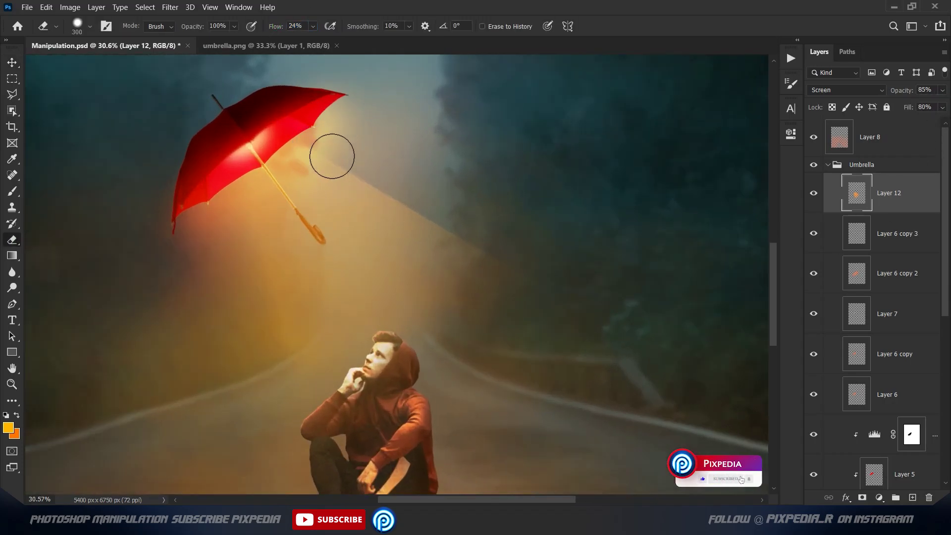
pyautogui.rightClick(354, 172)
pyautogui.press('Escape')
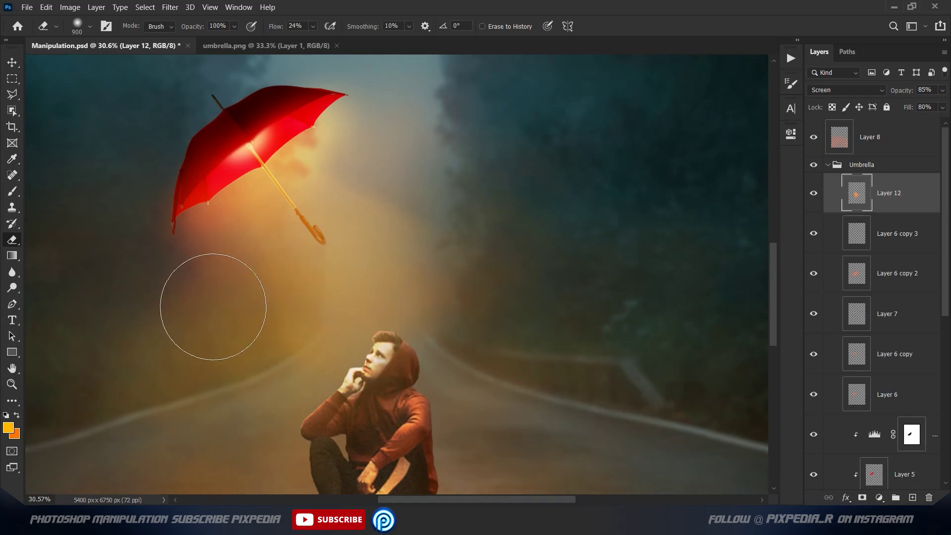
pyautogui.scroll(-3, 261, 317)
pyautogui.scroll(-2, 251, 332)
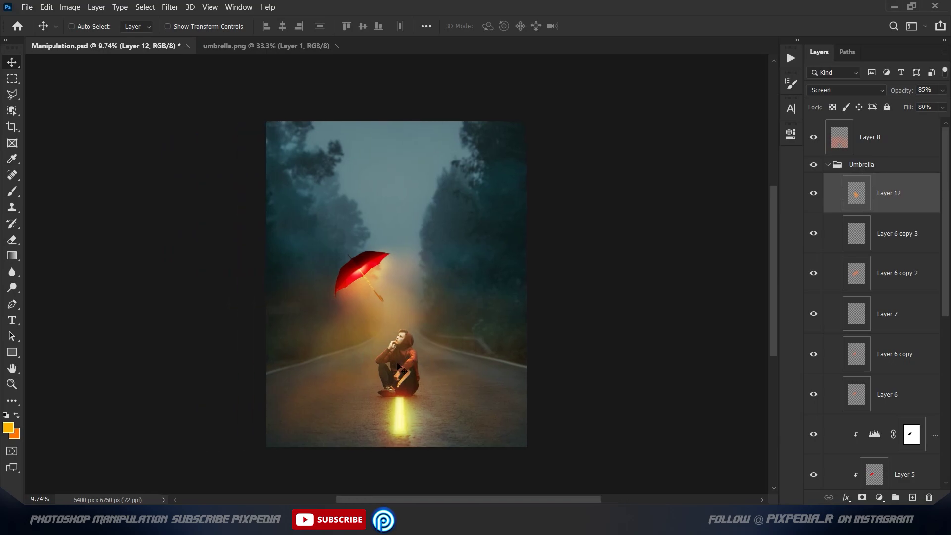
# Step: Collapse Umbrella, compare Layer 8 and Layer 10 glows, and add a new top layer
pyautogui.click(828, 168)
pyautogui.click(813, 165)
pyautogui.click(812, 138)
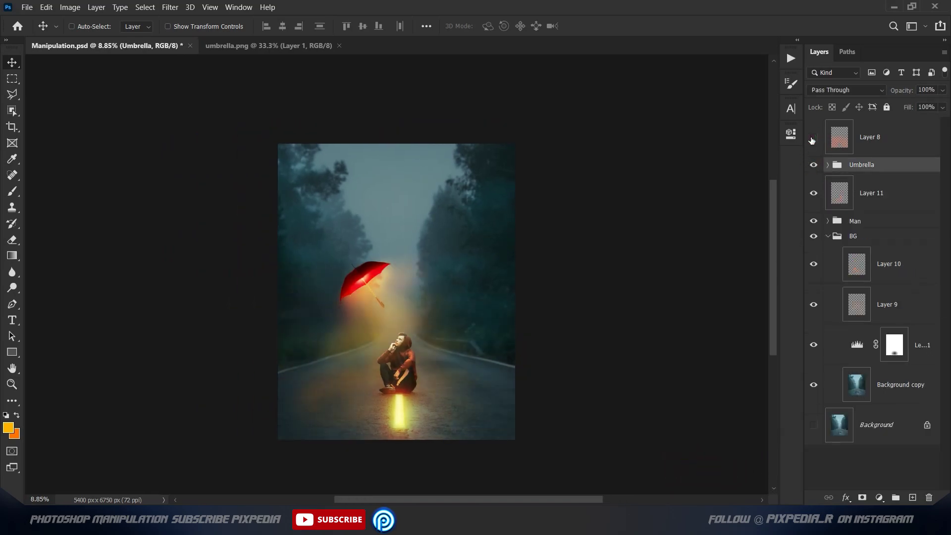
pyautogui.click(812, 138)
pyautogui.click(814, 265)
pyautogui.click(814, 266)
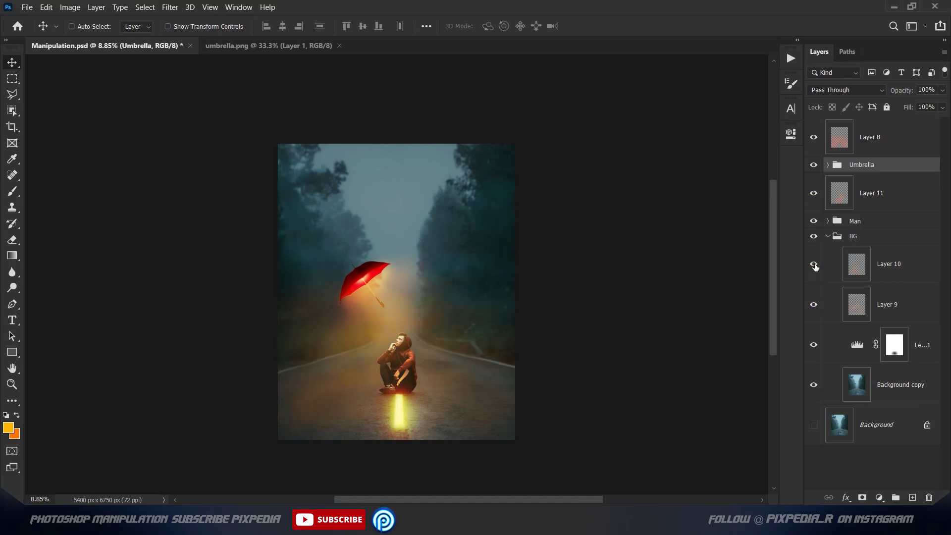
pyautogui.click(913, 497)
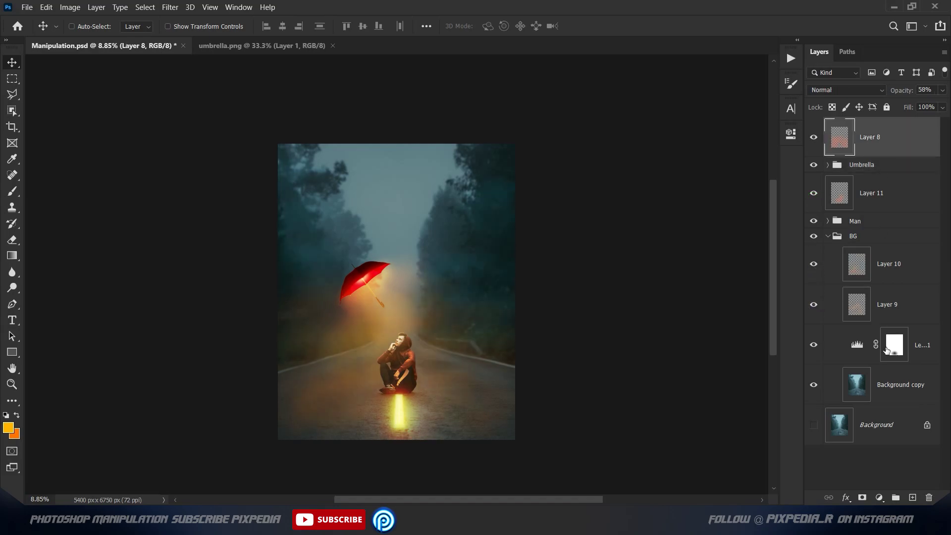
# Step: Set a dark blue foreground and a soft round brush enlarged to about 3800 px
pyautogui.click(8, 428)
pyautogui.click(677, 279)
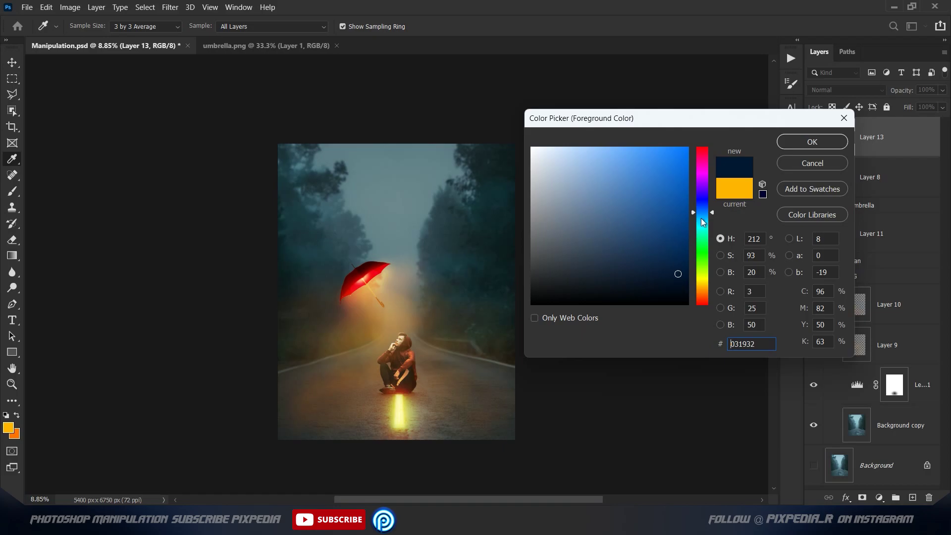
pyautogui.click(812, 142)
pyautogui.press('b')
pyautogui.rightClick(336, 240)
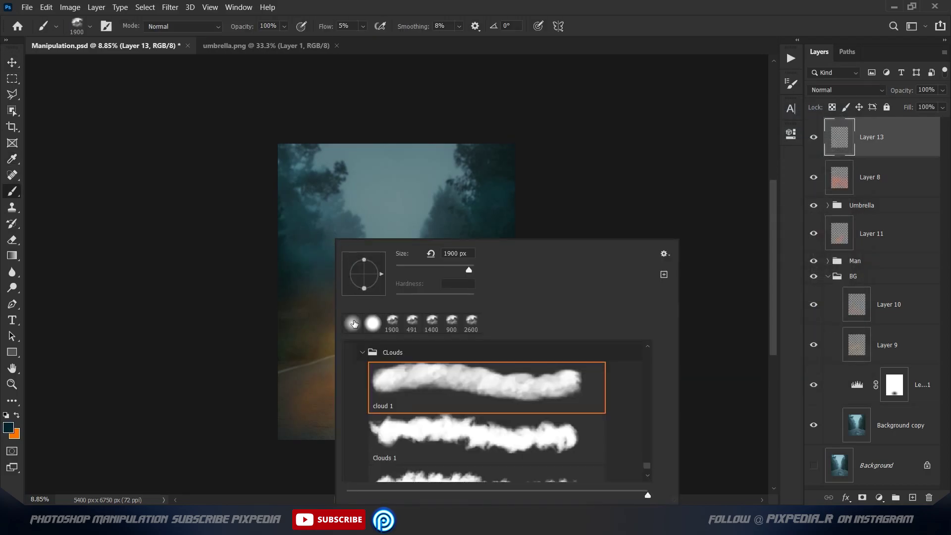
pyautogui.click(354, 323)
pyautogui.click(170, 250)
pyautogui.press(']')
pyautogui.press(']')
pyautogui.press(']')
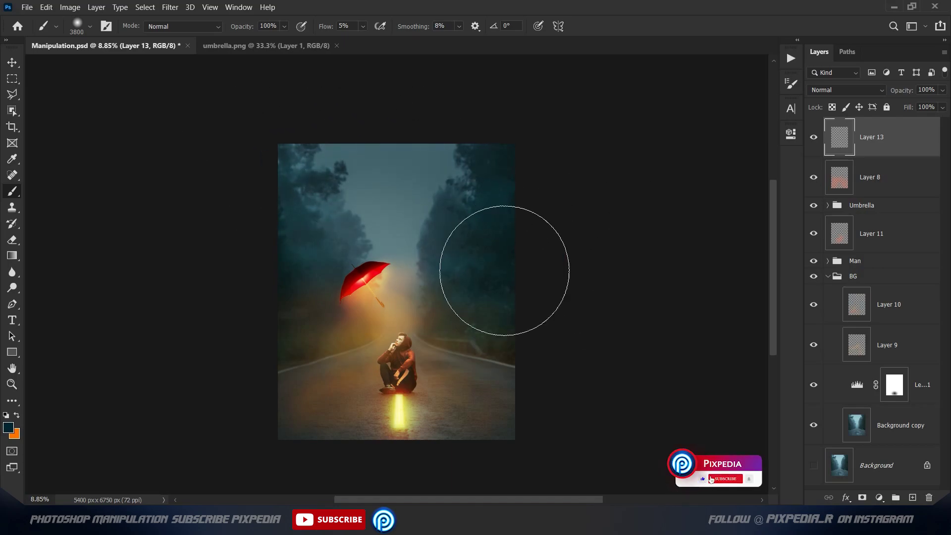
pyautogui.click(12, 62)
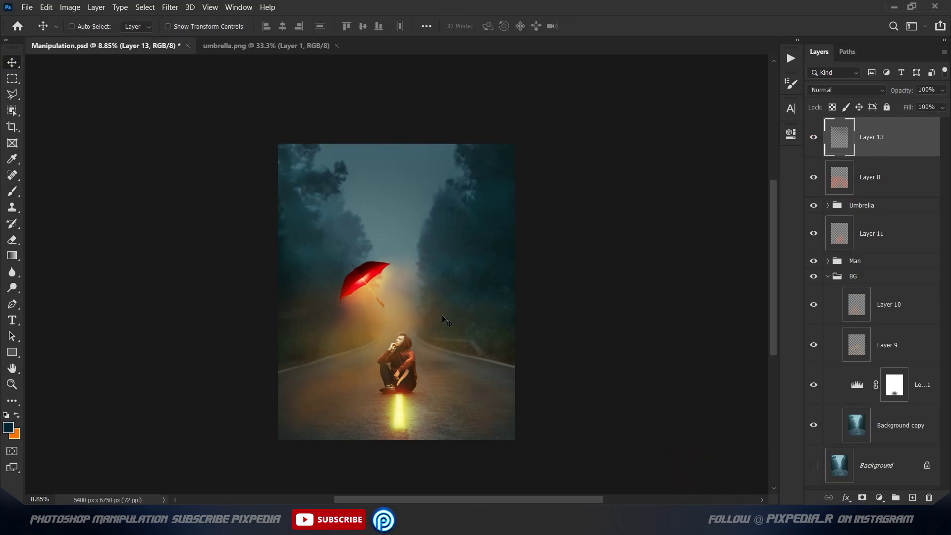
# Step: Group Layer 3 through Layer 2 from the Man group and move the group above Man
pyautogui.scroll(-2, 442, 314)
pyautogui.scroll(2, 442, 314)
pyautogui.scroll(2, 420, 314)
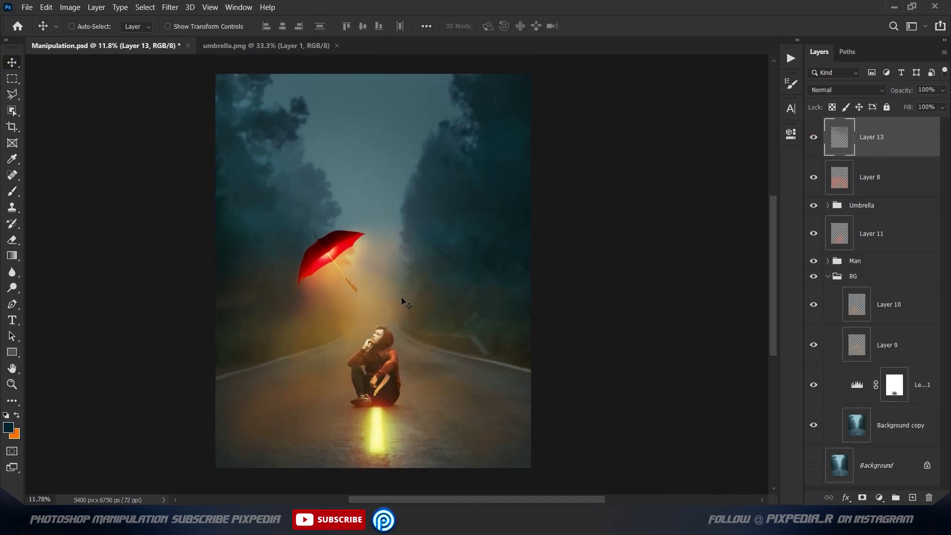
pyautogui.click(828, 276)
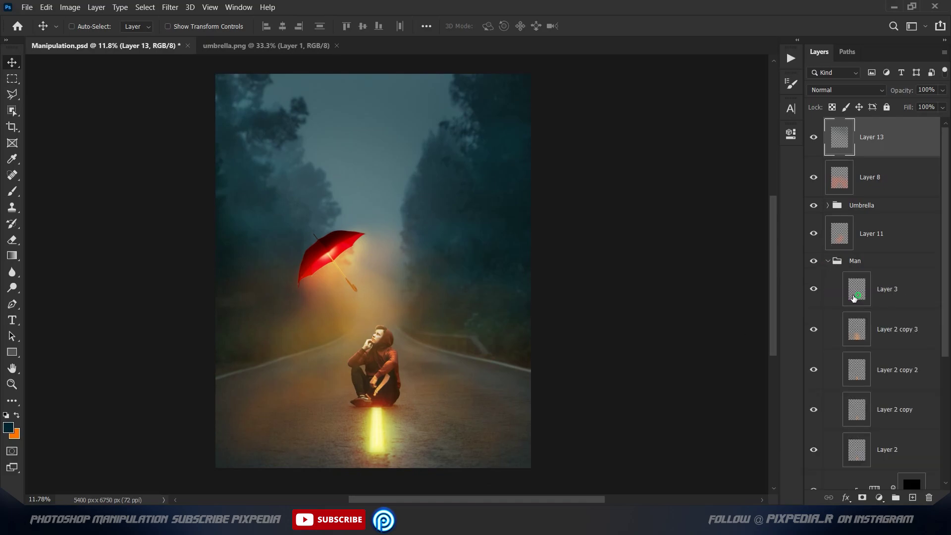
pyautogui.click(858, 297)
pyautogui.scroll(-3, 861, 330)
pyautogui.keyDown('shift'); pyautogui.click(861, 330); pyautogui.keyUp('shift')
pyautogui.hotkey('ctrl', 'g')
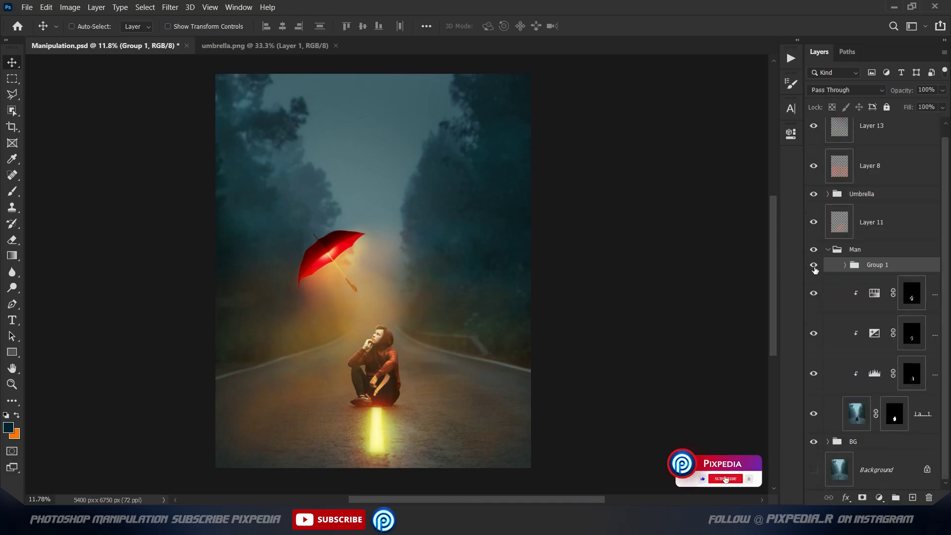
pyautogui.moveTo(862, 265); pyautogui.dragTo(862, 243)
# Step: Rename the group Line, lower its fill to 82%, and save the document
pyautogui.click(828, 266)
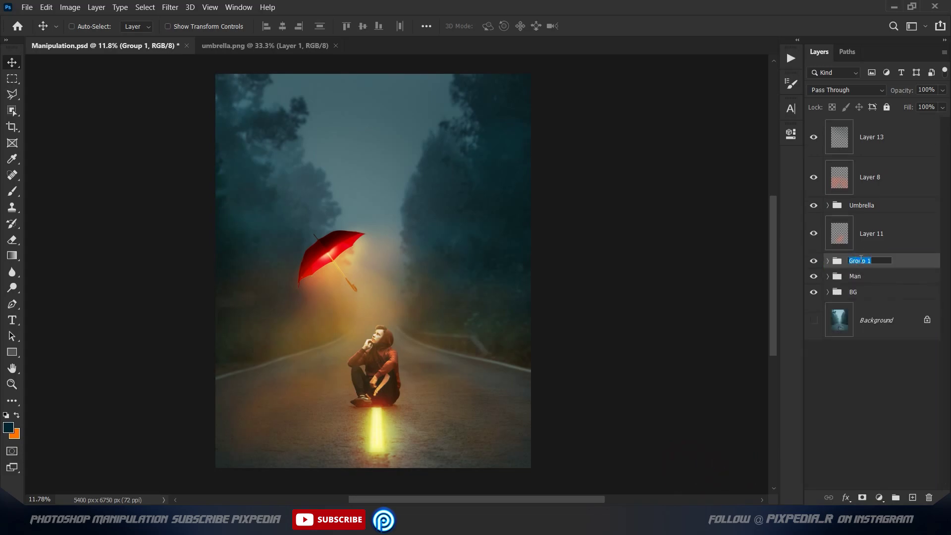
pyautogui.write('Light')
pyautogui.write('Line')
pyautogui.press('Return')
pyautogui.click(813, 261)
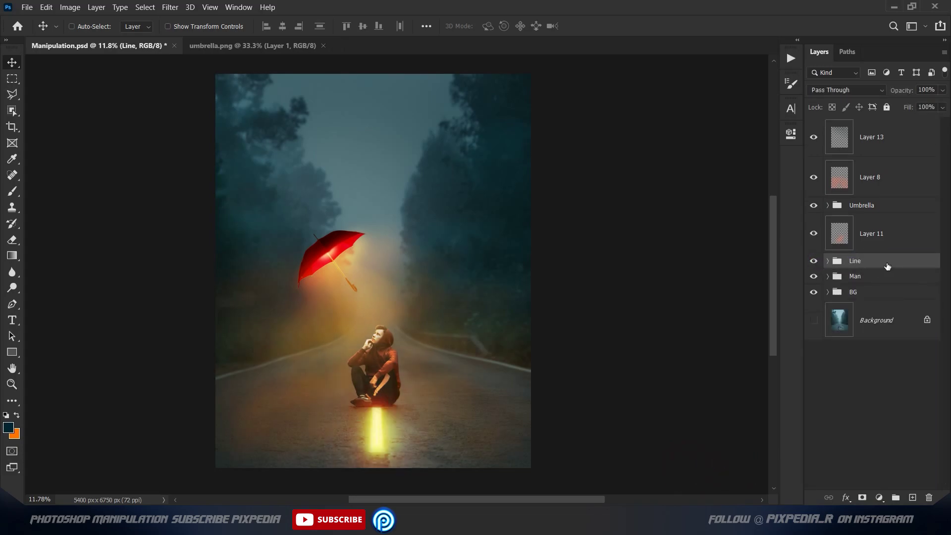
pyautogui.moveTo(944, 112); pyautogui.dragTo(932, 127)
pyautogui.scroll(-3, 402, 343)
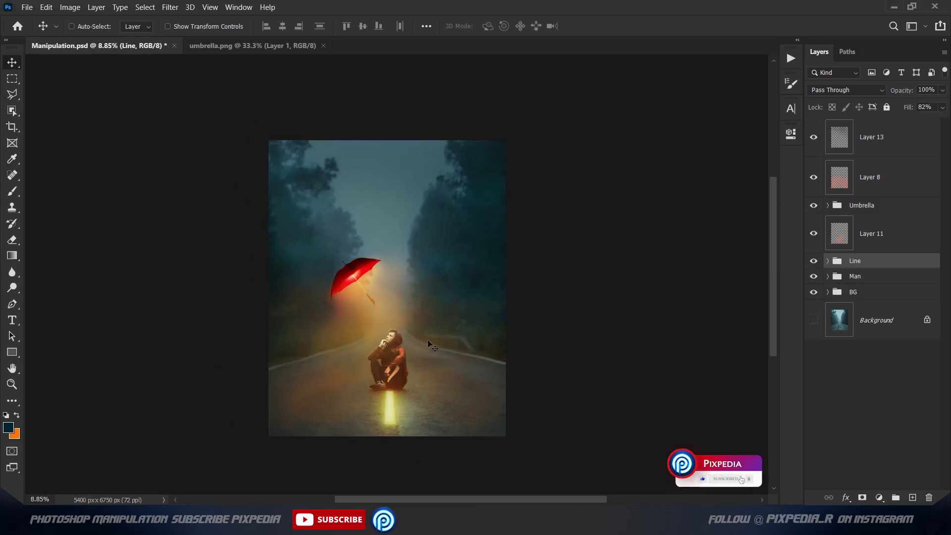
pyautogui.scroll(2, 402, 343)
pyautogui.scroll(1, 401, 344)
pyautogui.hotkey('ctrl', 's')
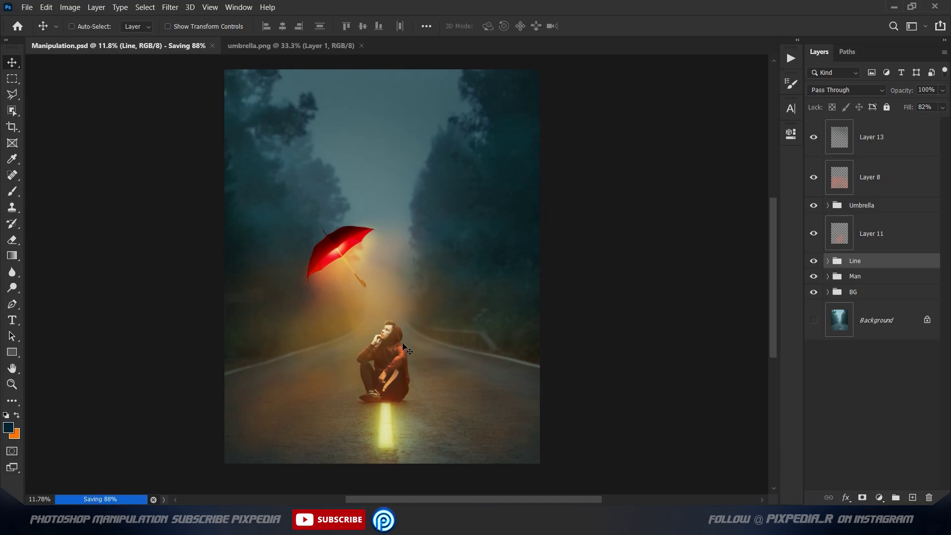
pyautogui.click(891, 144)
pyautogui.hotkey('ctrl', '0')
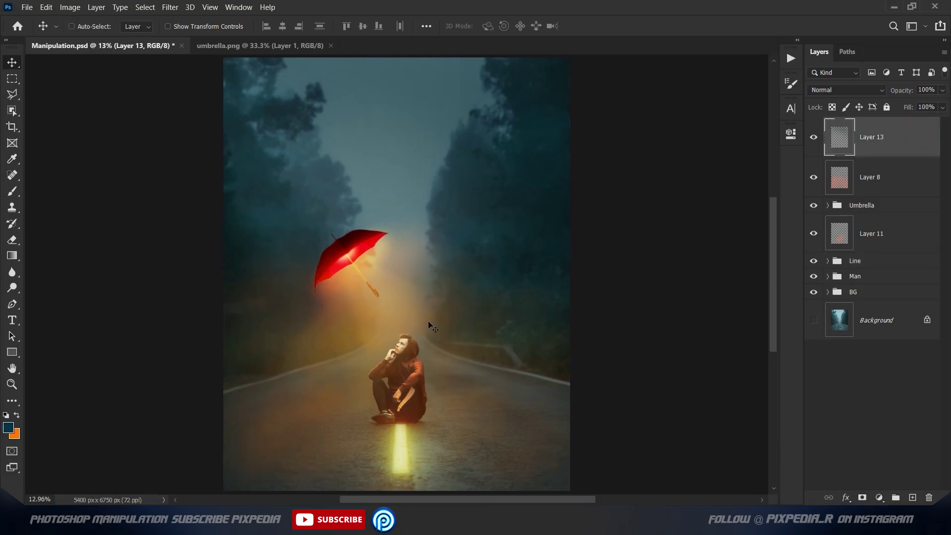
pyautogui.scroll(-1, 429, 324)
# Step: Review layer visibility and group contents, then add new Layer 14 above Layer 11
pyautogui.click(814, 139)
pyautogui.click(813, 139)
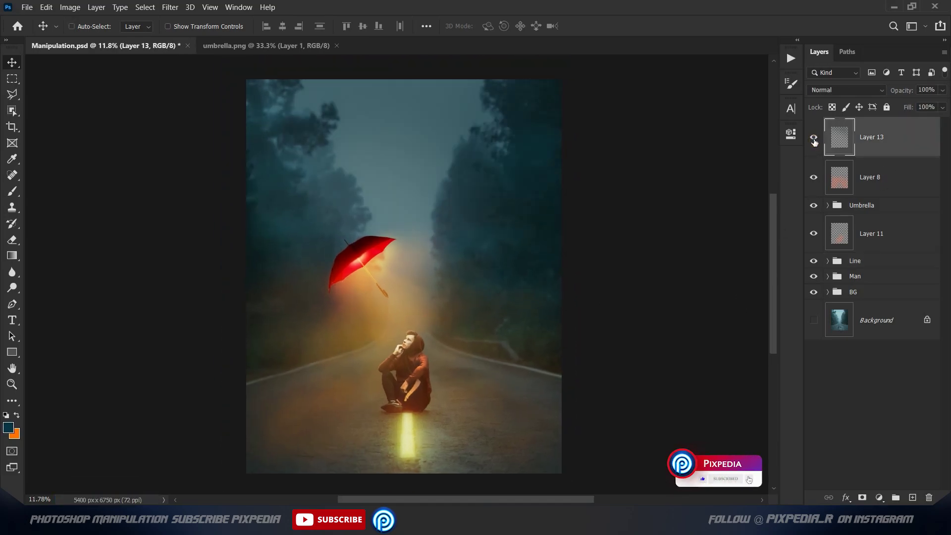
pyautogui.click(813, 178)
pyautogui.click(817, 236)
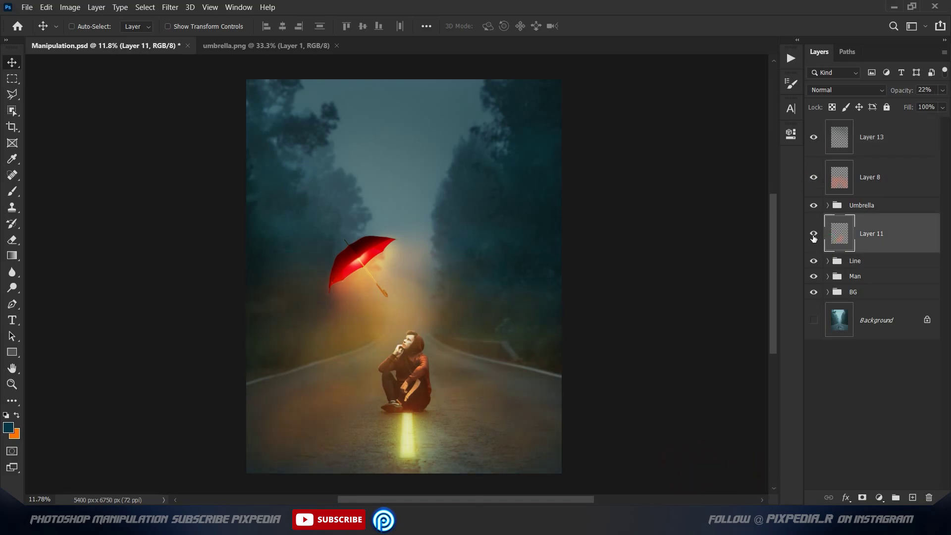
pyautogui.click(826, 261)
pyautogui.click(827, 276)
pyautogui.click(827, 205)
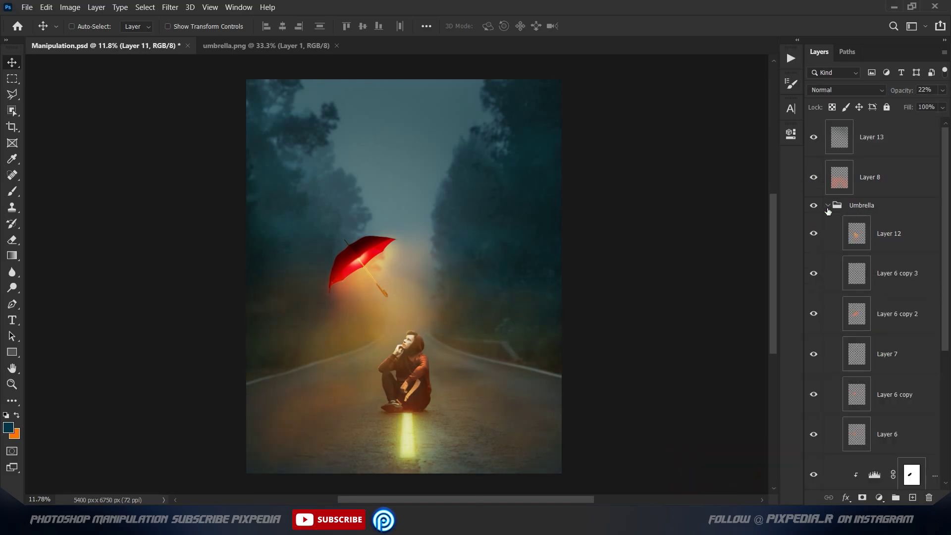
pyautogui.click(827, 206)
pyautogui.click(912, 497)
# Step: Choose a cloud-shaped brush with a light orange foreground colour
pyautogui.press('b')
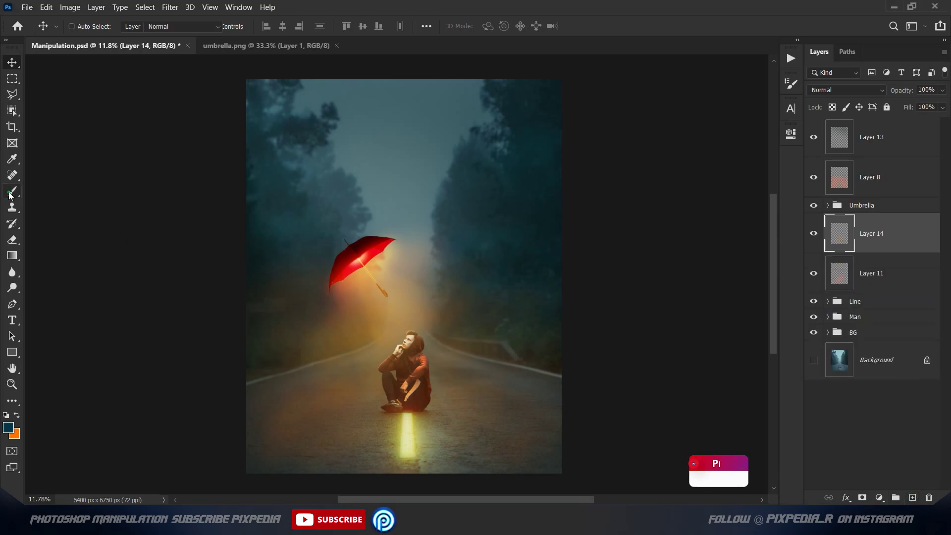
pyautogui.rightClick(365, 242)
pyautogui.click(505, 381)
pyautogui.press('Return')
pyautogui.click(8, 427)
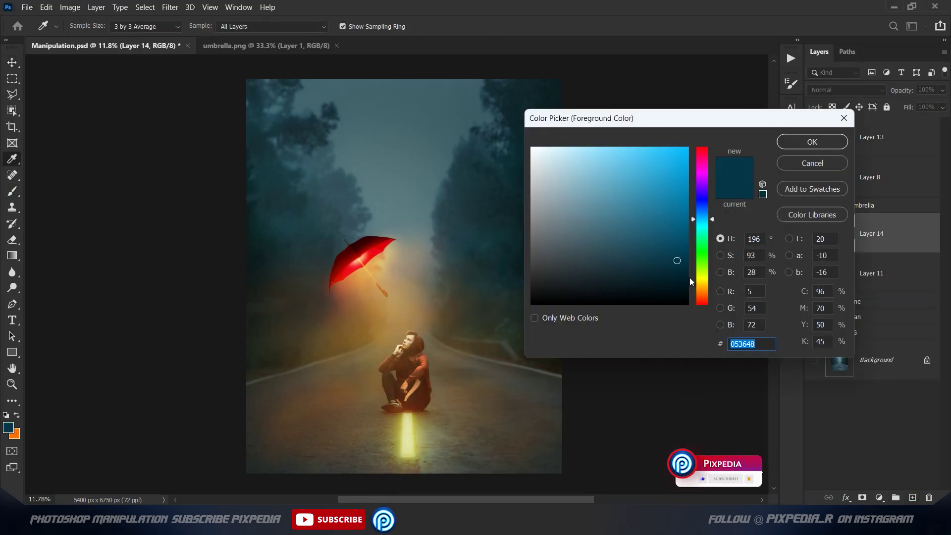
pyautogui.click(704, 286)
pyautogui.click(629, 149)
pyautogui.press('Return')
# Step: Move Layer 14 below the Man group, then reselect Layer 13
pyautogui.scroll(5, 423, 372)
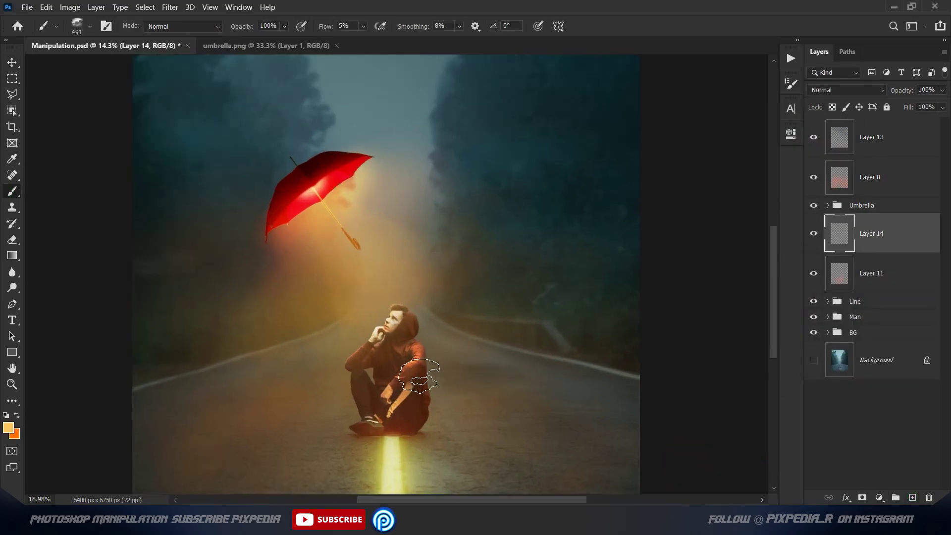
pyautogui.scroll(2, 403, 324)
pyautogui.scroll(1, 399, 343)
pyautogui.moveTo(871, 234); pyautogui.dragTo(872, 324)
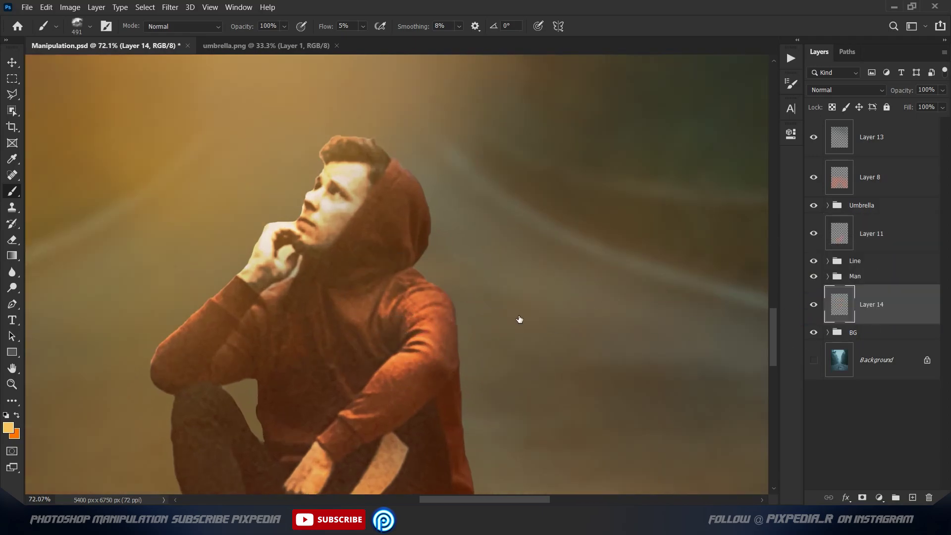
pyautogui.scroll(-3, 425, 316)
pyautogui.hscroll(-3, 424, 316)
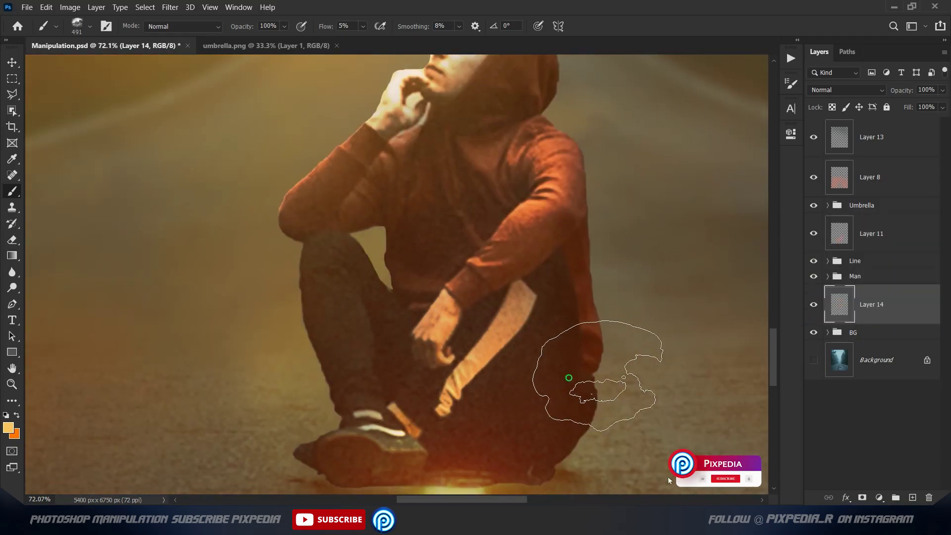
pyautogui.scroll(-5, 453, 348)
pyautogui.press('v')
pyautogui.scroll(-2, 443, 270)
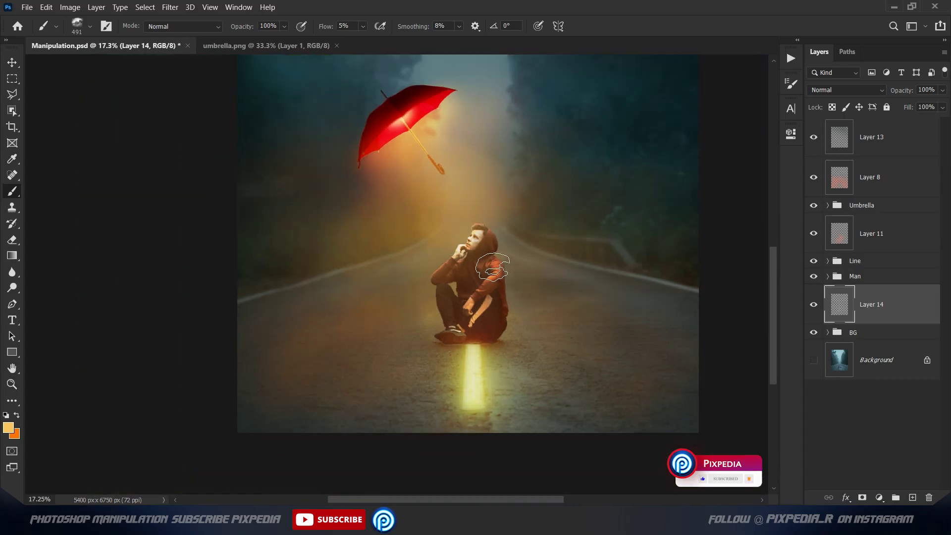
pyautogui.scroll(-2, 442, 270)
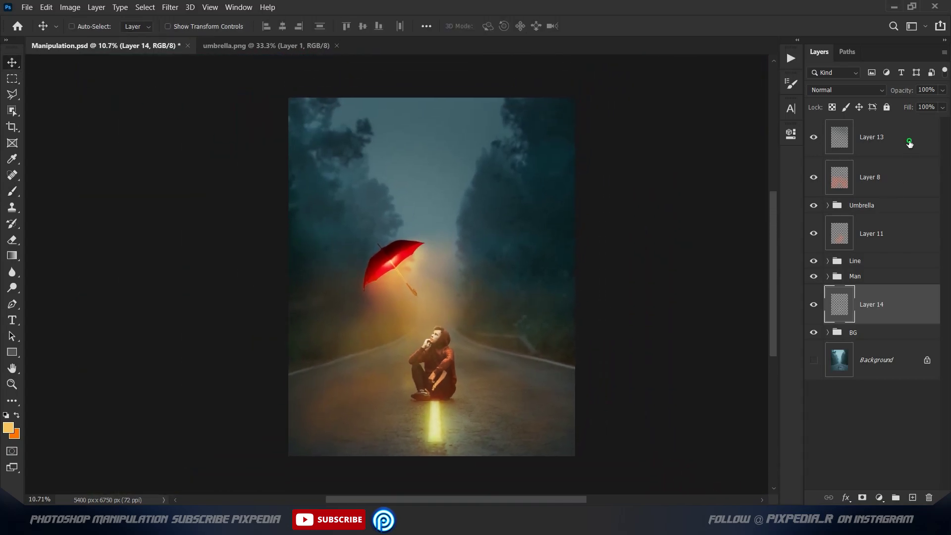
pyautogui.click(910, 144)
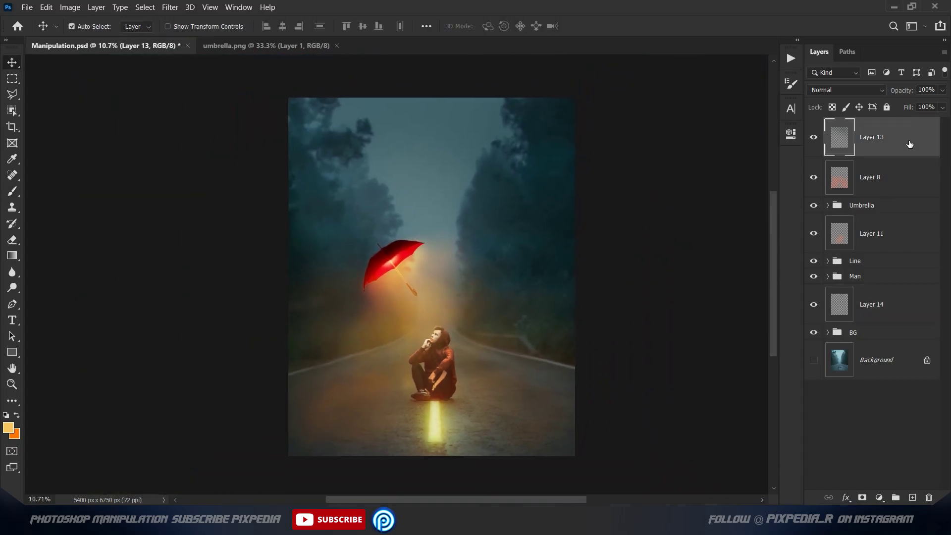
# Step: Stamp visible layers into a new top layer and grade it in Camera Raw, lowering exposure to -0.35
pyautogui.hotkey('ctrl', 'shift', 'alt', 'e')
pyautogui.click(170, 7)
pyautogui.click(191, 71)
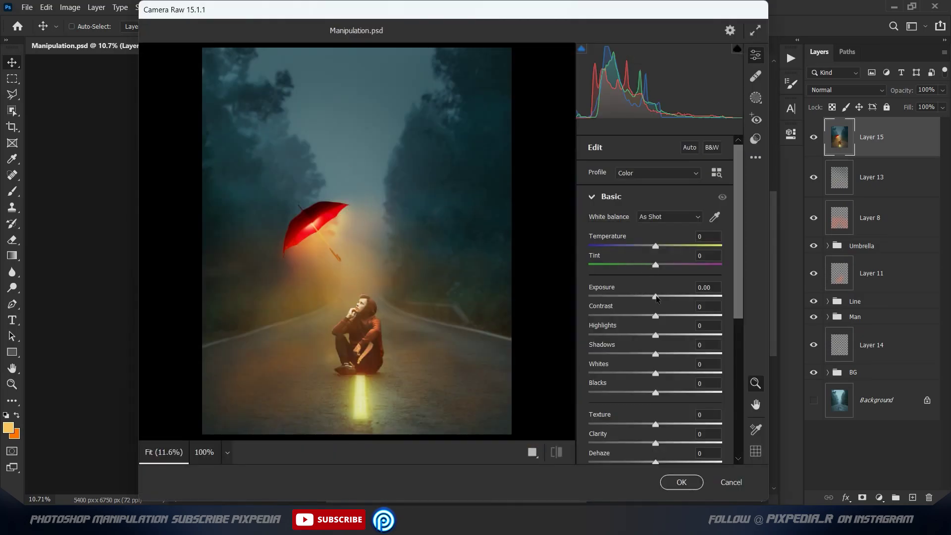
pyautogui.moveTo(657, 297); pyautogui.dragTo(661, 337)
pyautogui.scroll(-3, 654, 342)
pyautogui.moveTo(655, 280)
pyautogui.mouseDown()
pyautogui.moveTo(668, 299)
pyautogui.moveTo(652, 320)
pyautogui.mouseUp()
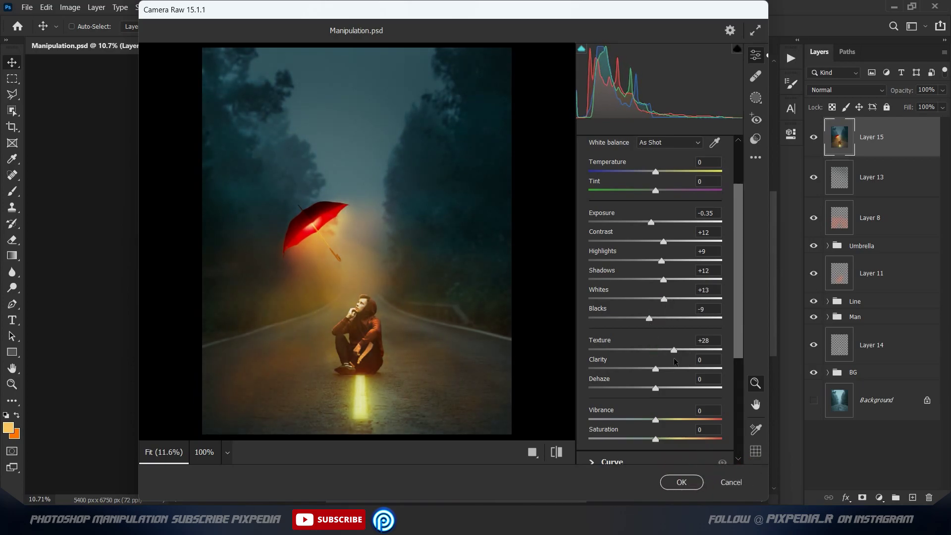
pyautogui.moveTo(655, 368); pyautogui.dragTo(658, 368)
pyautogui.moveTo(738, 354); pyautogui.dragTo(738, 412)
# Step: Add a dark, tighter and rounder vignette in Camera Raw Effects
pyautogui.click(592, 429)
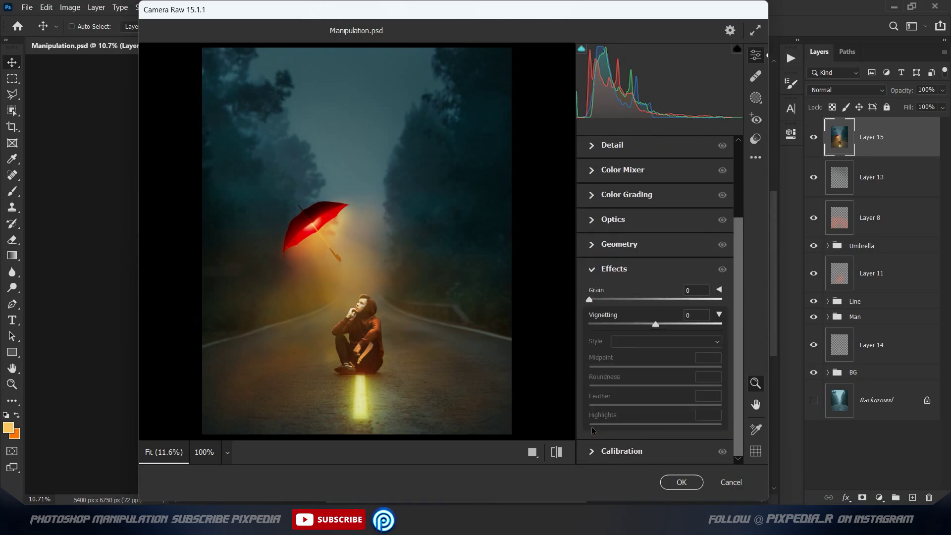
pyautogui.moveTo(657, 326); pyautogui.dragTo(645, 327)
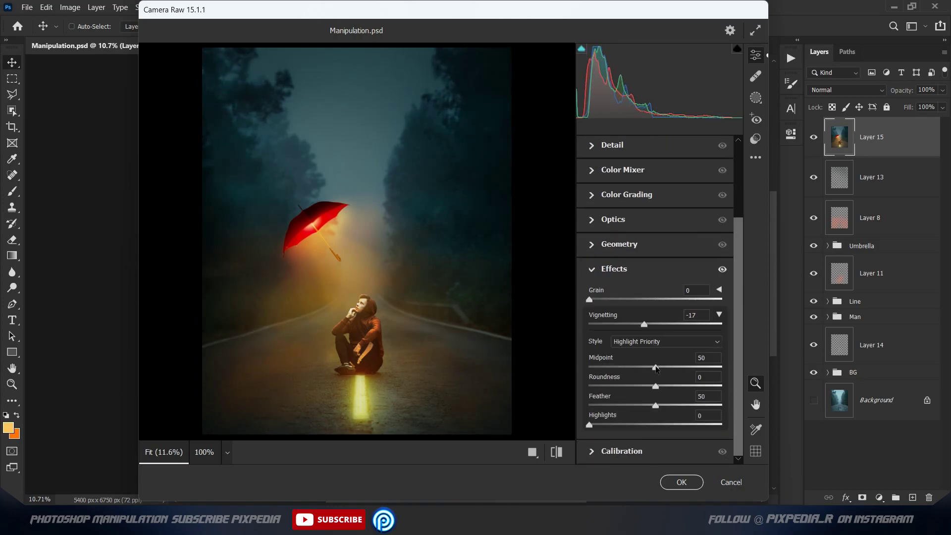
pyautogui.moveTo(655, 367)
pyautogui.mouseDown()
pyautogui.moveTo(628, 367)
pyautogui.moveTo(677, 387)
pyautogui.mouseUp()
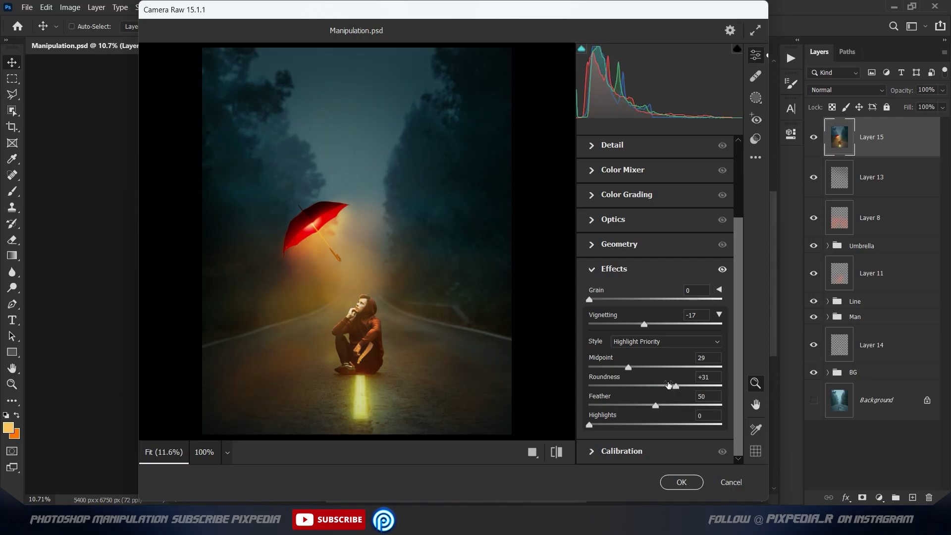
pyautogui.click(593, 271)
# Step: Raise Calibration blue primary saturation to +24 and green primary to +18
pyautogui.click(593, 395)
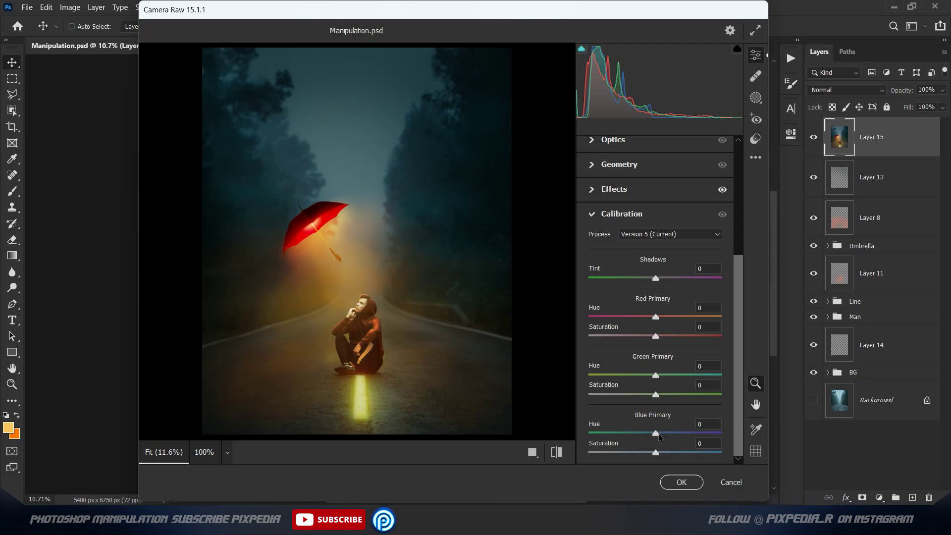
pyautogui.moveTo(655, 453); pyautogui.dragTo(672, 453)
pyautogui.moveTo(656, 395); pyautogui.dragTo(668, 395)
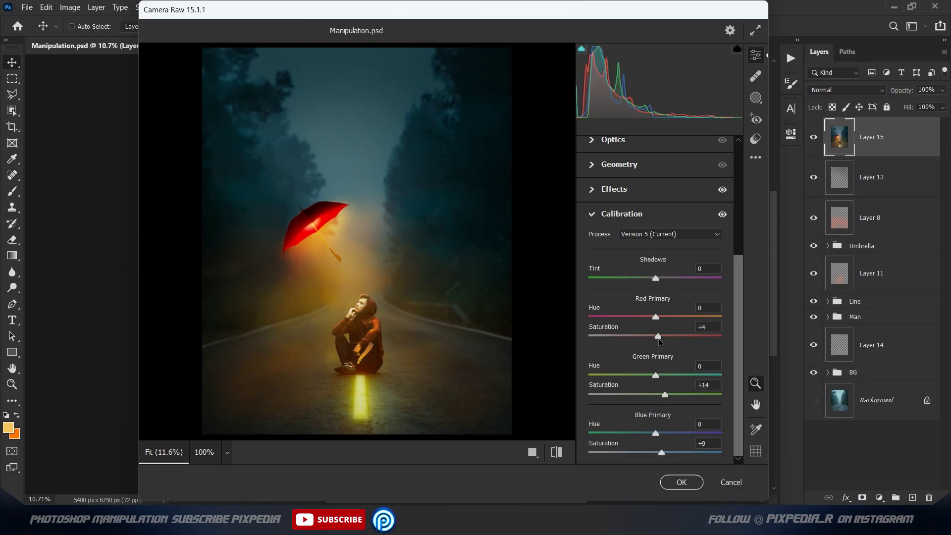
# Step: In Color Mixer, lower green saturation, brighten yellow luminance and darken blue luminance
pyautogui.click(593, 214)
pyautogui.click(592, 276)
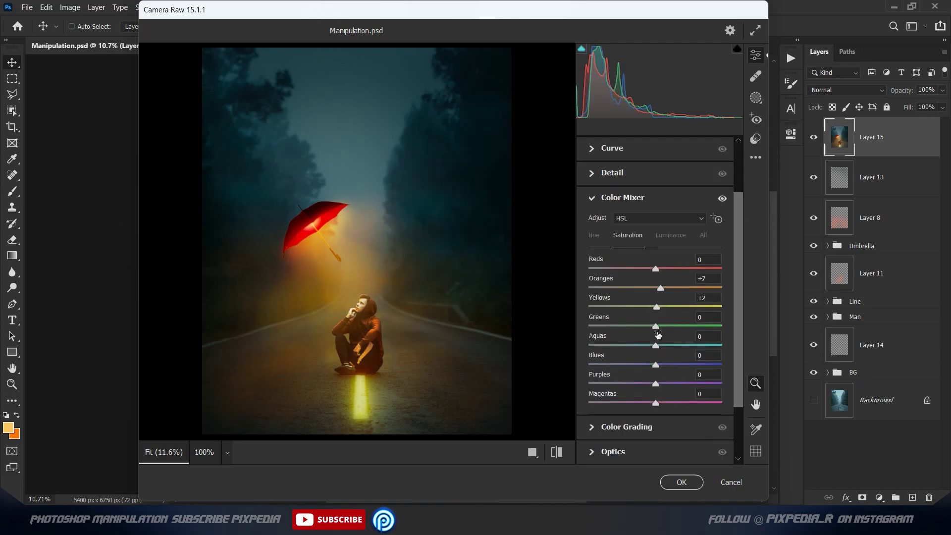
pyautogui.moveTo(682, 329)
pyautogui.mouseDown()
pyautogui.moveTo(662, 329)
pyautogui.moveTo(655, 349)
pyautogui.mouseUp()
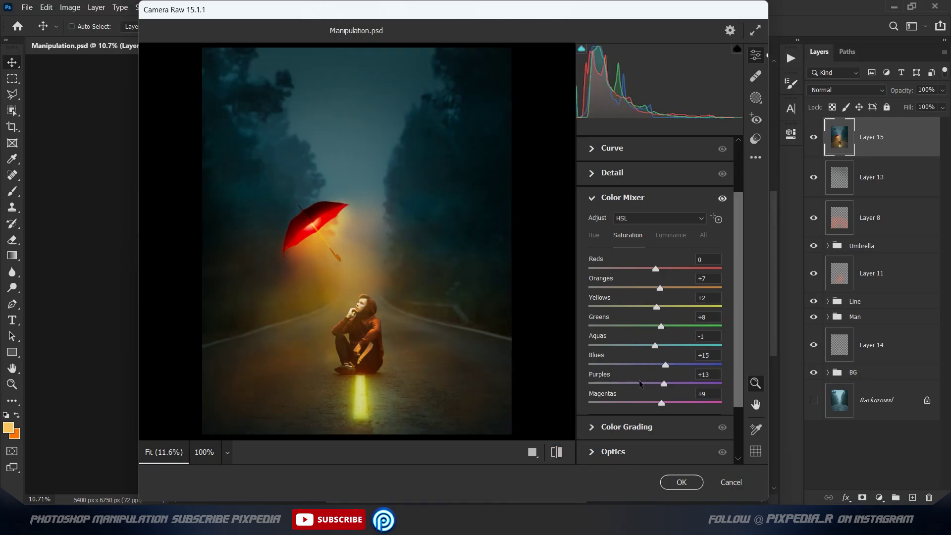
pyautogui.click(669, 236)
pyautogui.moveTo(656, 307); pyautogui.dragTo(665, 307)
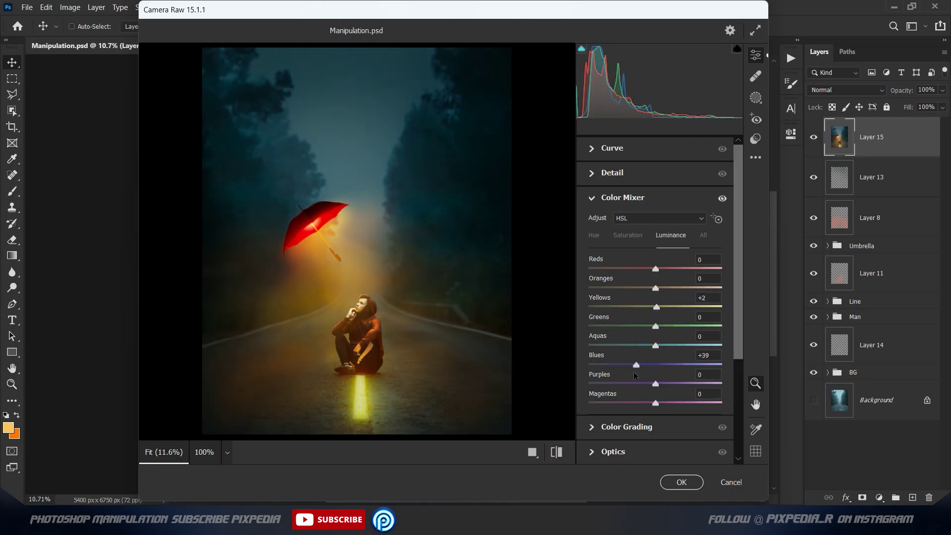
pyautogui.moveTo(634, 372); pyautogui.dragTo(649, 371)
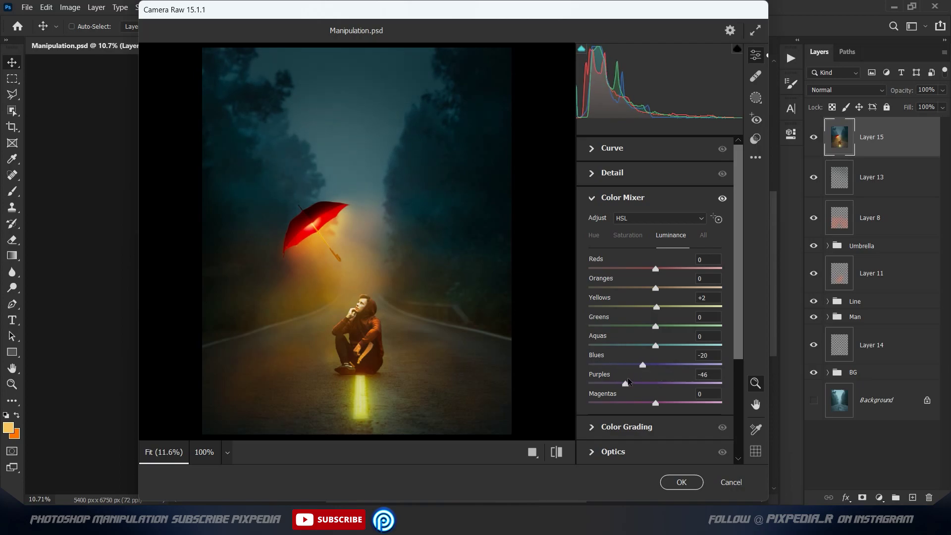
# Step: Shift the blue hue slightly, then compare the grade with the original before/after view
pyautogui.click(594, 235)
pyautogui.moveTo(656, 365); pyautogui.dragTo(660, 367)
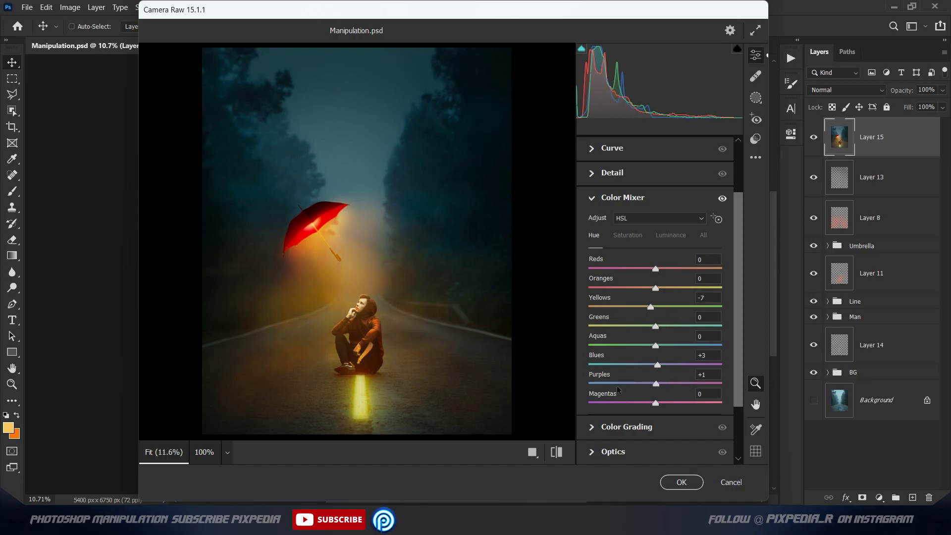
pyautogui.click(592, 197)
pyautogui.click(557, 452)
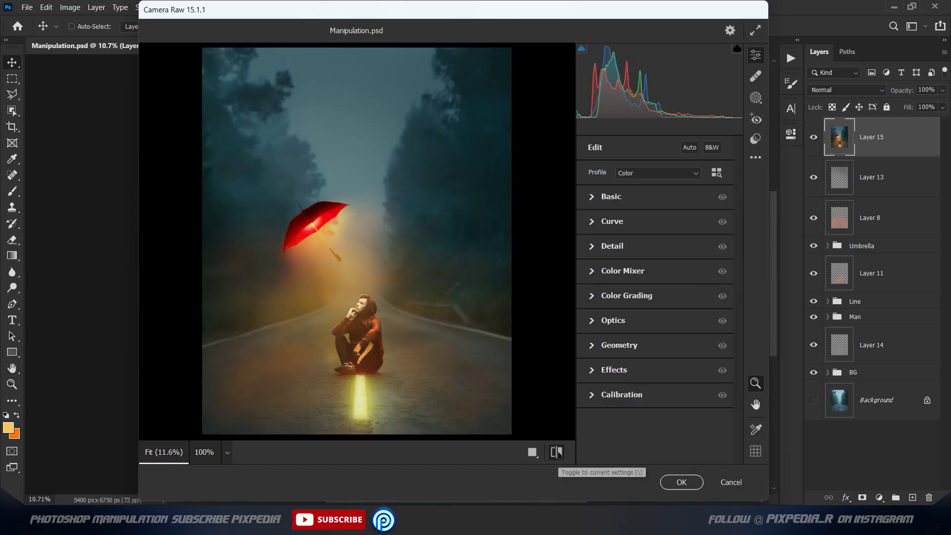
# Step: Apply the Camera Raw grade and select the graded Layer 15
pyautogui.click(679, 483)
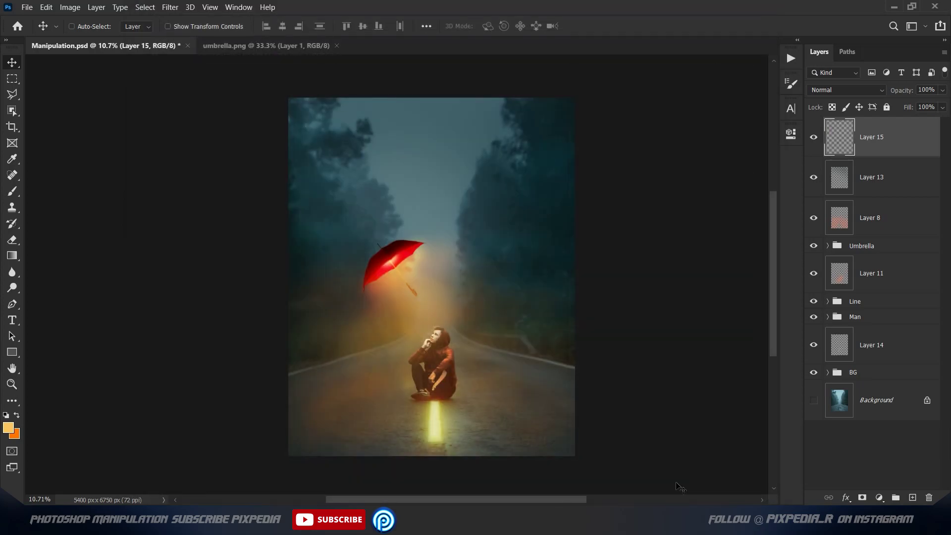
pyautogui.scroll(2, 461, 351)
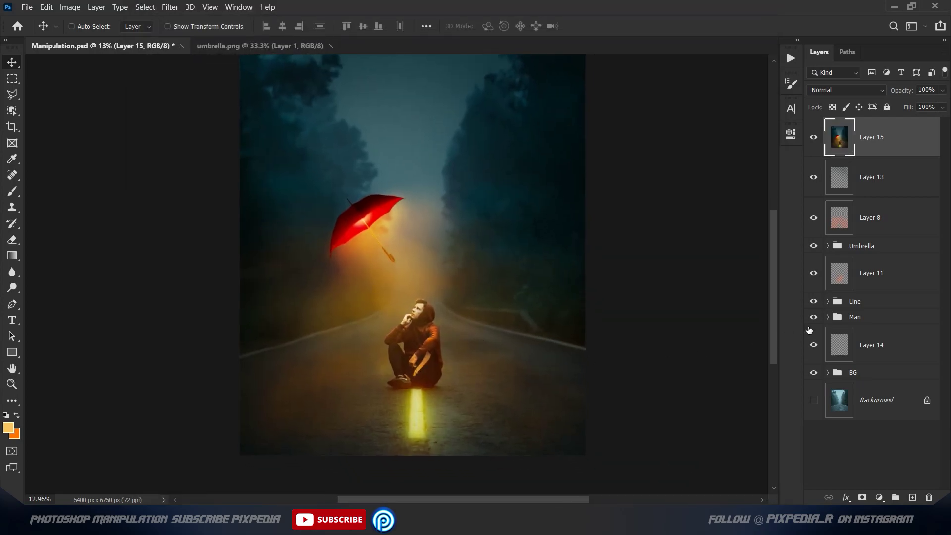
pyautogui.click(831, 302)
pyautogui.click(881, 141)
# Step: Add a Hue/Saturation adjustment layer with hue shifted to -21 toward red-orange
pyautogui.click(879, 497)
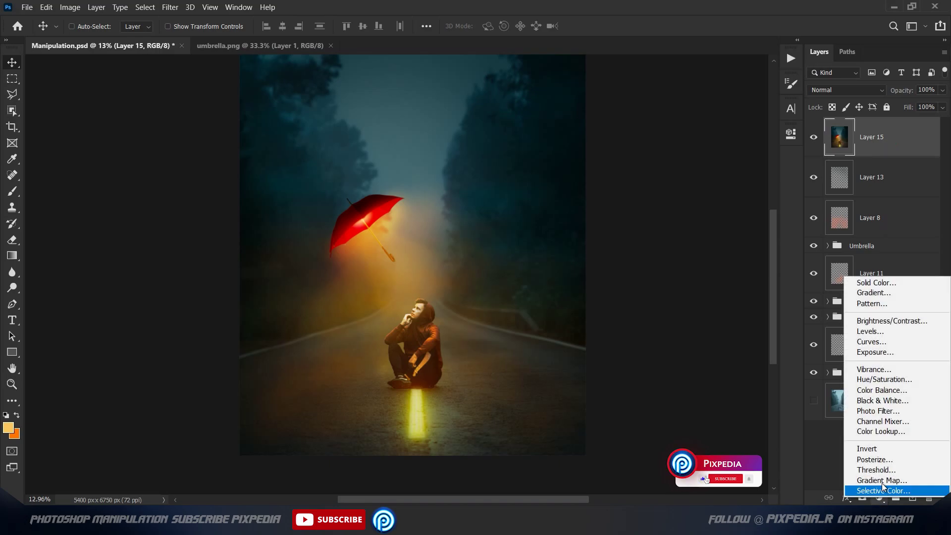
pyautogui.click(880, 379)
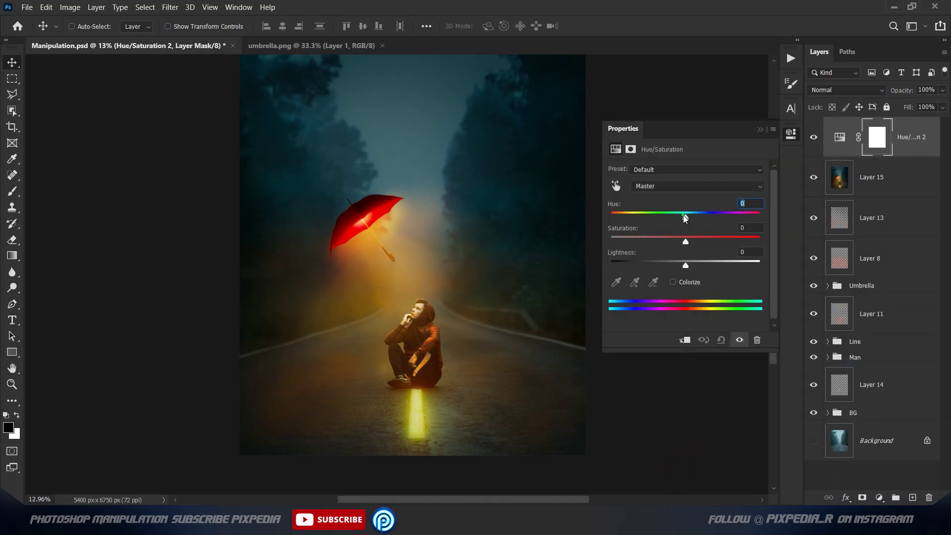
pyautogui.moveTo(685, 217); pyautogui.dragTo(670, 217)
pyautogui.click(848, 147)
# Step: Invert the Hue/Saturation mask and paint white over the glowing road line to reveal it
pyautogui.hotkey('ctrl', 'i')
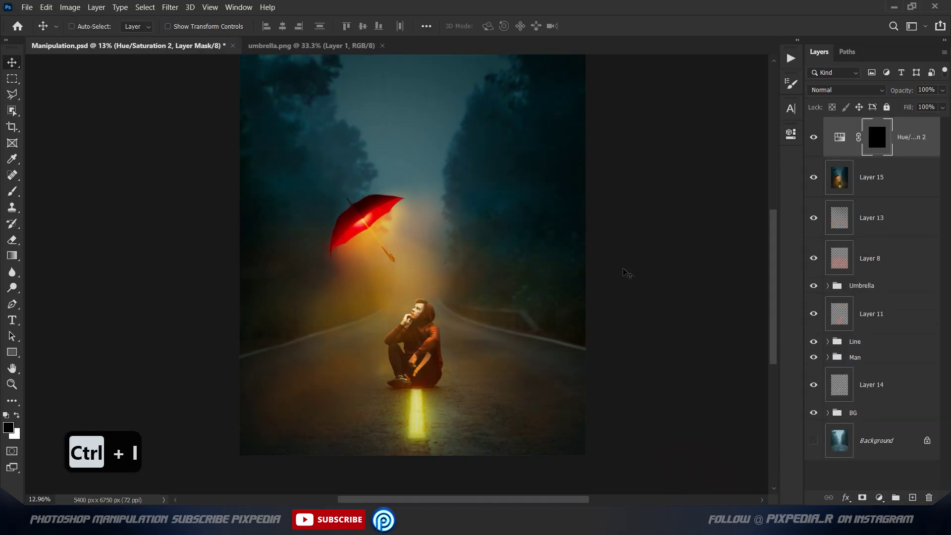
pyautogui.press('b')
pyautogui.scroll(5, 415, 429)
pyautogui.moveTo(432, 439)
pyautogui.mouseDown()
pyautogui.moveTo(414, 350)
pyautogui.moveTo(421, 436)
pyautogui.mouseUp()
# Step: Return to the Move tool and expand the Umbrella group's layers
pyautogui.press('v')
pyautogui.scroll(-5, 436, 327)
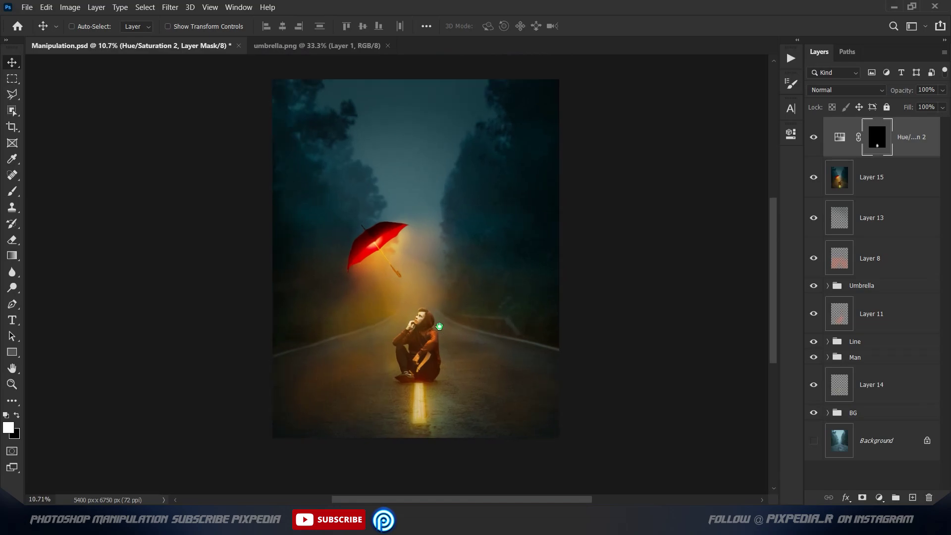
pyautogui.click(827, 287)
pyautogui.scroll(-4, 823, 322)
pyautogui.scroll(-1, 816, 356)
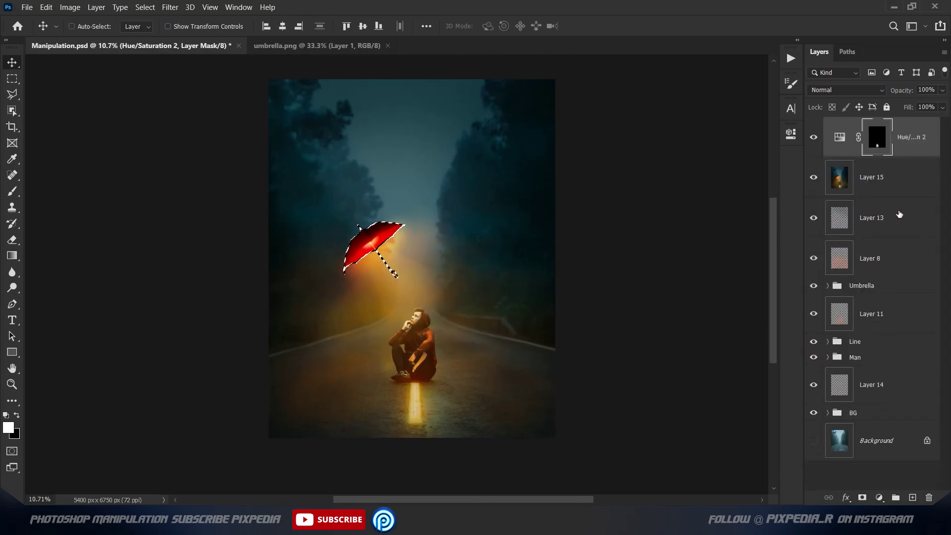
# Step: Set the foreground colour to light blue and zoom in on the umbrella with the brush ready
pyautogui.click(8, 428)
pyautogui.click(555, 158)
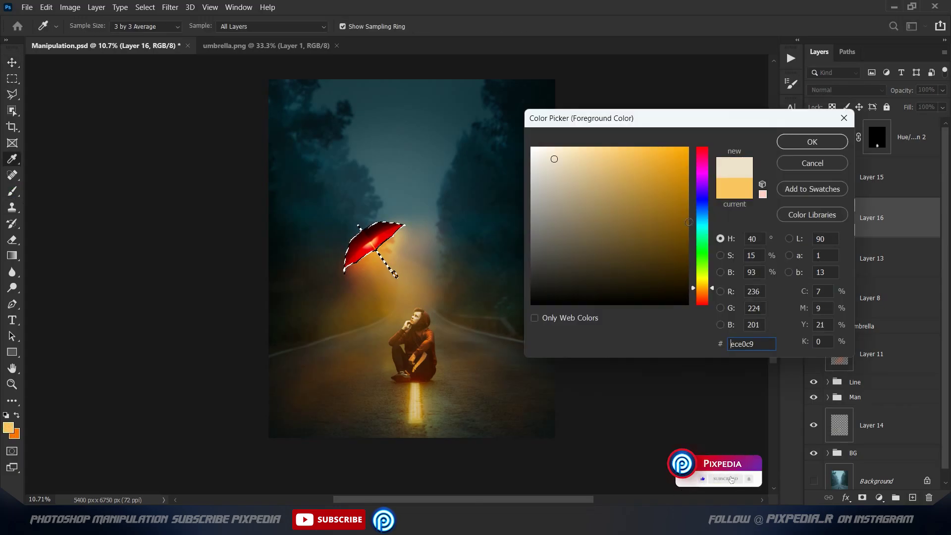
pyautogui.click(702, 219)
pyautogui.click(616, 147)
pyautogui.press('Return')
pyautogui.press('b')
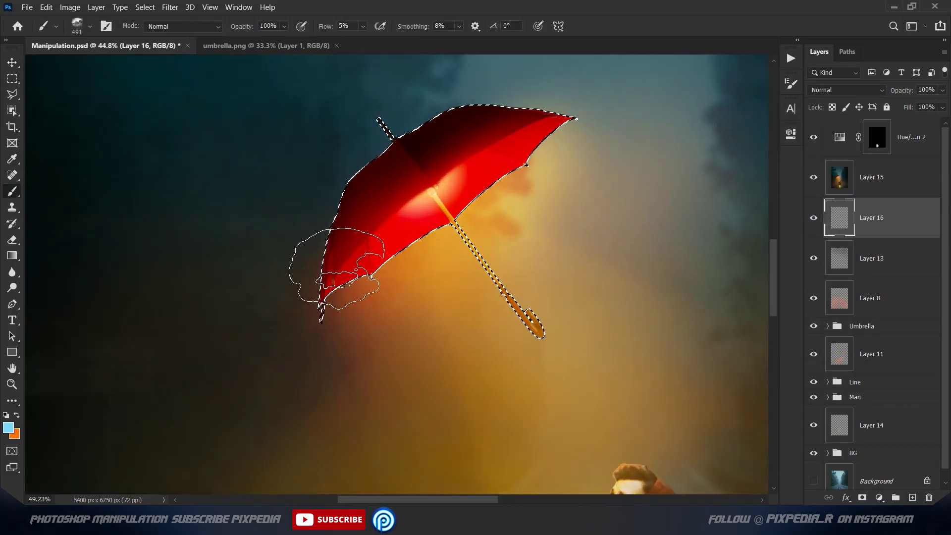
pyautogui.scroll(8, 351, 260)
pyautogui.scroll(1, 321, 223)
pyautogui.hotkey('shift', '1')
pyautogui.hotkey('shift', '9')
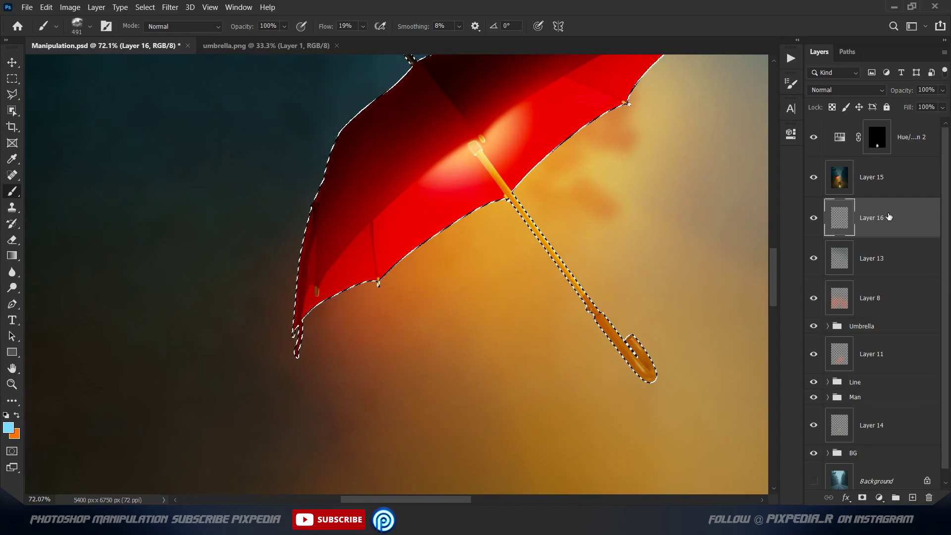
# Step: Undo stray paint on Layer 16 and invert the umbrella selection to its outside
pyautogui.moveTo(885, 215); pyautogui.dragTo(879, 159)
pyautogui.click(328, 229)
pyautogui.hotkey('ctrl', 'z')
pyautogui.hotkey('ctrl', 'shift', 'i')
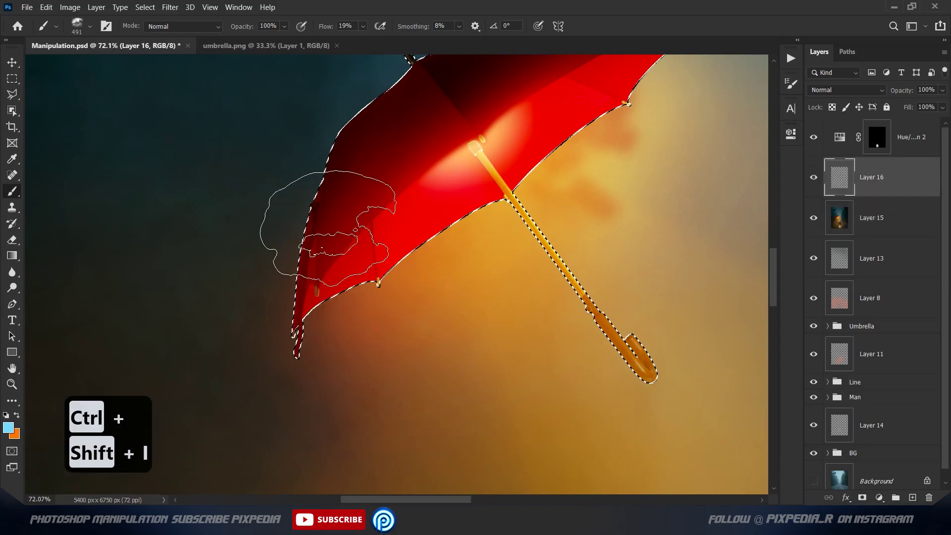
# Step: Resize the brush at low flow, paint a light-blue glow around the umbrella rim, then deselect
pyautogui.press('[')
pyautogui.press('[')
pyautogui.press('[')
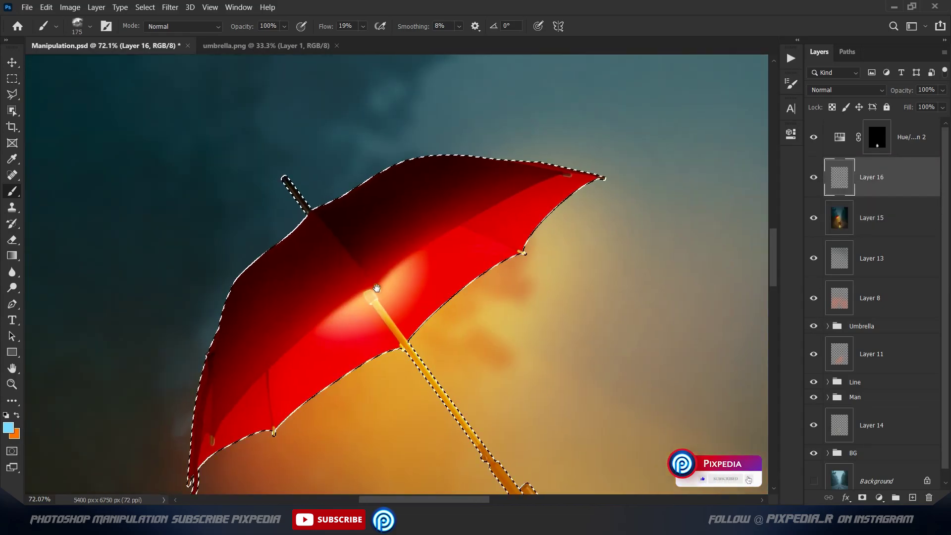
pyautogui.scroll(3, 307, 272)
pyautogui.hscroll(2, 307, 272)
pyautogui.hotkey('shift', '0')
pyautogui.hotkey('shift', '8')
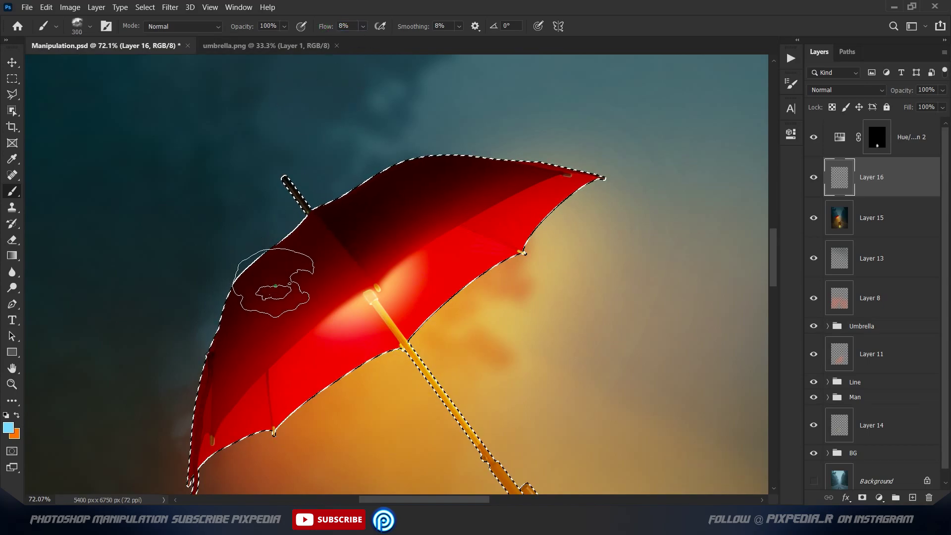
pyautogui.press(']')
pyautogui.press(']')
pyautogui.moveTo(544, 180)
pyautogui.mouseDown()
pyautogui.moveTo(244, 297)
pyautogui.moveTo(455, 318)
pyautogui.moveTo(488, 286)
pyautogui.moveTo(321, 389)
pyautogui.mouseUp()
pyautogui.press('v')
pyautogui.hotkey('ctrl', 'd')
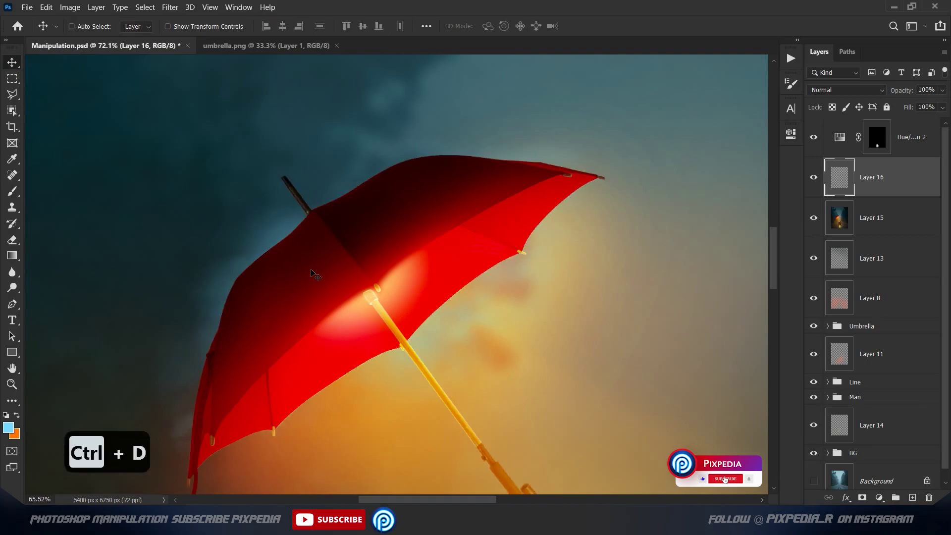
# Step: Open Gaussian Blur to soften the light-blue glow
pyautogui.scroll(-4, 347, 322)
pyautogui.scroll(-3, 333, 340)
pyautogui.click(170, 7)
pyautogui.moveTo(176, 139)
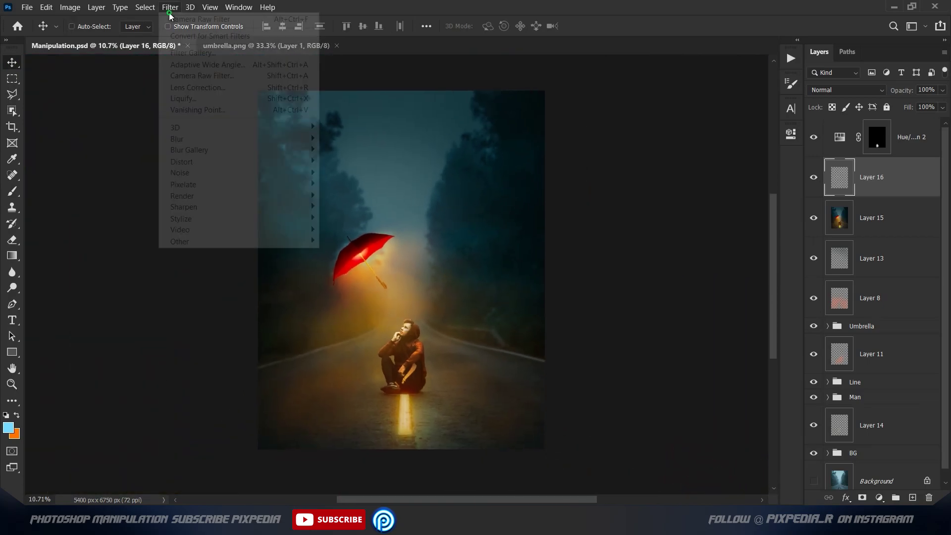
pyautogui.click(339, 186)
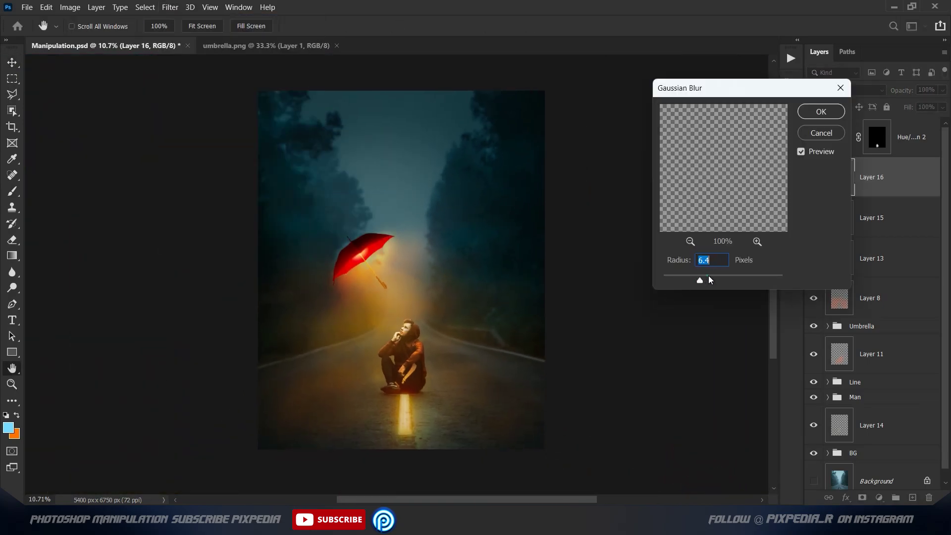
# Step: Apply the glow blur, then add a Levels layer above Hue/Saturation 2 set to the Blue channel
pyautogui.click(830, 113)
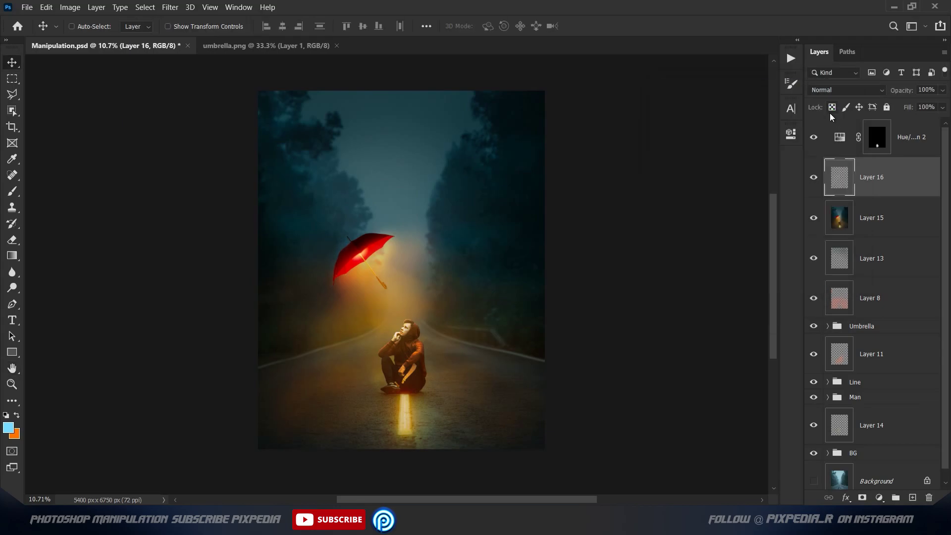
pyautogui.click(841, 146)
pyautogui.click(879, 498)
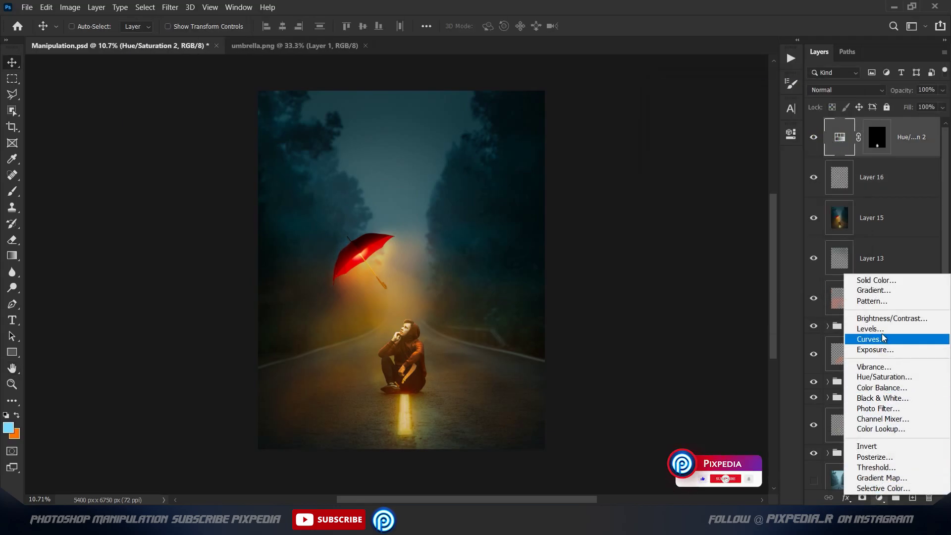
pyautogui.click(872, 336)
pyautogui.click(677, 193)
pyautogui.click(654, 226)
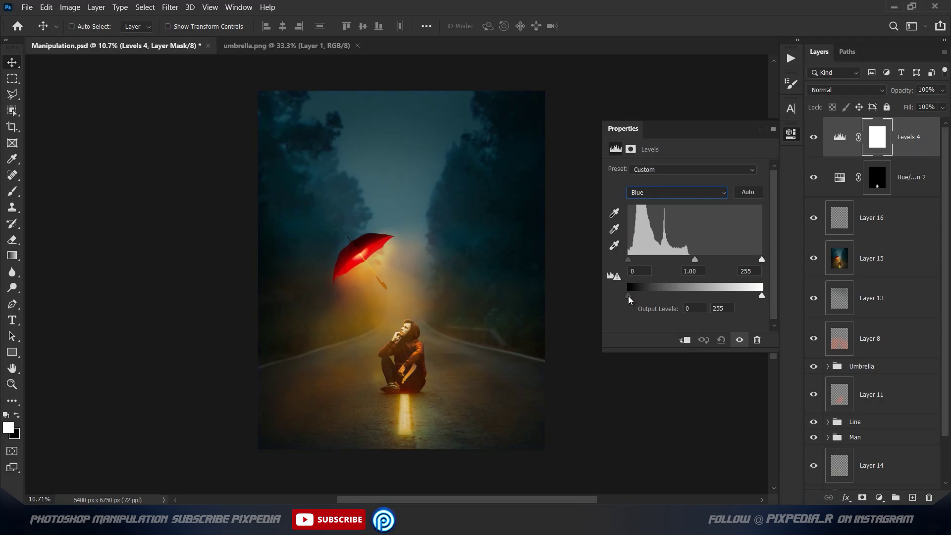
pyautogui.click(759, 130)
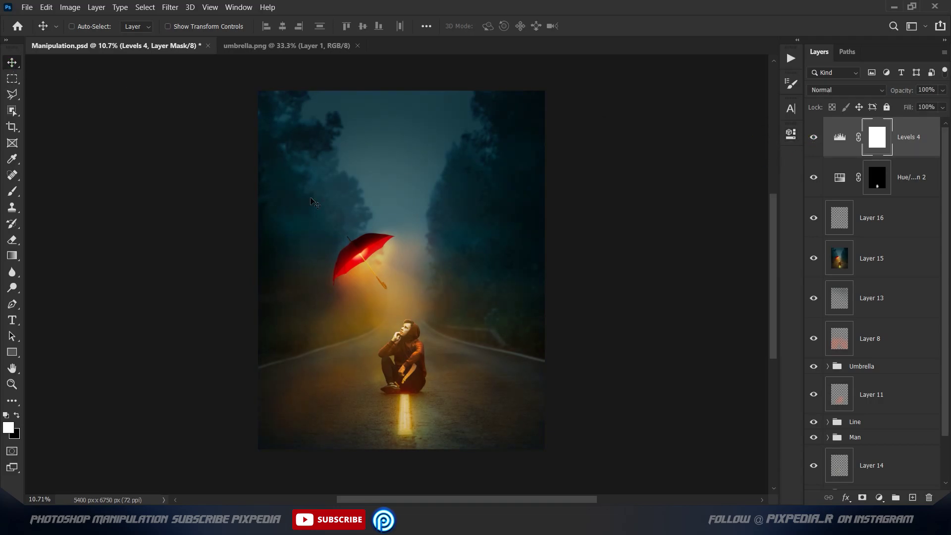
# Step: Create a new 30-wide document with a black (000000) background
pyautogui.hotkey('ctrl', 'n')
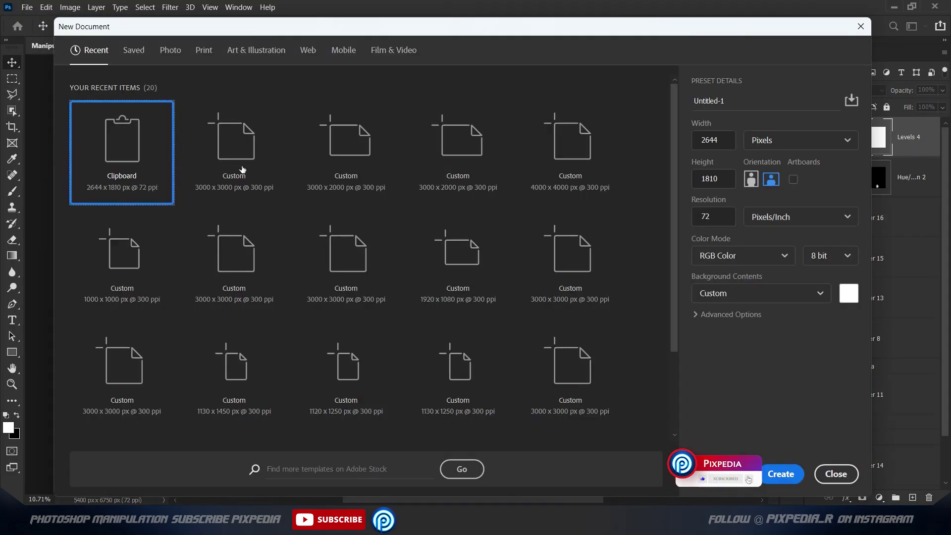
pyautogui.doubleClick(719, 138)
pyautogui.write('3000')
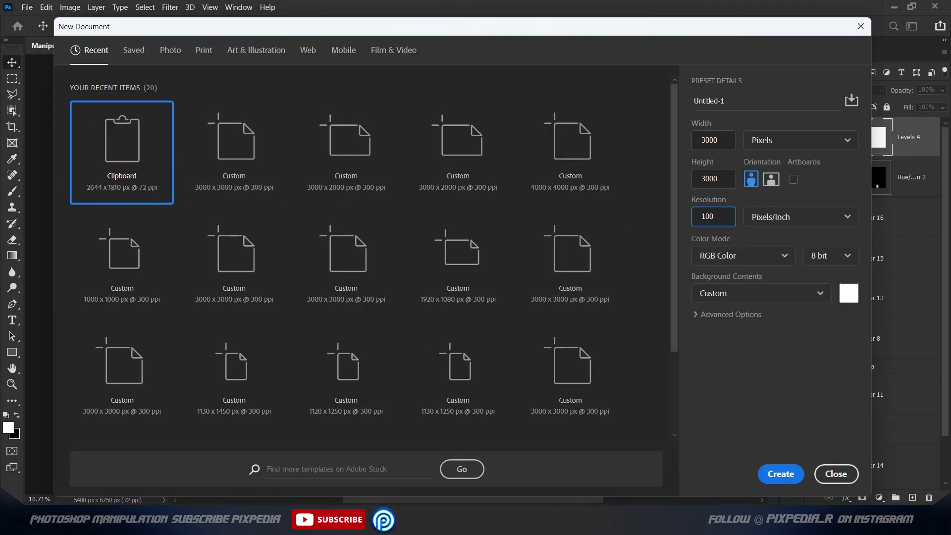
pyautogui.click(848, 293)
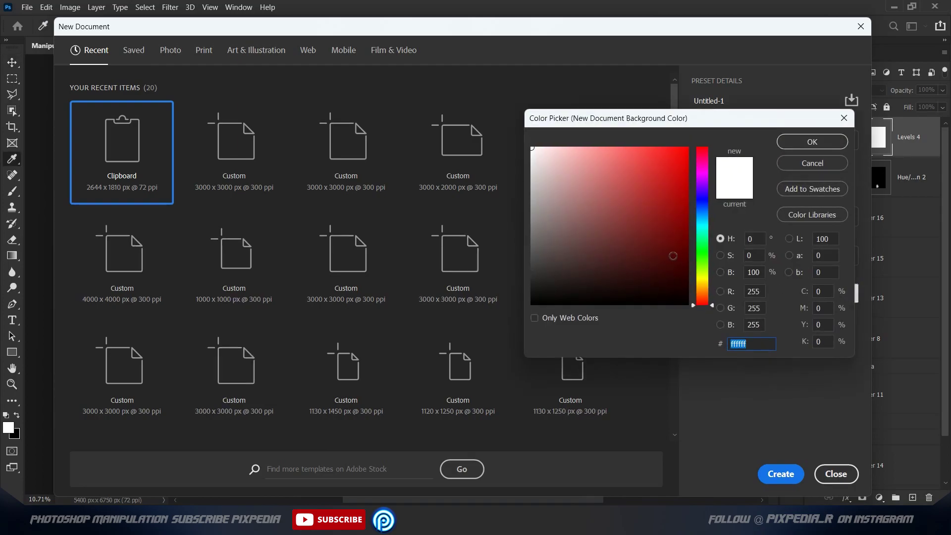
pyautogui.write('000000')
pyautogui.click(812, 142)
pyautogui.click(779, 474)
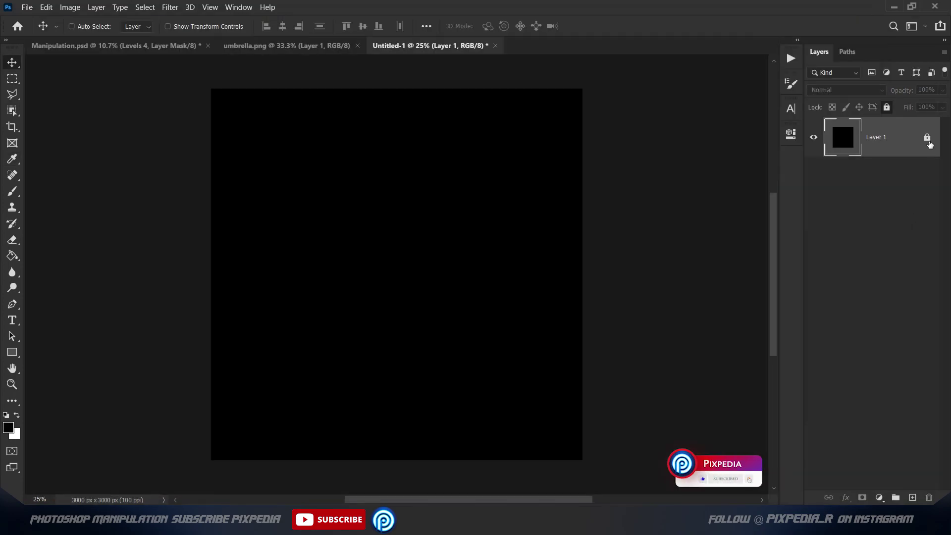
# Step: Add noise to the black canvas and soften it with a slight Gaussian blur
pyautogui.click(170, 6)
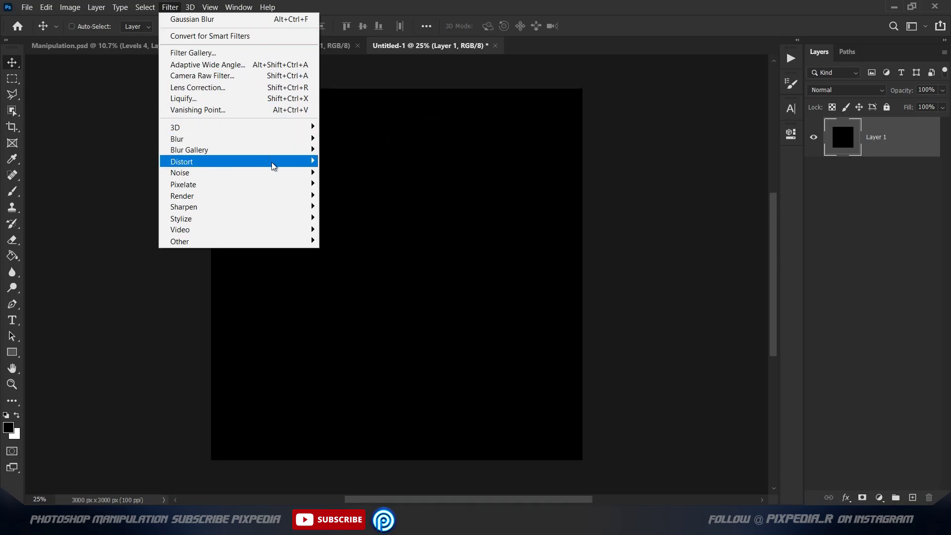
pyautogui.moveTo(180, 172)
pyautogui.click(348, 174)
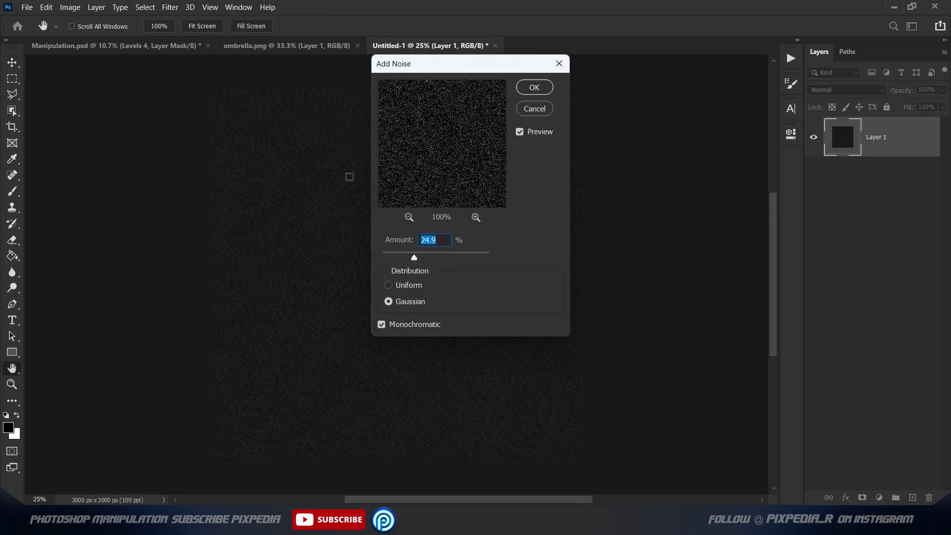
pyautogui.click(534, 88)
pyautogui.click(170, 7)
pyautogui.click(352, 184)
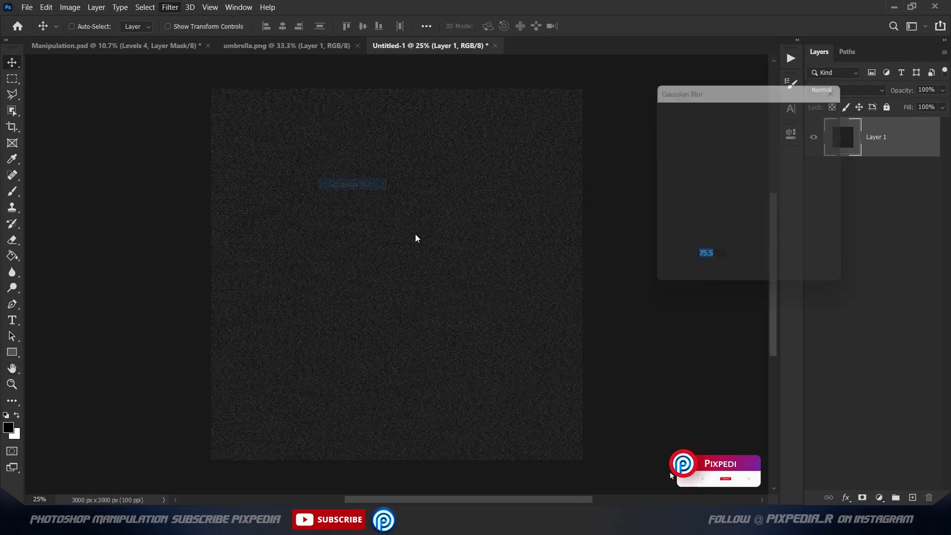
pyautogui.moveTo(676, 278); pyautogui.dragTo(671, 278)
pyautogui.click(820, 112)
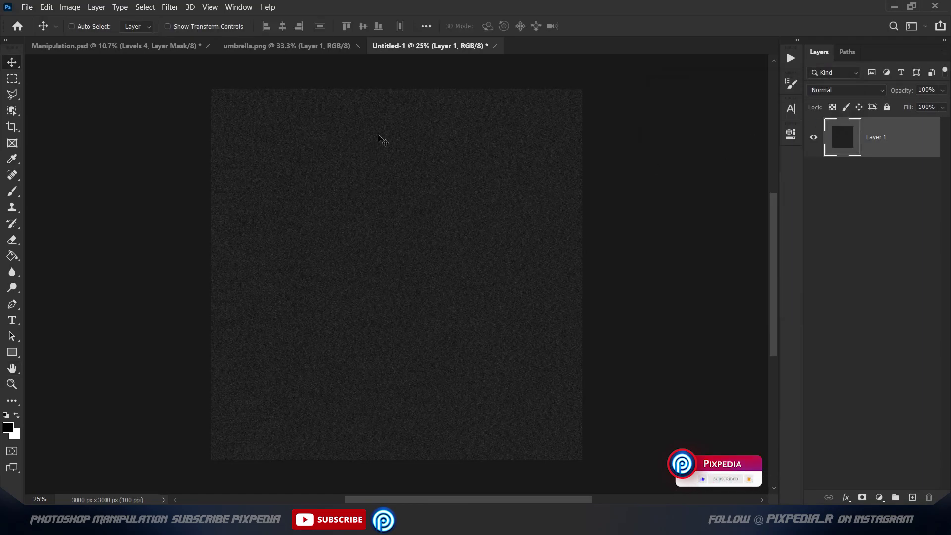
# Step: Use Levels to crush the grain to black, leaving only the brightest specks
pyautogui.click(70, 7)
pyautogui.click(208, 47)
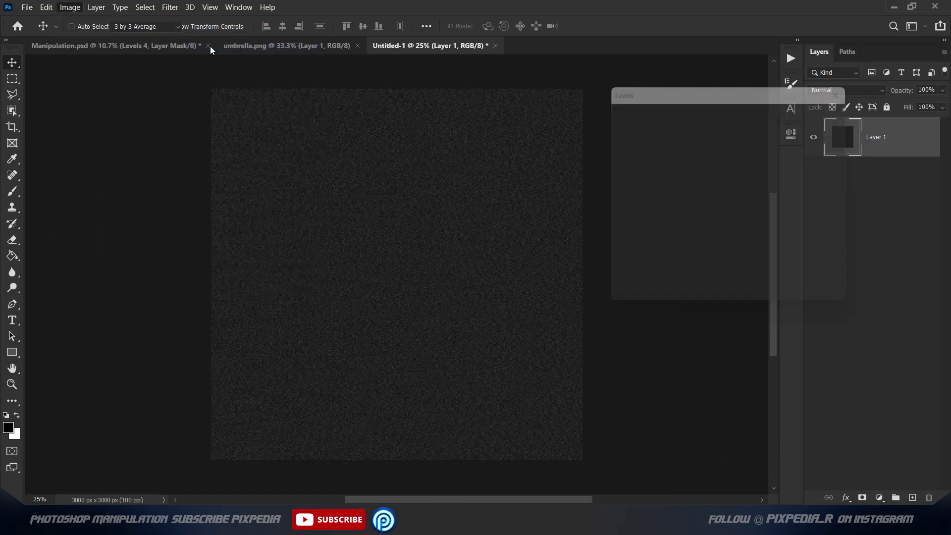
pyautogui.moveTo(621, 226); pyautogui.dragTo(653, 226)
pyautogui.moveTo(776, 225); pyautogui.dragTo(762, 225)
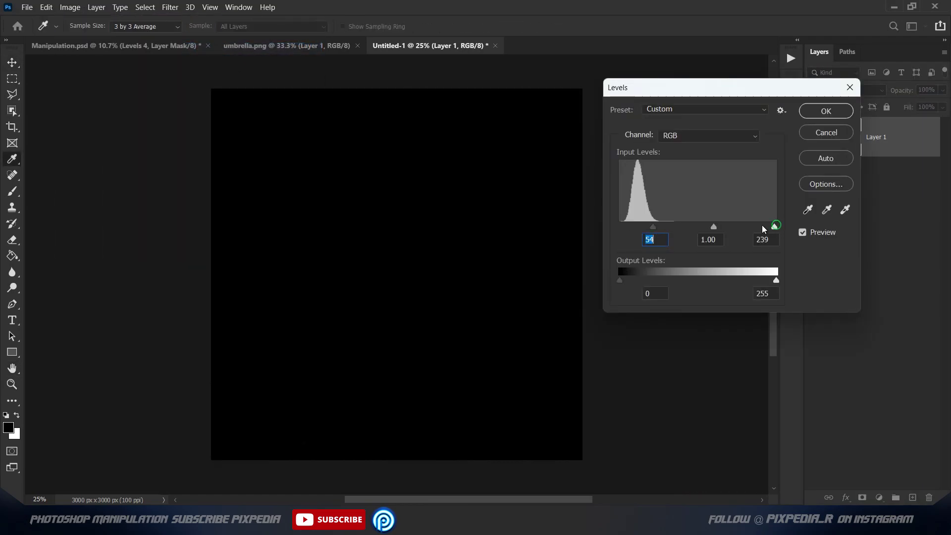
pyautogui.click(820, 120)
# Step: Duplicate and merge the speck layer, then brighten the specks with Levels
pyautogui.hotkey('ctrl', 'j')
pyautogui.hotkey('ctrl', 'e')
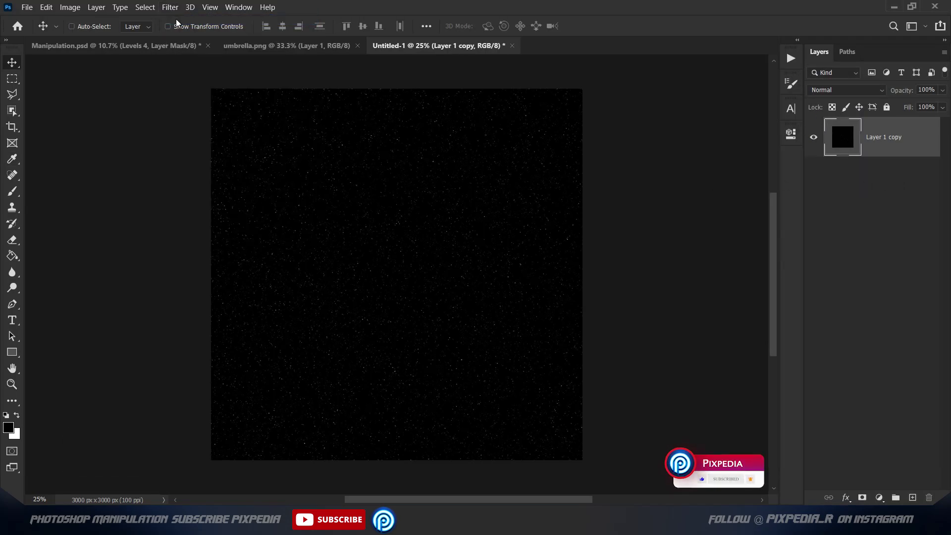
pyautogui.click(69, 7)
pyautogui.moveTo(89, 39)
pyautogui.click(208, 47)
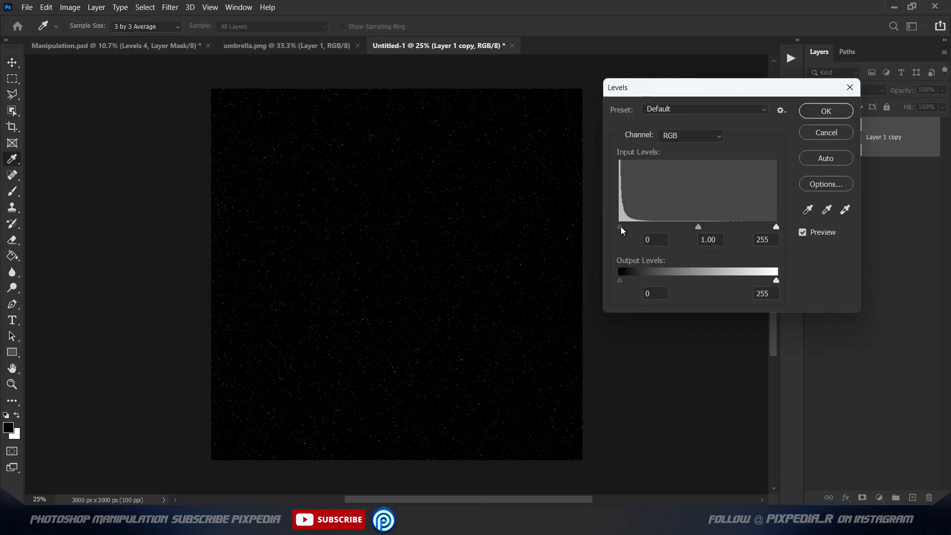
pyautogui.moveTo(699, 229); pyautogui.dragTo(664, 231)
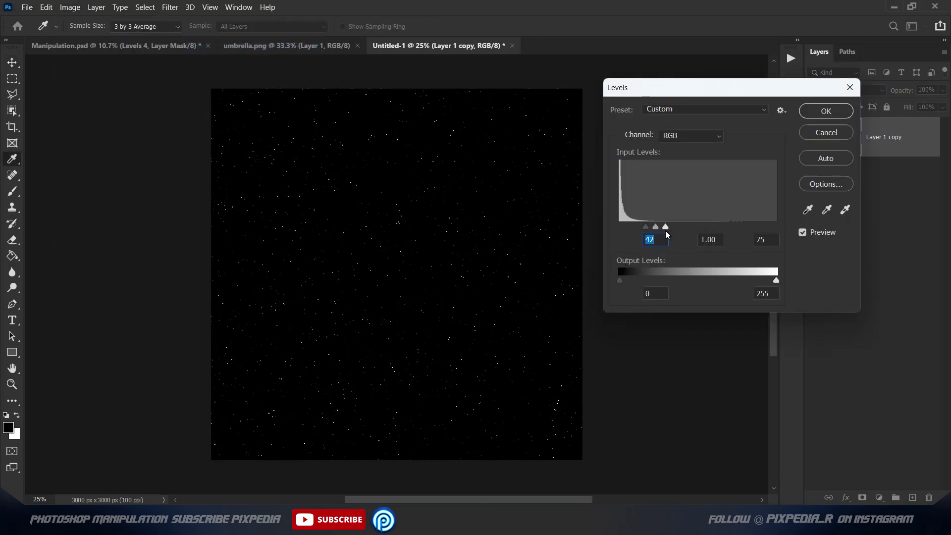
pyautogui.click(826, 111)
# Step: Copy the speck canvas and paste it into Manipulation.psd
pyautogui.hotkey('ctrl', 'a')
pyautogui.hotkey('ctrl', 'c')
pyautogui.hotkey('ctrl', 'd')
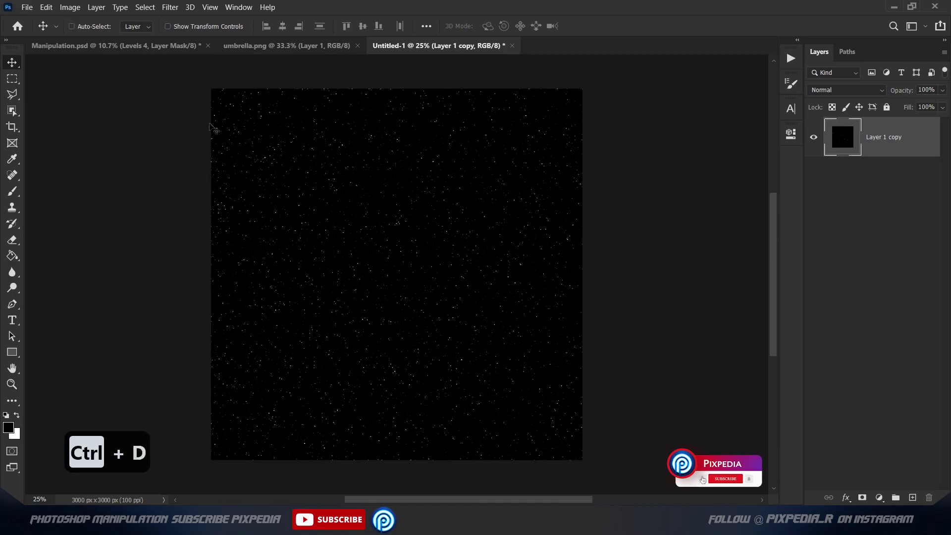
pyautogui.click(124, 45)
pyautogui.hotkey('ctrl', 'v')
# Step: Enlarge the pasted specks to cover the whole scene and set blend mode to Screen
pyautogui.hotkey('ctrl', 't')
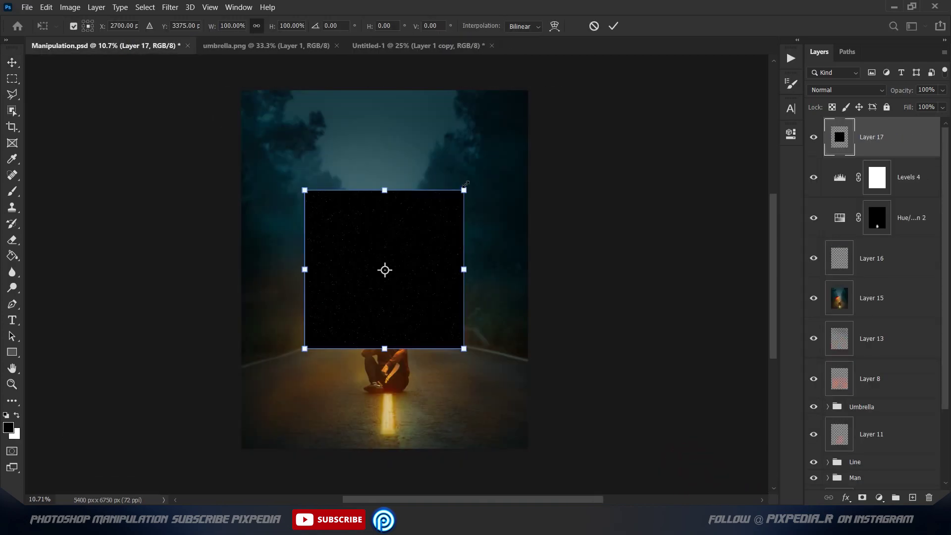
pyautogui.moveTo(464, 190); pyautogui.dragTo(572, 80)
pyautogui.press('Return')
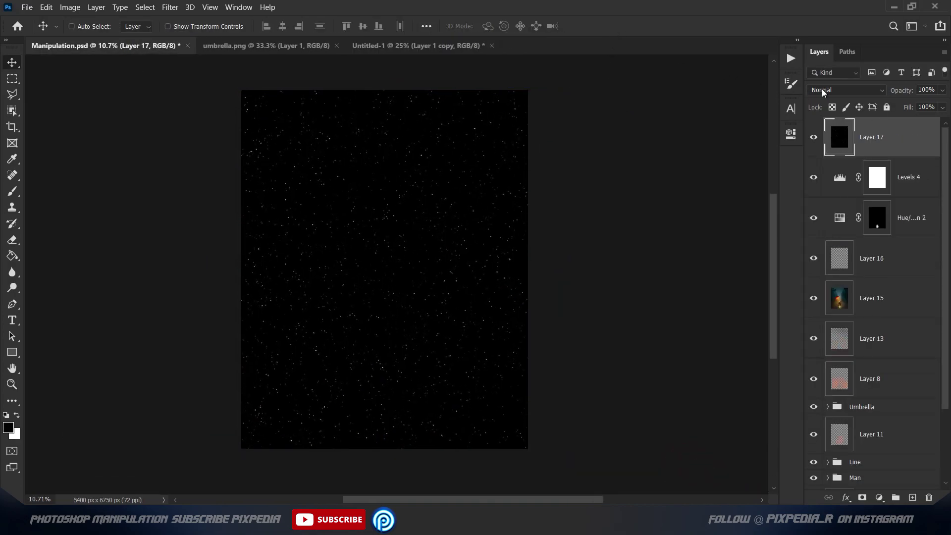
pyautogui.click(847, 90)
pyautogui.click(832, 196)
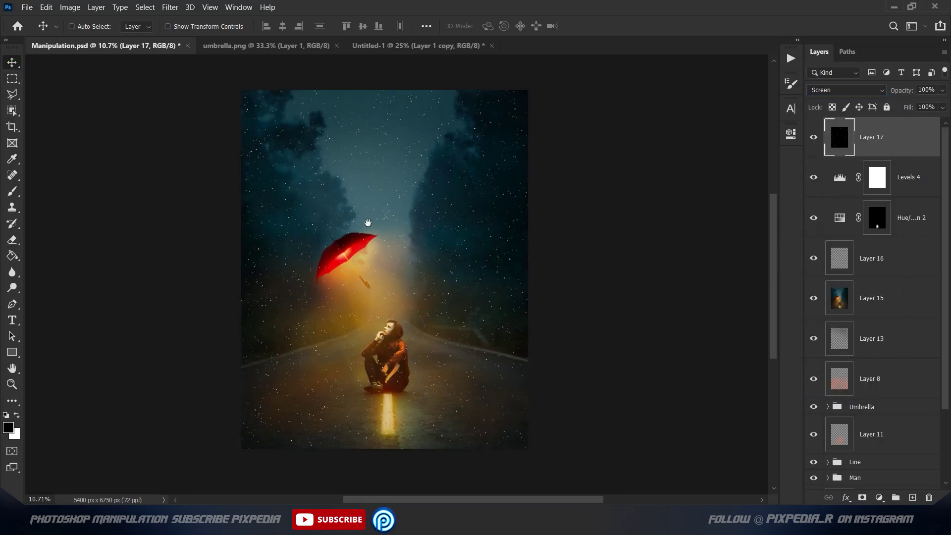
# Step: Apply Motion Blur to the specks at angle -71 and distance 232 for rain streaks
pyautogui.click(170, 7)
pyautogui.moveTo(177, 139)
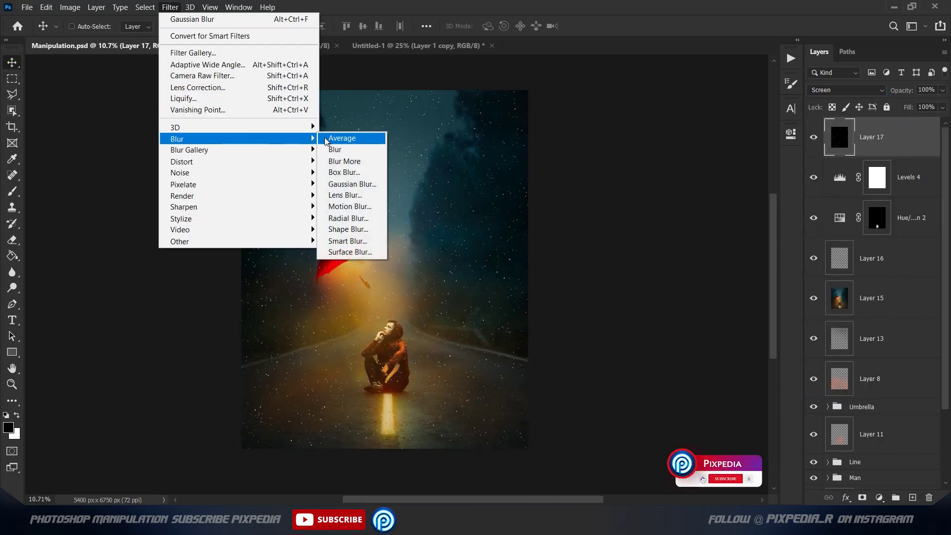
pyautogui.click(349, 207)
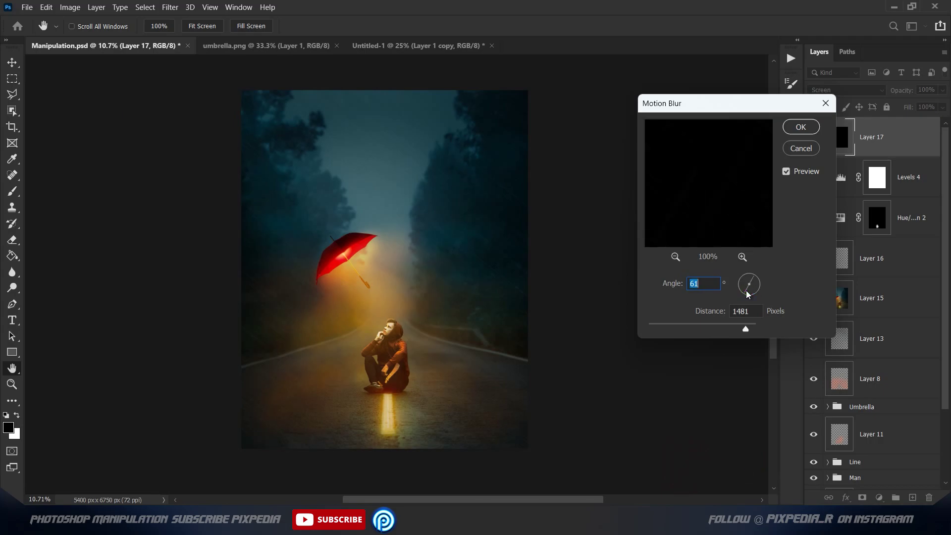
pyautogui.click(753, 294)
pyautogui.moveTo(745, 329); pyautogui.dragTo(708, 329)
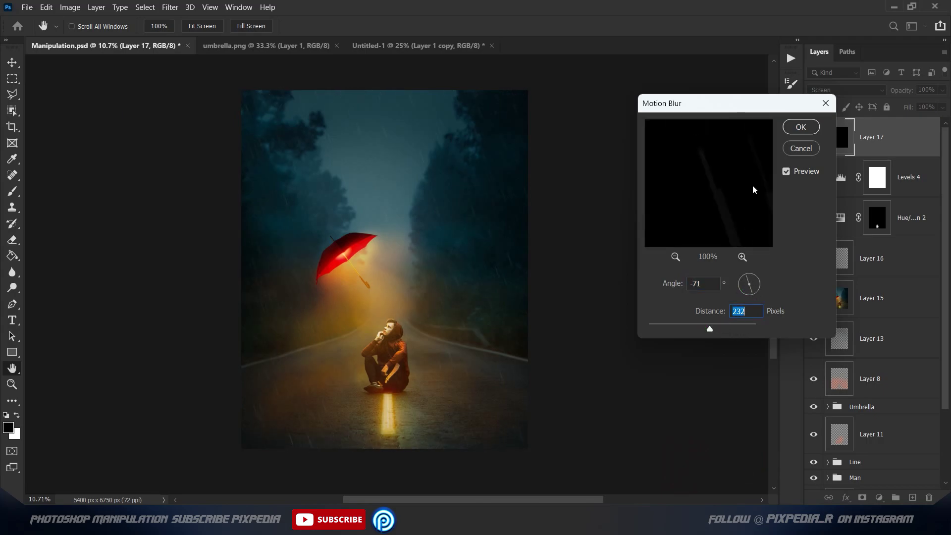
pyautogui.click(800, 128)
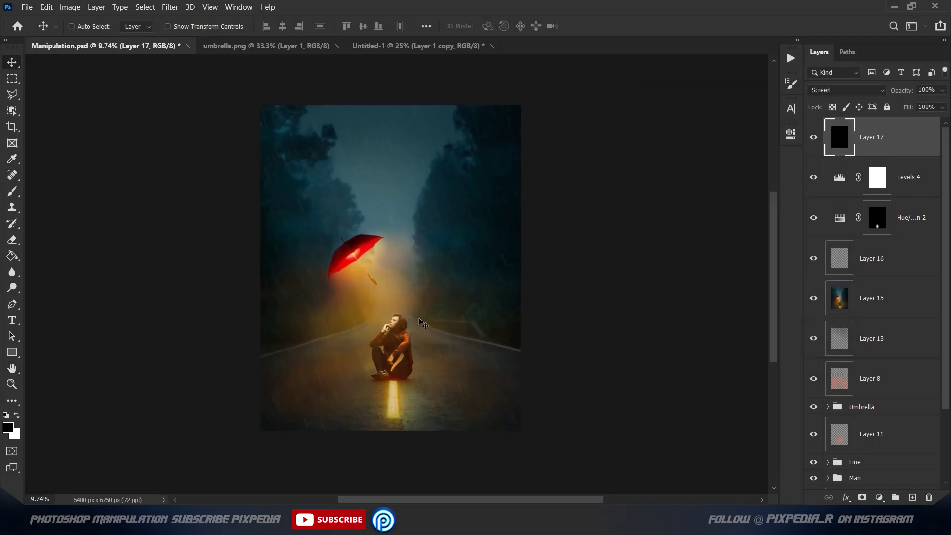
# Step: Load the man's outline from the Man group and copy the rain over him to a new layer
pyautogui.scroll(-3, 848, 394)
pyautogui.click(827, 386)
pyautogui.scroll(-3, 848, 391)
pyautogui.keyDown('ctrl'); pyautogui.click(845, 366); pyautogui.keyUp('ctrl')
pyautogui.scroll(5, 862, 329)
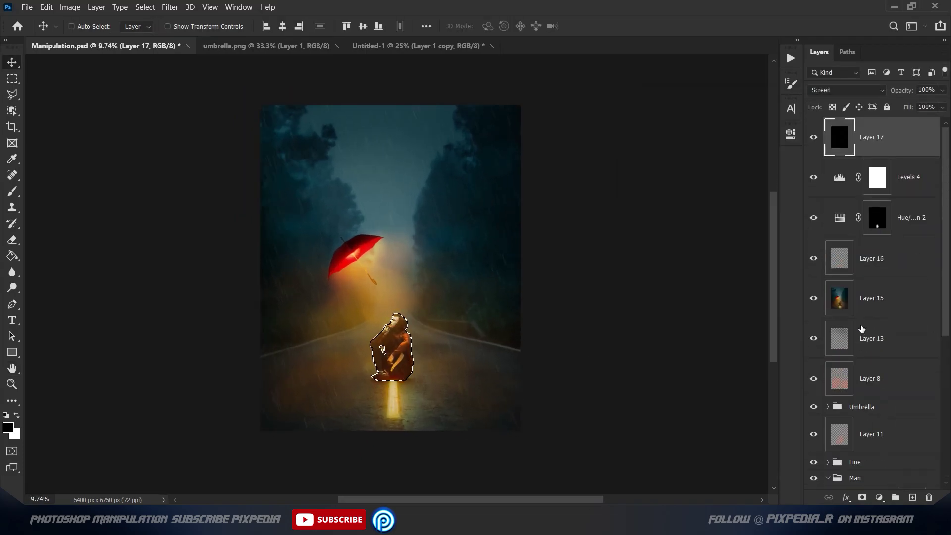
pyautogui.hotkey('ctrl', 'j')
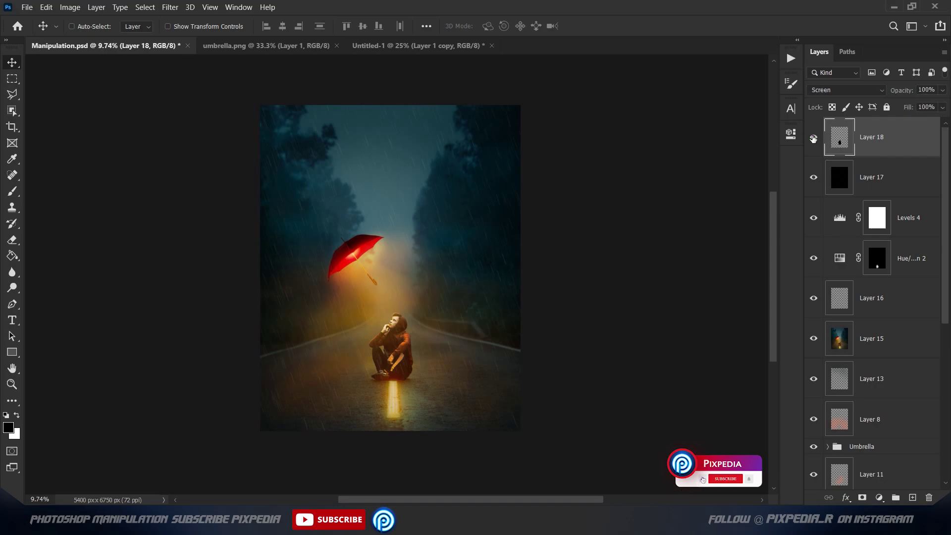
# Step: Duplicate rain Layer 17 and shrink the copy to about 43%
pyautogui.click(898, 177)
pyautogui.hotkey('ctrl', 'j')
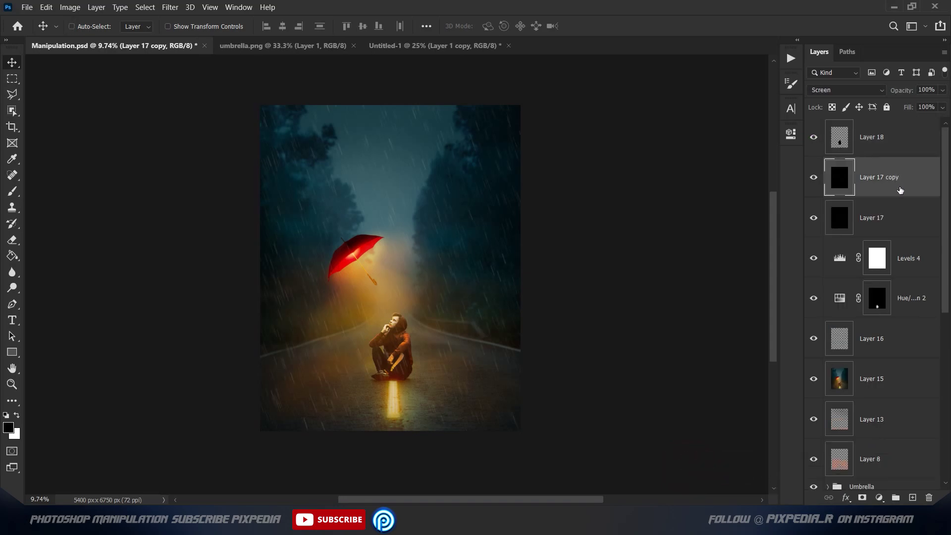
pyautogui.hotkey('ctrl', 't')
pyautogui.moveTo(561, 96)
pyautogui.mouseDown()
pyautogui.moveTo(462, 195)
pyautogui.moveTo(420, 259)
pyautogui.mouseUp()
pyautogui.click(618, 30)
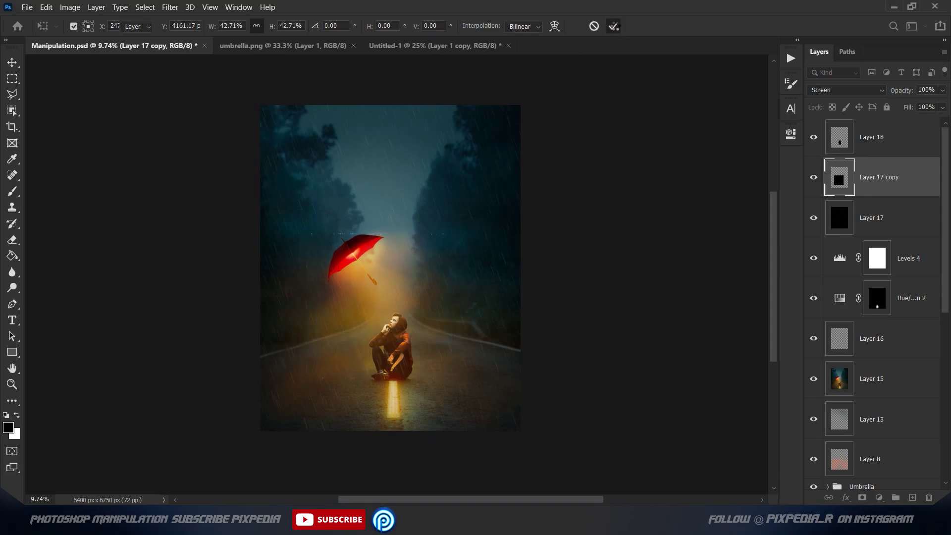
# Step: Erase parts of the smaller rain copy, then return to the Move tool
pyautogui.click(12, 240)
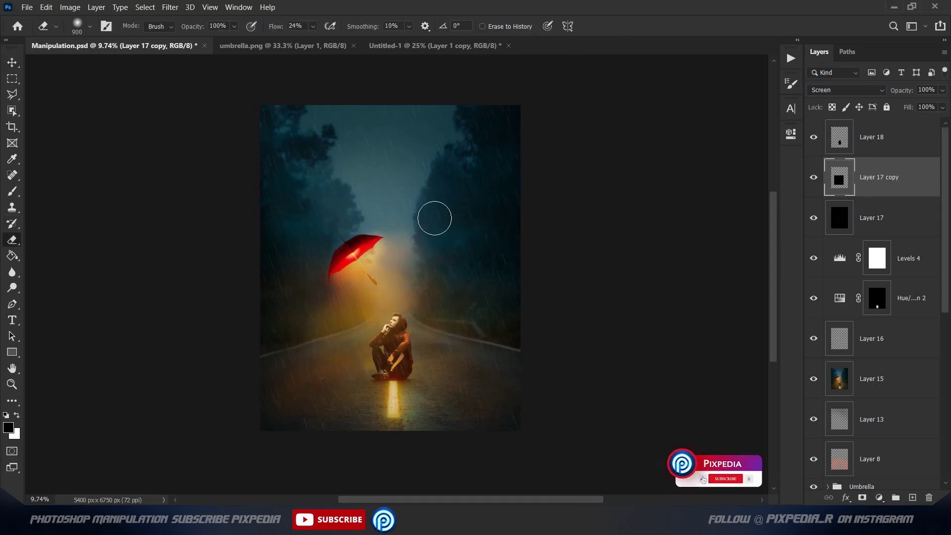
pyautogui.click(12, 62)
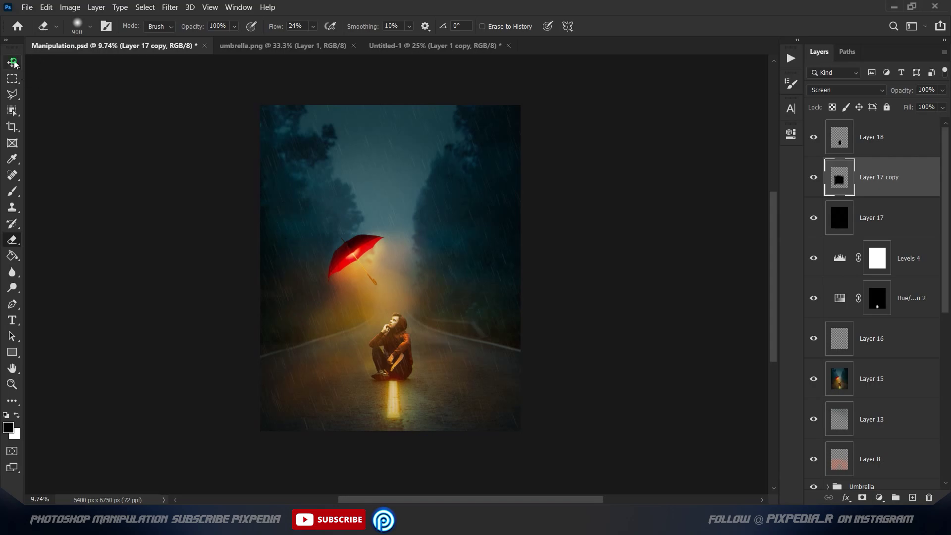
pyautogui.scroll(-2, 399, 344)
pyautogui.scroll(5, 398, 343)
pyautogui.scroll(-3, 399, 343)
pyautogui.scroll(-1, 399, 343)
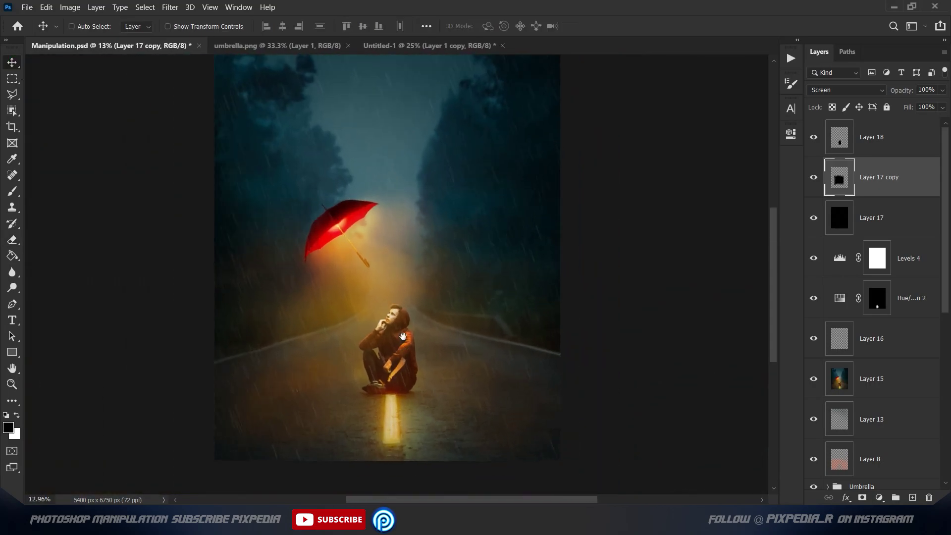
pyautogui.scroll(-1, 398, 344)
# Step: Brighten the rain streaks on Layer 17 with a Levels adjustment
pyautogui.click(914, 222)
pyautogui.hotkey('ctrl', 'l')
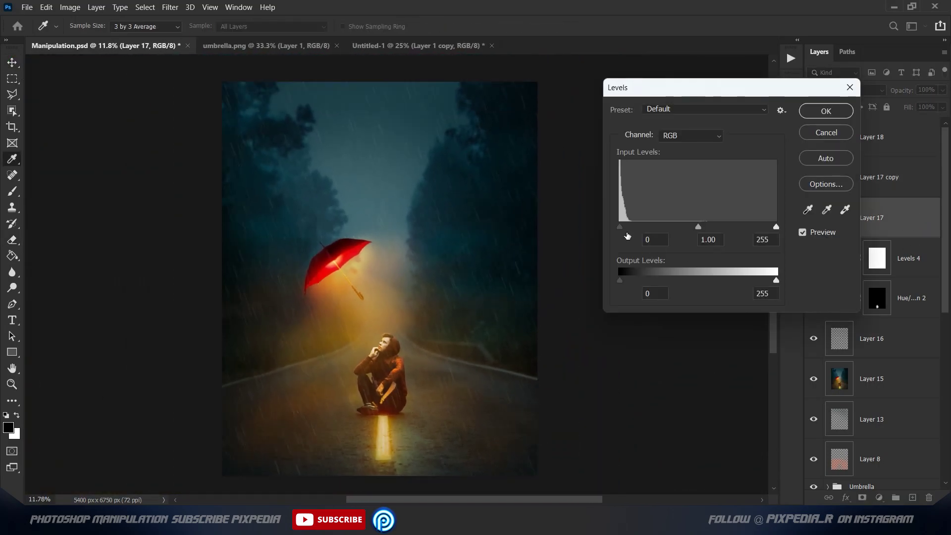
pyautogui.moveTo(651, 229); pyautogui.dragTo(620, 228)
pyautogui.moveTo(776, 227); pyautogui.dragTo(727, 227)
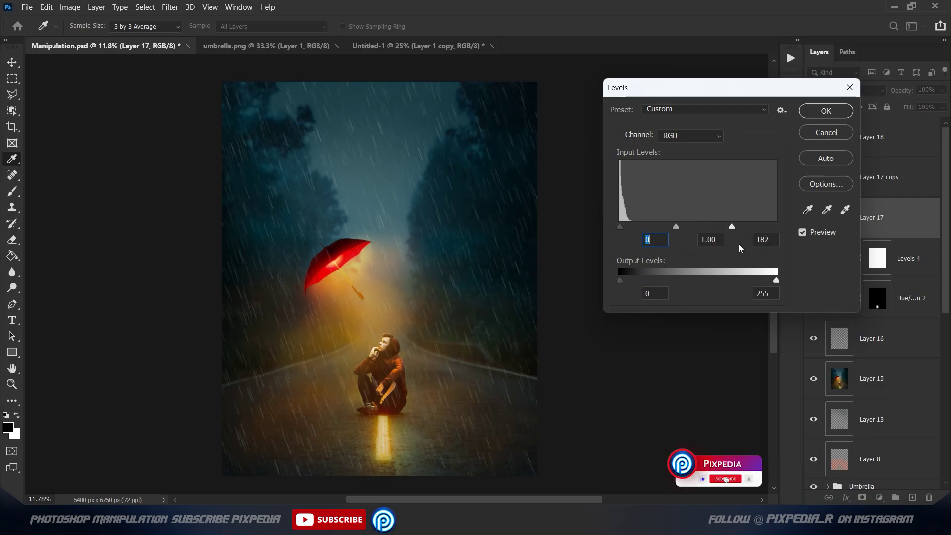
pyautogui.click(826, 111)
pyautogui.scroll(-1, 474, 349)
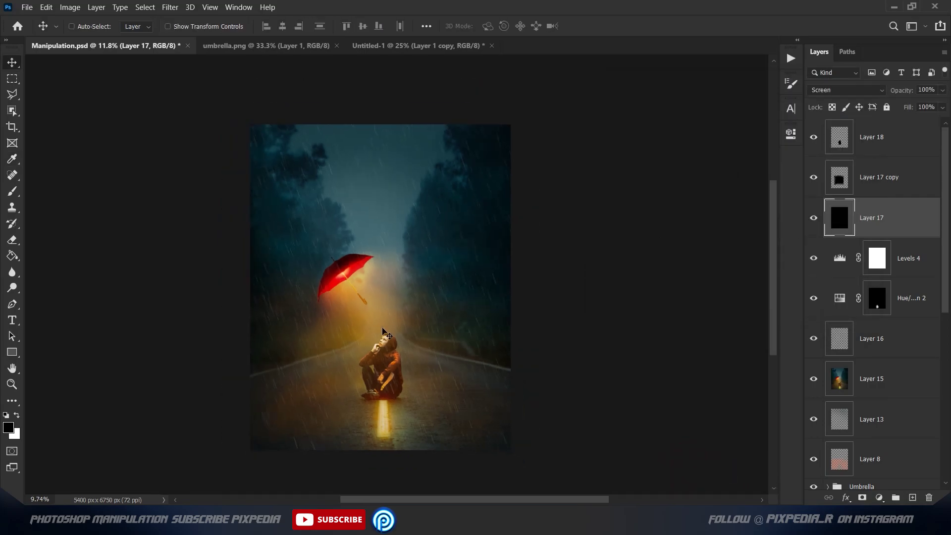
pyautogui.scroll(-1, 474, 349)
pyautogui.scroll(1, 474, 350)
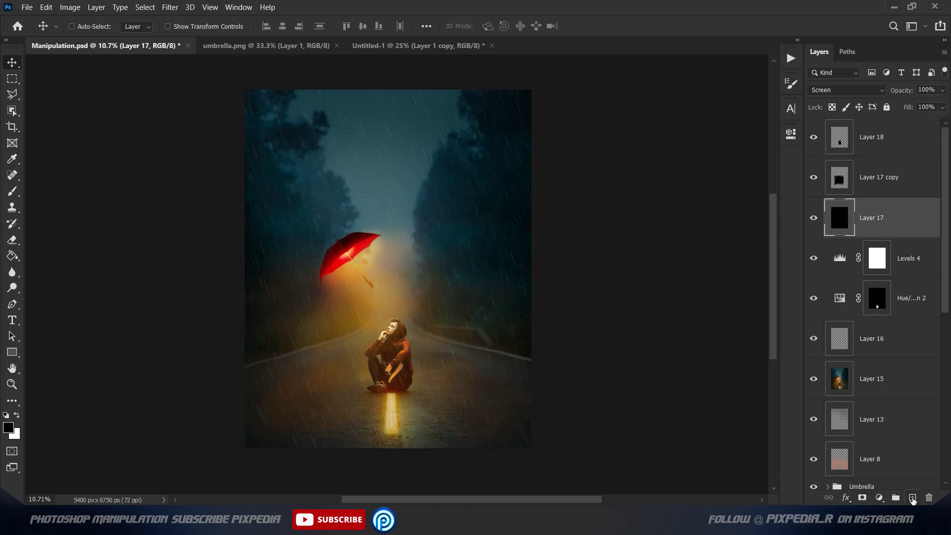
# Step: Add a Hue/Saturation layer clipped to the rain, colorized warm orange at full saturation
pyautogui.click(879, 497)
pyautogui.click(870, 381)
pyautogui.click(685, 340)
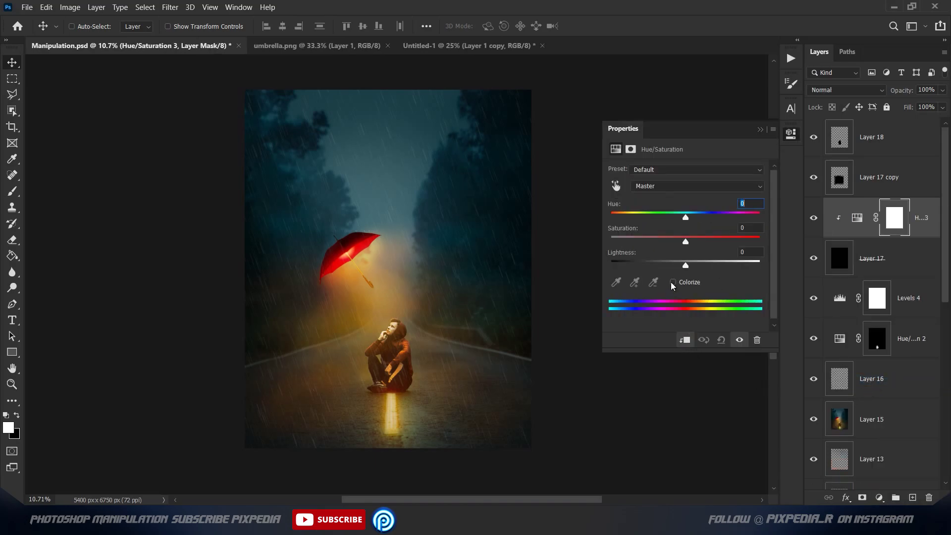
pyautogui.click(673, 283)
pyautogui.moveTo(649, 241); pyautogui.dragTo(811, 241)
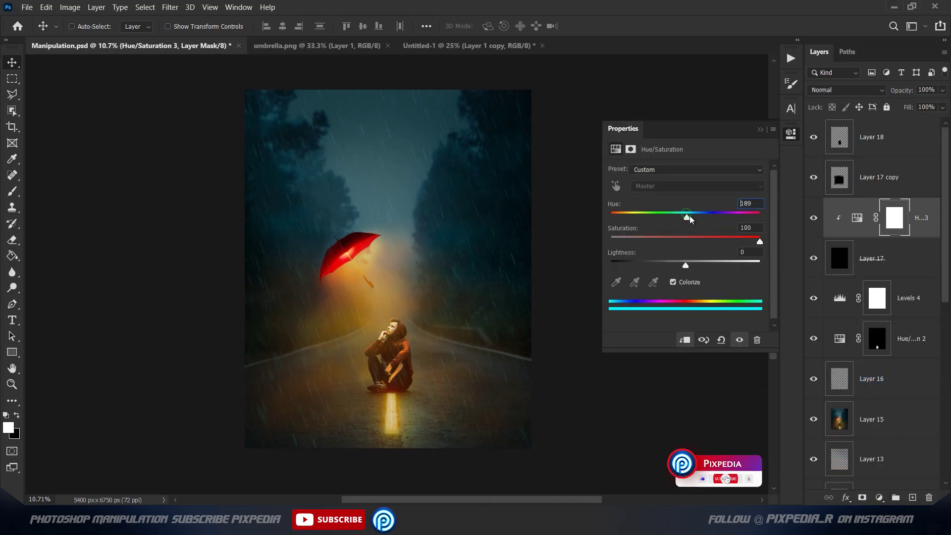
pyautogui.moveTo(689, 217); pyautogui.dragTo(630, 217)
pyautogui.moveTo(686, 265); pyautogui.dragTo(678, 268)
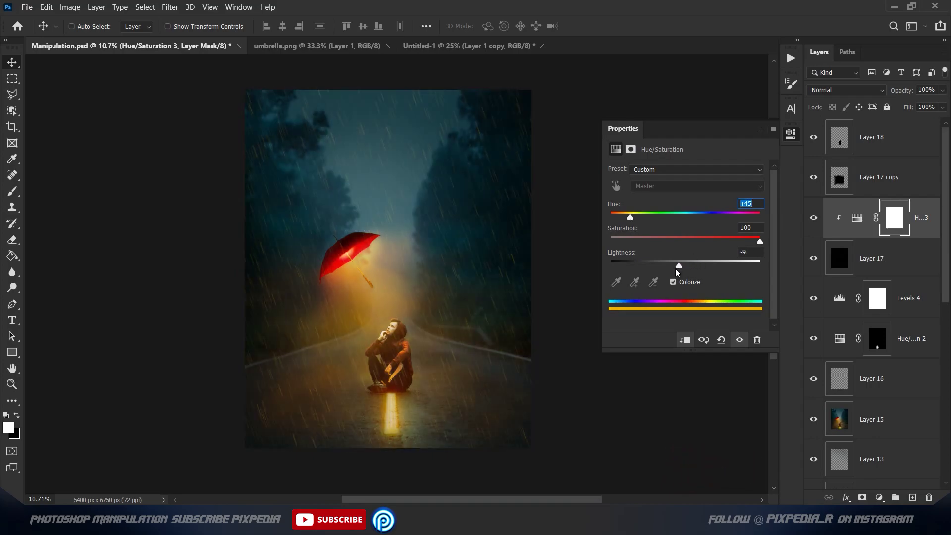
pyautogui.click(760, 129)
# Step: Invert the Hue/Saturation mask to hide the tint and choose a soft round brush
pyautogui.hotkey('ctrl', 'i')
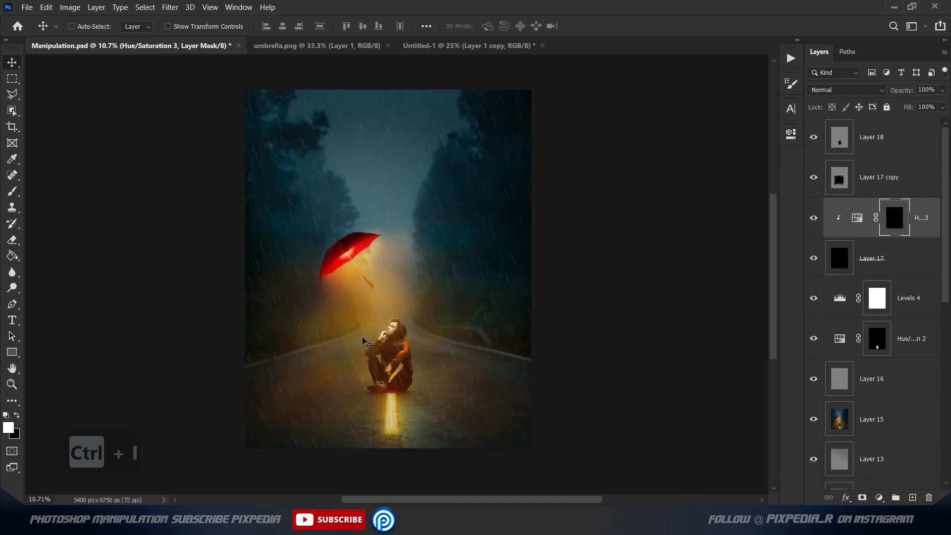
pyautogui.press('b')
pyautogui.scroll(3, 408, 311)
pyautogui.rightClick(413, 345)
pyautogui.doubleClick(358, 323)
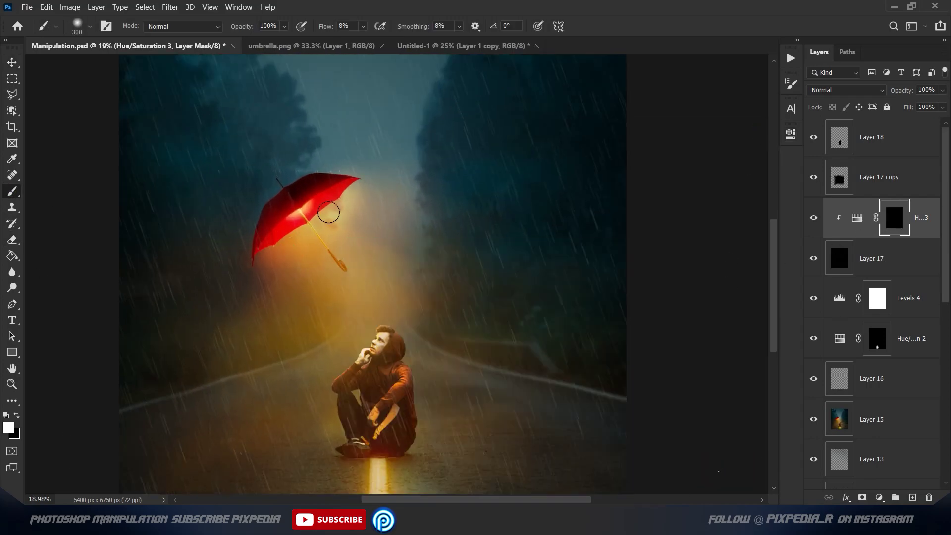
pyautogui.scroll(-3, 424, 371)
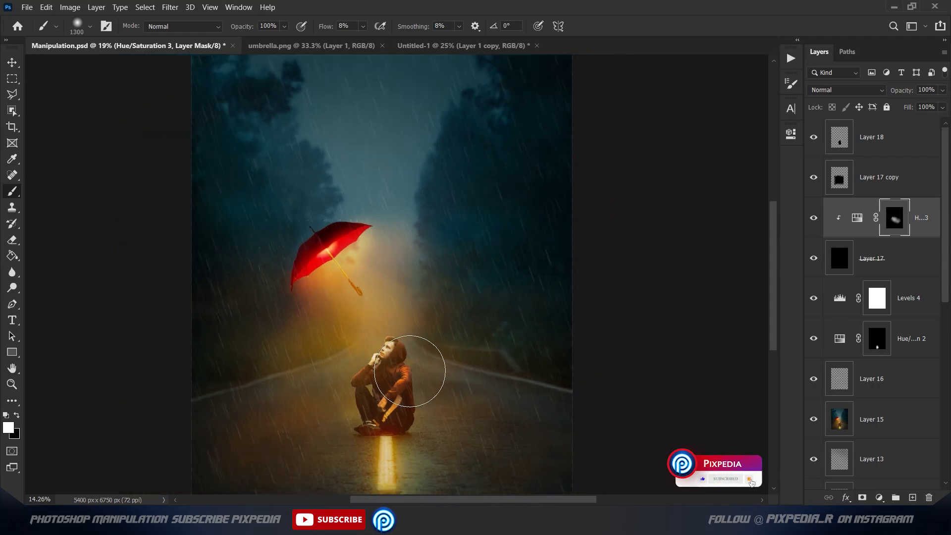
pyautogui.press('v')
pyautogui.hotkey('alt', ']')
# Step: Check Layer 17's visibility and add a new empty layer above Layer 17 copy
pyautogui.press('e')
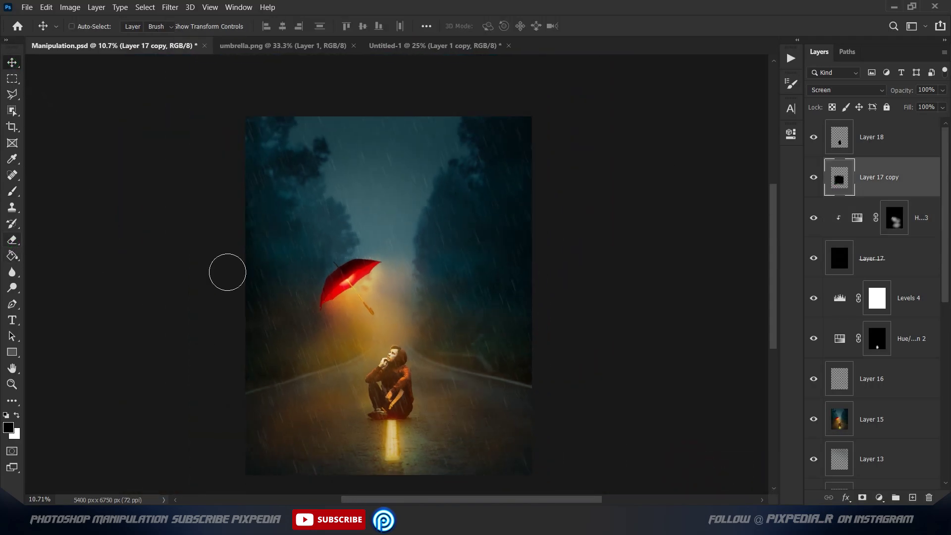
pyautogui.click(15, 65)
pyautogui.click(872, 258)
pyautogui.click(814, 258)
pyautogui.click(846, 181)
pyautogui.click(913, 497)
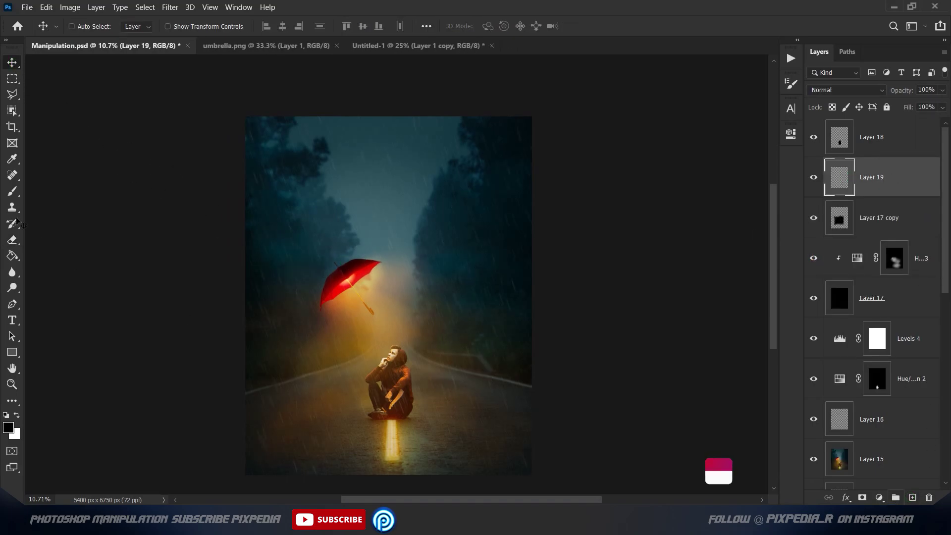
# Step: Select the cloud brush and set the foreground colour to light cyan
pyautogui.press('b')
pyautogui.rightClick(364, 242)
pyautogui.click(425, 381)
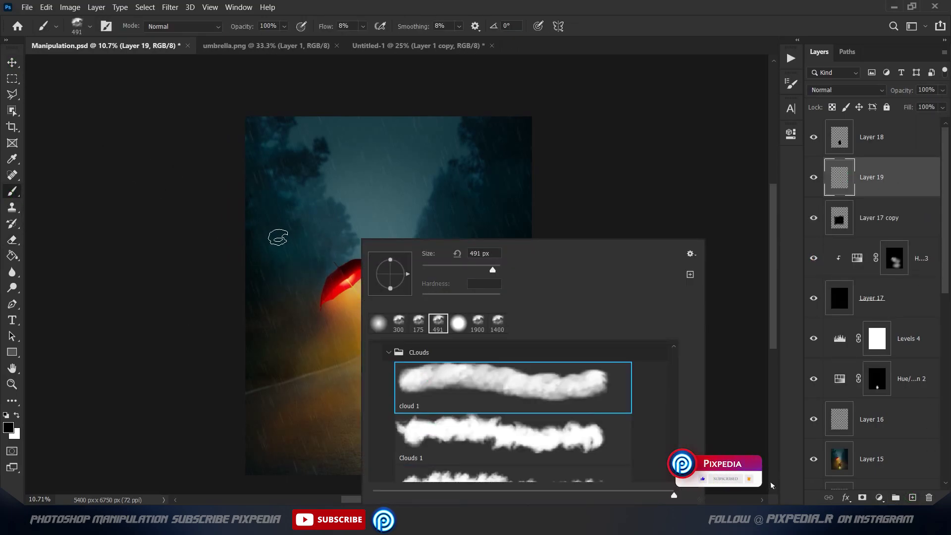
pyautogui.press('Return')
pyautogui.scroll(5, 335, 279)
pyautogui.click(8, 427)
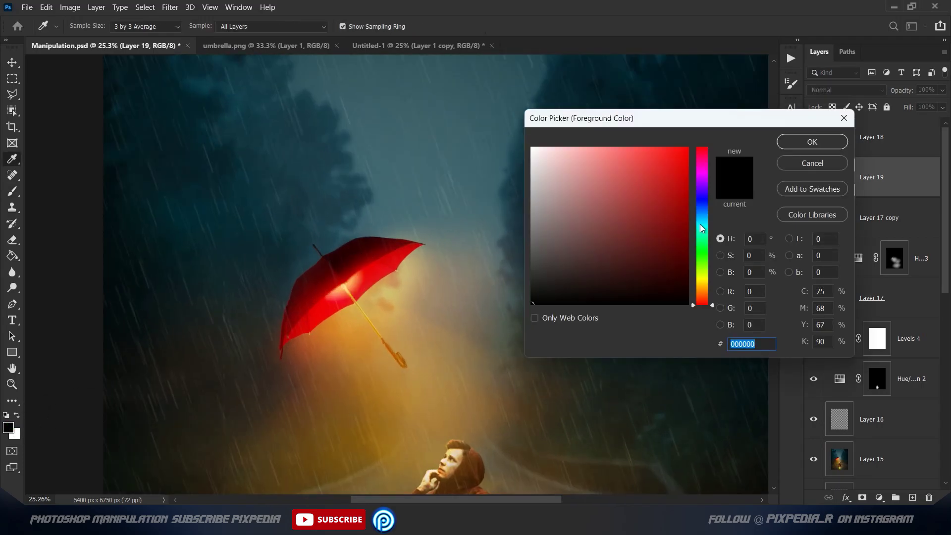
pyautogui.click(700, 224)
pyautogui.click(579, 153)
pyautogui.click(813, 141)
pyautogui.scroll(3, 395, 246)
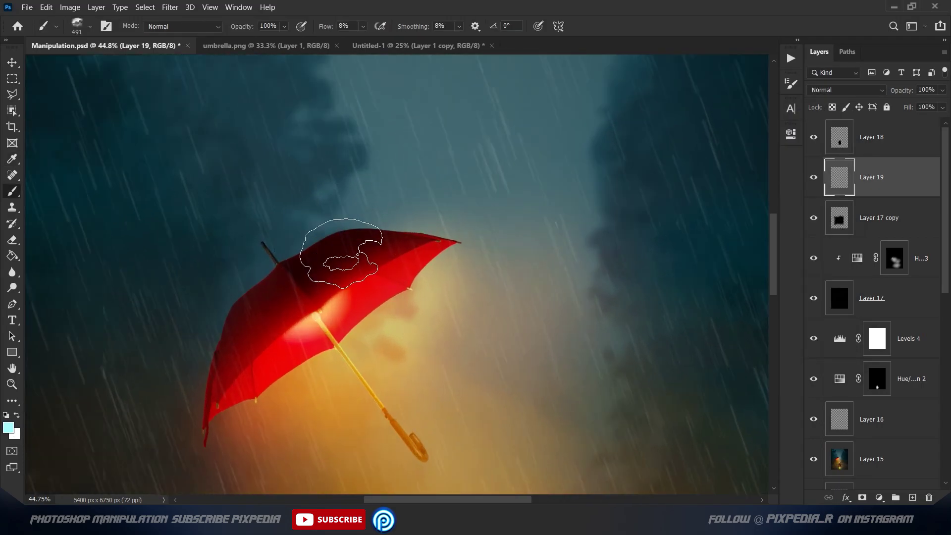
pyautogui.click(792, 132)
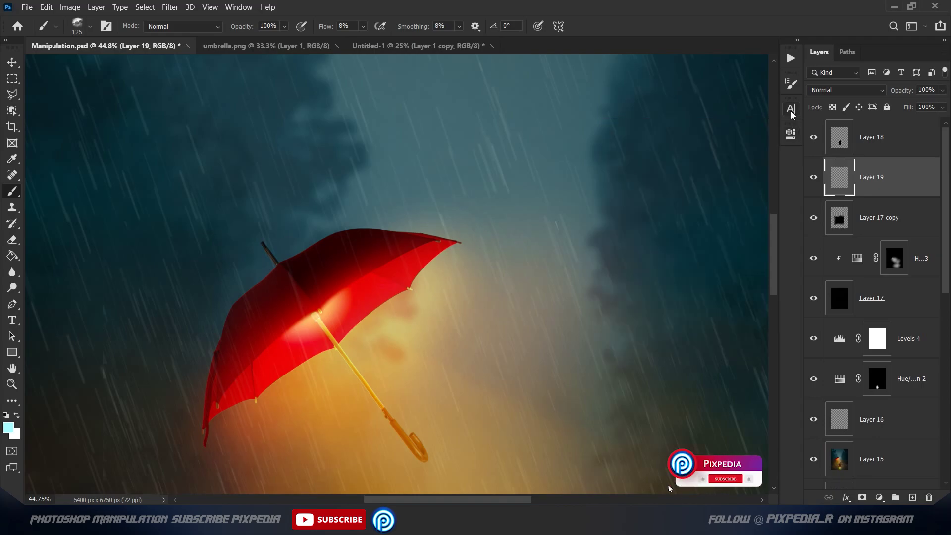
# Step: Widen brush spacing and set shape dynamics: minimum diameter 0, strong angle and roundness jitter
pyautogui.click(791, 85)
pyautogui.moveTo(649, 290); pyautogui.dragTo(654, 290)
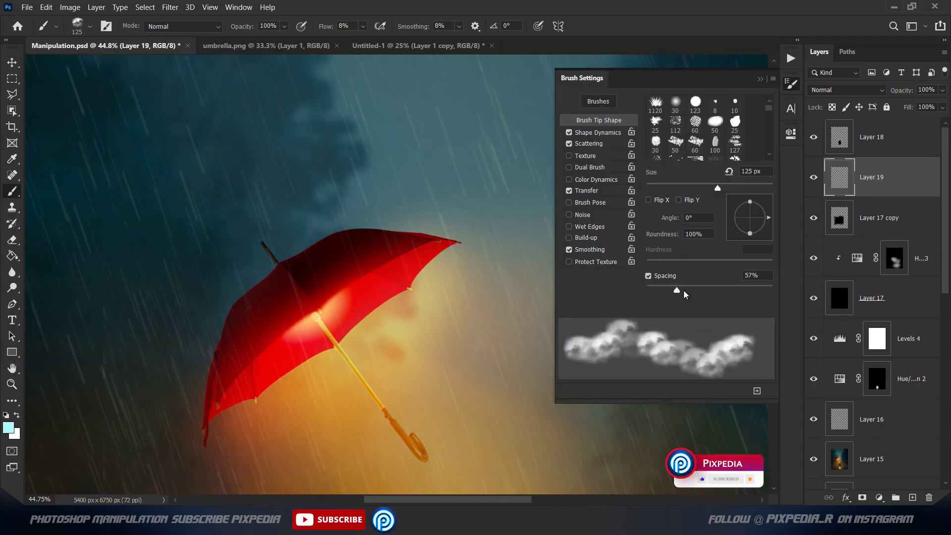
pyautogui.click(598, 132)
pyautogui.moveTo(702, 154); pyautogui.dragTo(646, 153)
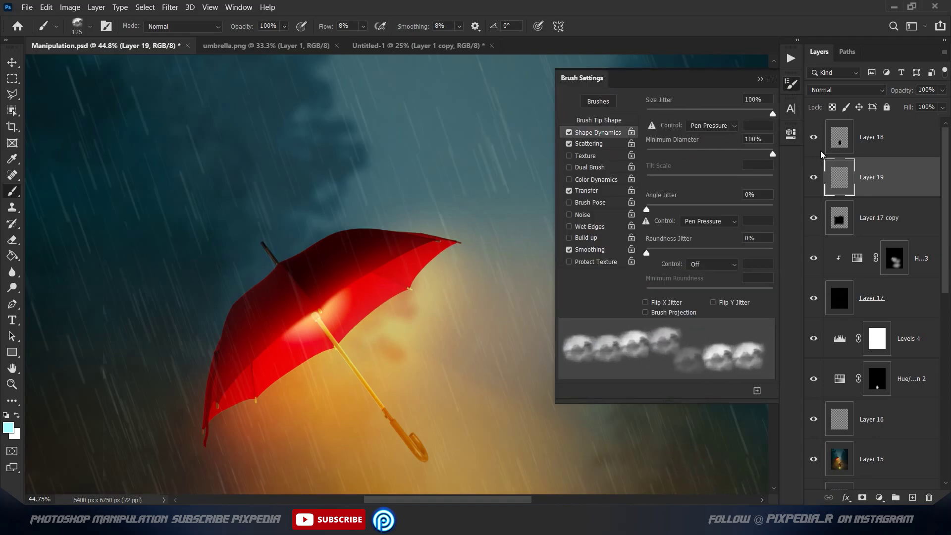
pyautogui.moveTo(647, 209); pyautogui.dragTo(770, 209)
pyautogui.moveTo(646, 253); pyautogui.dragTo(689, 261)
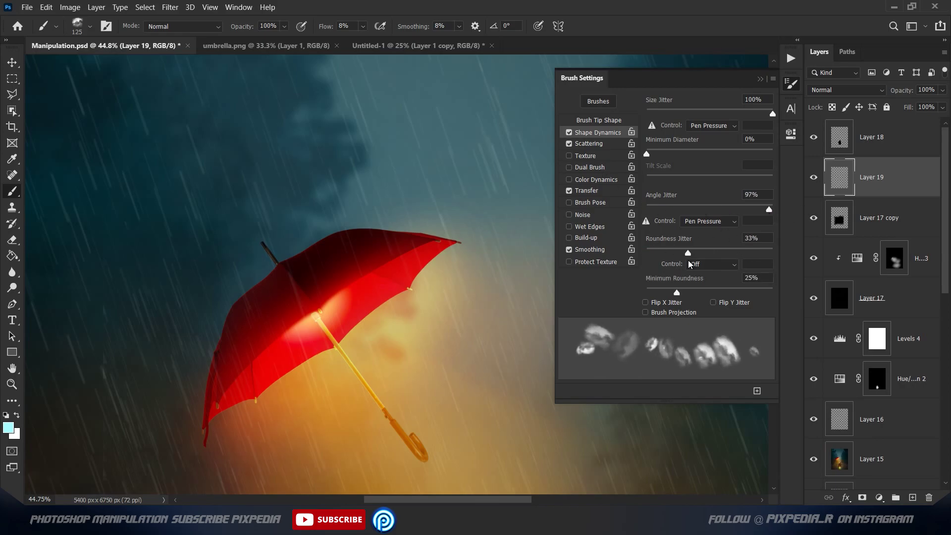
# Step: Set brush scattering wide, with count 3 and 40% count jitter
pyautogui.click(588, 143)
pyautogui.moveTo(646, 113); pyautogui.dragTo(717, 113)
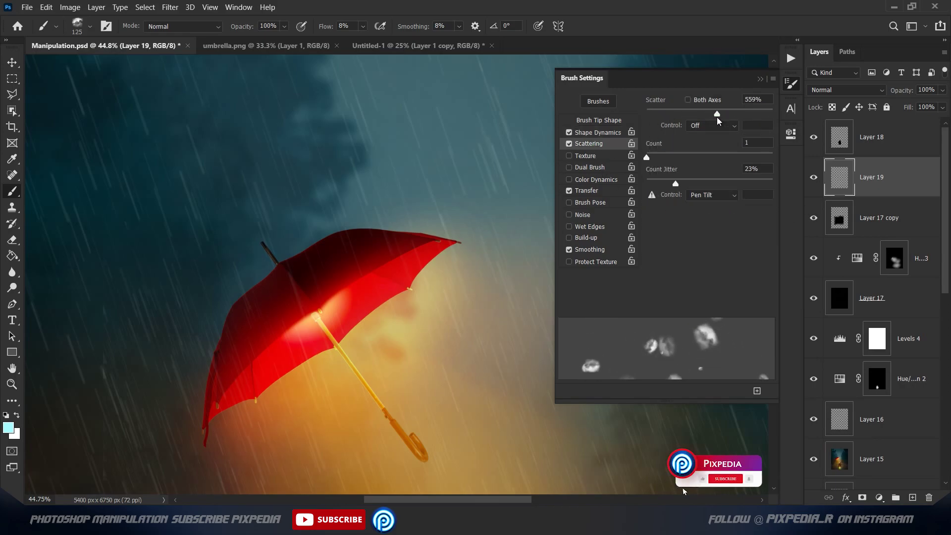
pyautogui.moveTo(647, 157)
pyautogui.mouseDown()
pyautogui.moveTo(668, 157)
pyautogui.moveTo(697, 183)
pyautogui.mouseUp()
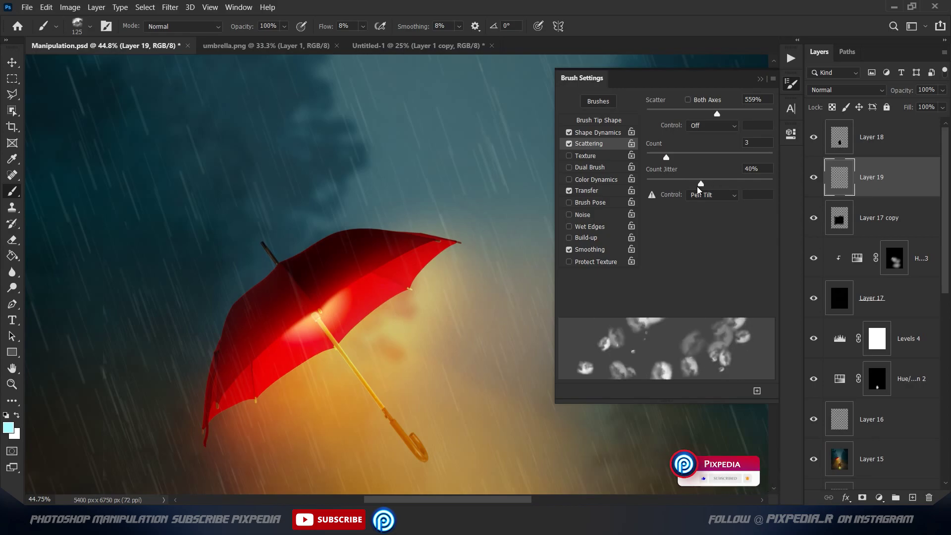
pyautogui.moveTo(717, 114); pyautogui.dragTo(656, 114)
pyautogui.moveTo(668, 157); pyautogui.dragTo(666, 157)
# Step: Brush small cyan droplets along the umbrella canopy, undoing a stray stroke near the fringe
pyautogui.click(791, 84)
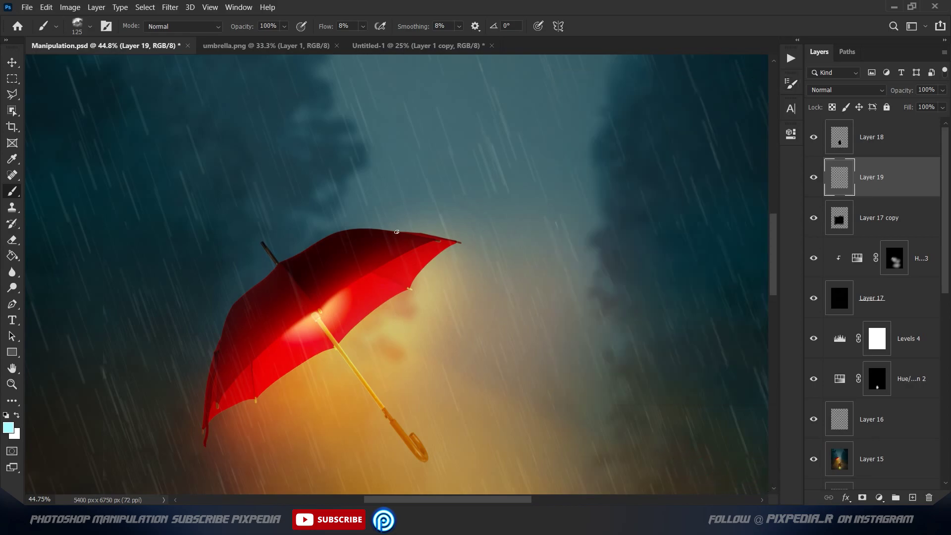
pyautogui.scroll(5, 352, 244)
pyautogui.press('[')
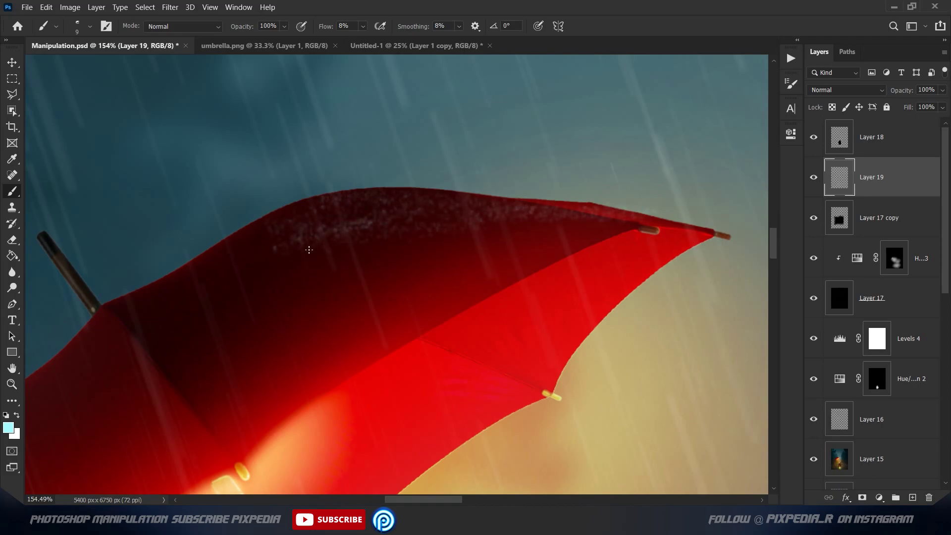
pyautogui.moveTo(309, 250); pyautogui.dragTo(448, 225)
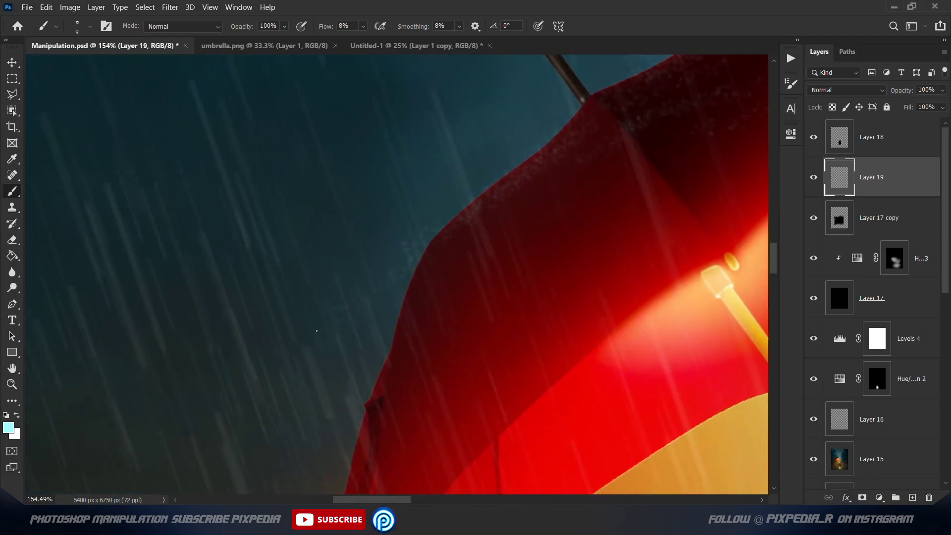
pyautogui.moveTo(306, 327); pyautogui.dragTo(322, 134)
pyautogui.scroll(5, 353, 372)
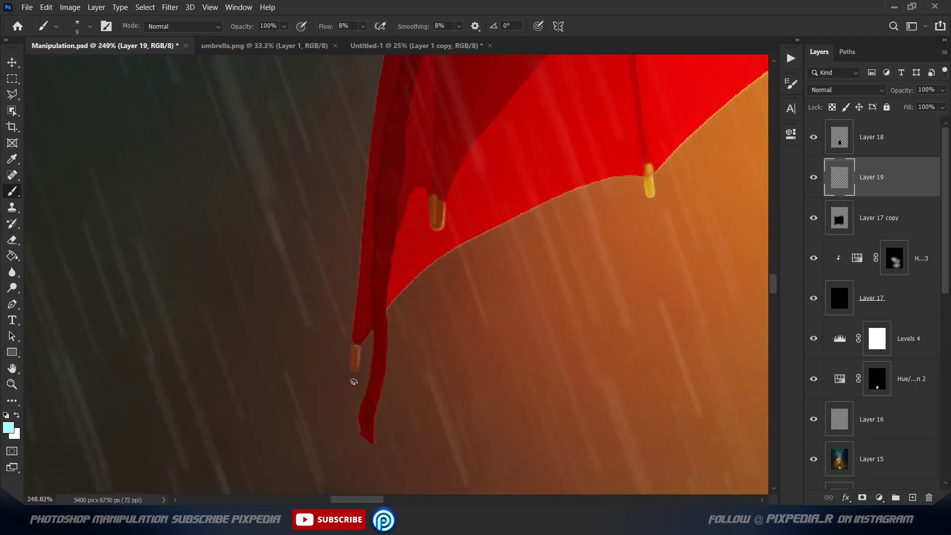
pyautogui.hotkey('ctrl', 'z')
pyautogui.press('[')
pyautogui.press('[')
pyautogui.press('[')
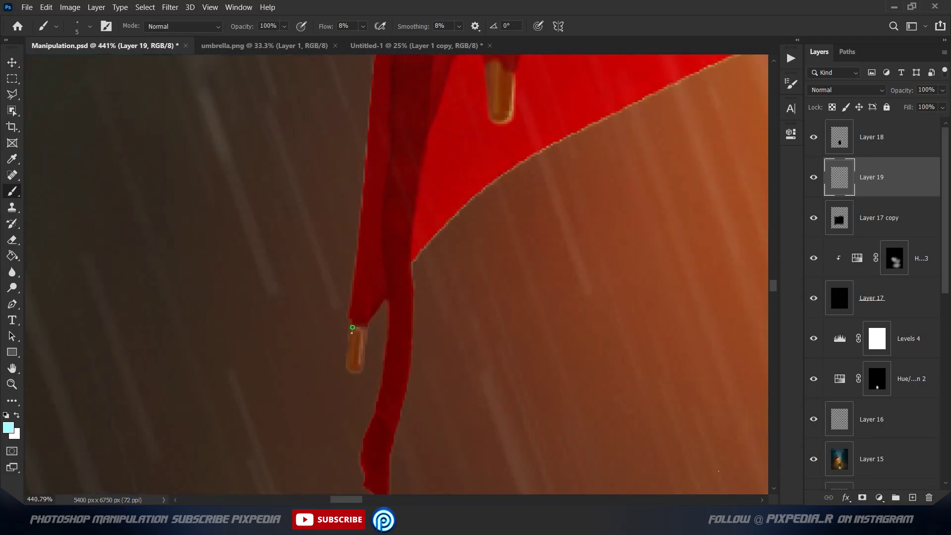
pyautogui.scroll(-2, 354, 369)
pyautogui.moveTo(353, 369); pyautogui.dragTo(515, 411)
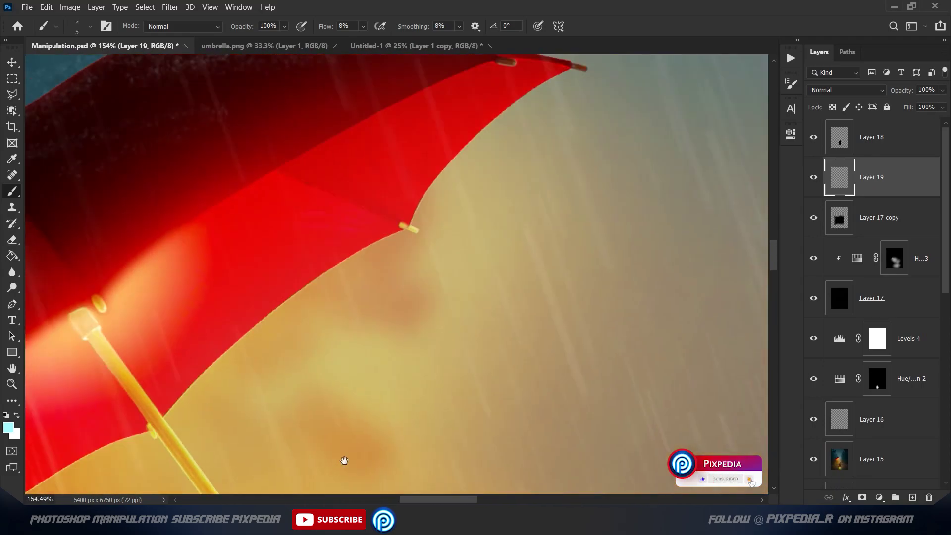
pyautogui.scroll(-3, 486, 416)
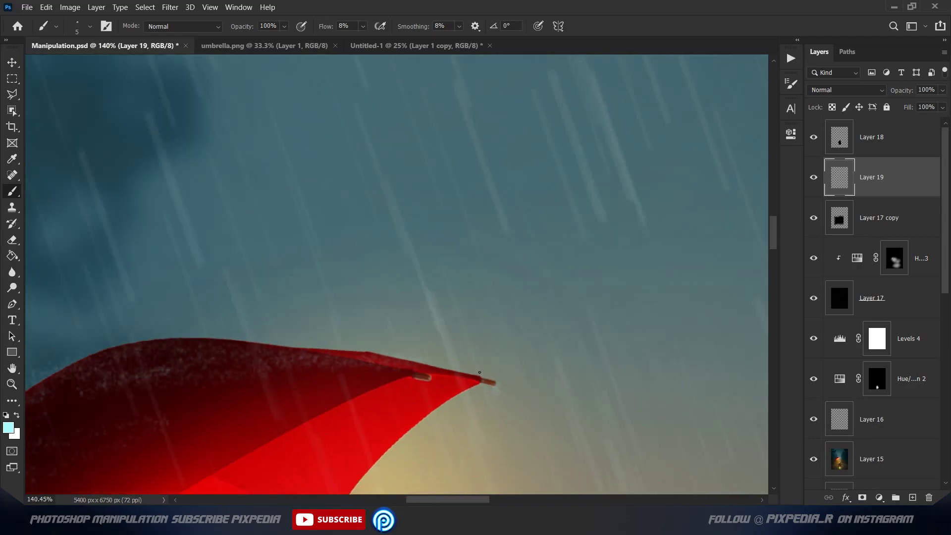
pyautogui.scroll(-2, 486, 416)
# Step: Apply a Motion Blur (angle -71, distance 9) to the droplets and undo a stray stroke
pyautogui.click(170, 7)
pyautogui.click(355, 206)
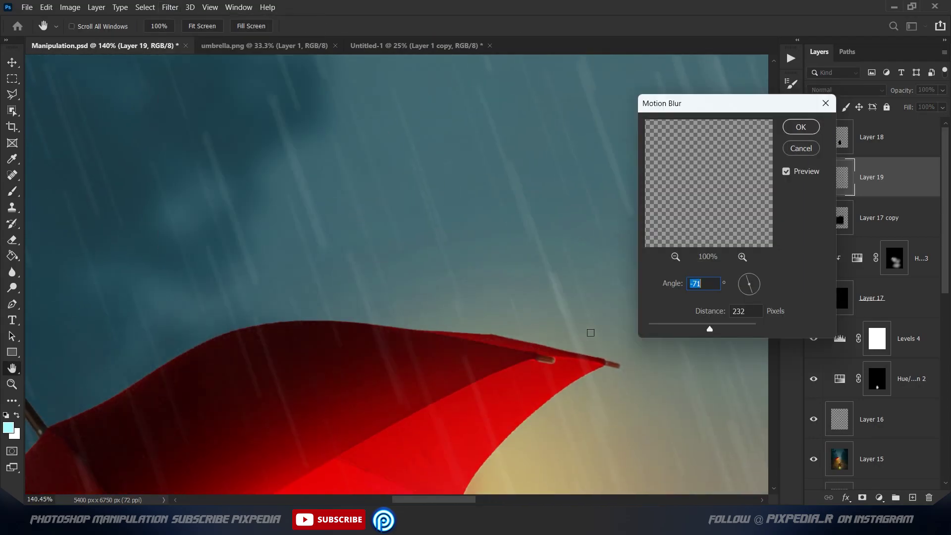
pyautogui.moveTo(706, 327); pyautogui.dragTo(654, 328)
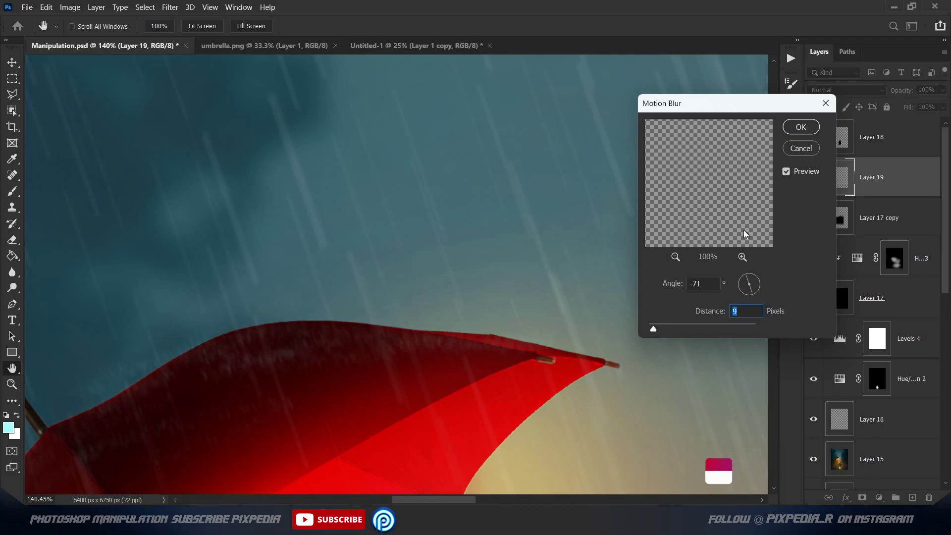
pyautogui.press('Return')
pyautogui.scroll(-5, 494, 185)
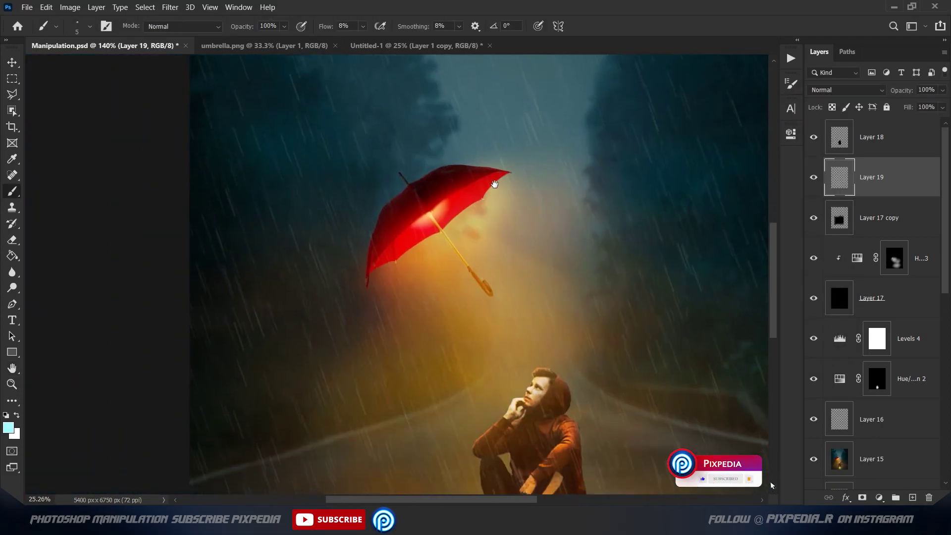
pyautogui.scroll(2, 540, 376)
pyautogui.scroll(2, 544, 297)
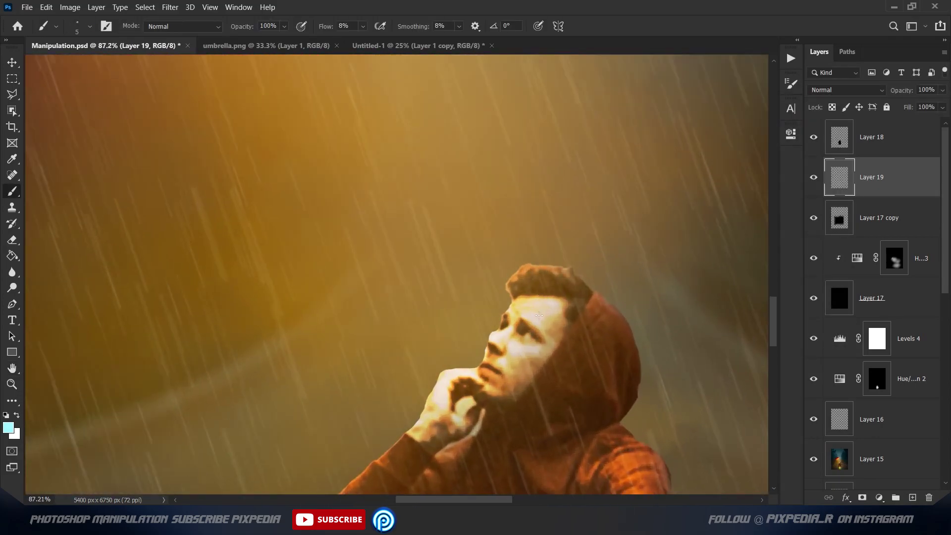
pyautogui.moveTo(584, 338); pyautogui.dragTo(562, 196)
pyautogui.hotkey('ctrl', 'z')
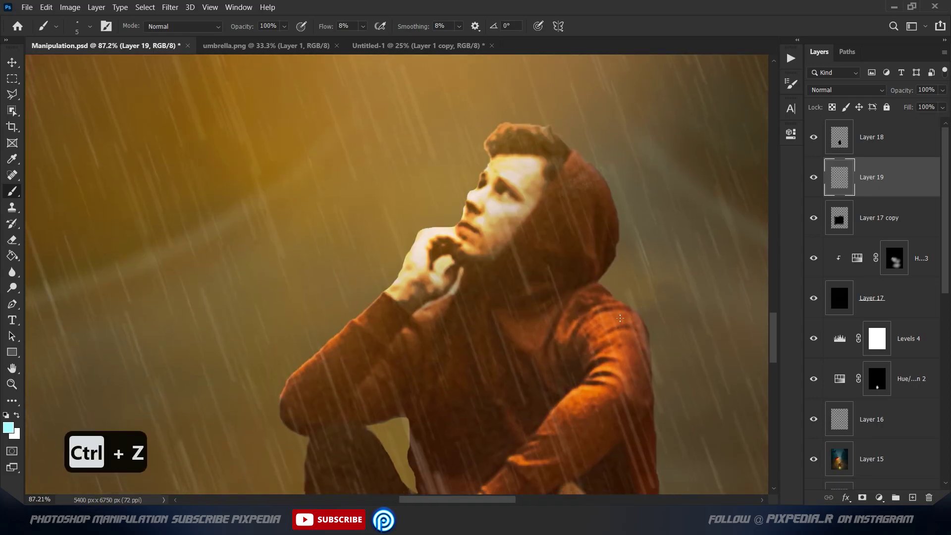
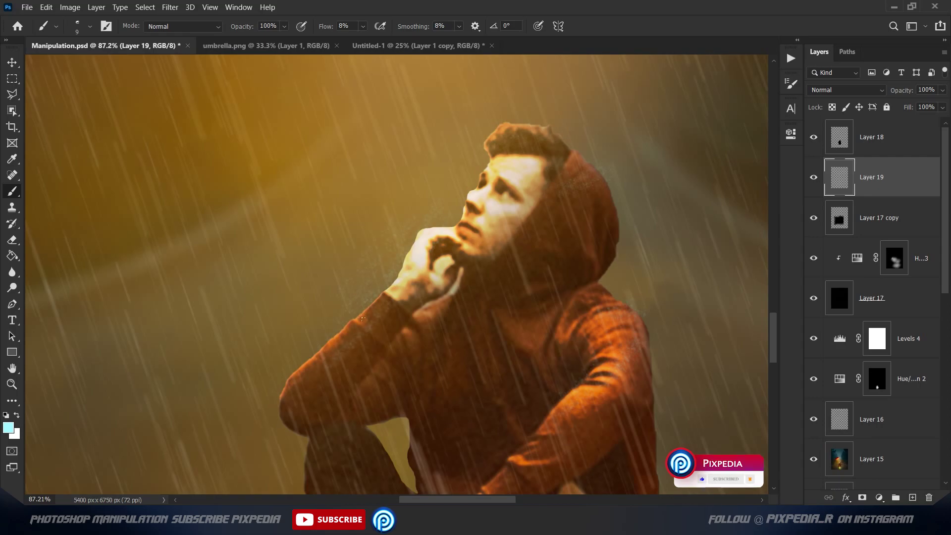
# Step: Undo the recent brush strokes on the seated man and create the empty Layer 20
pyautogui.scroll(-2, 253, 397)
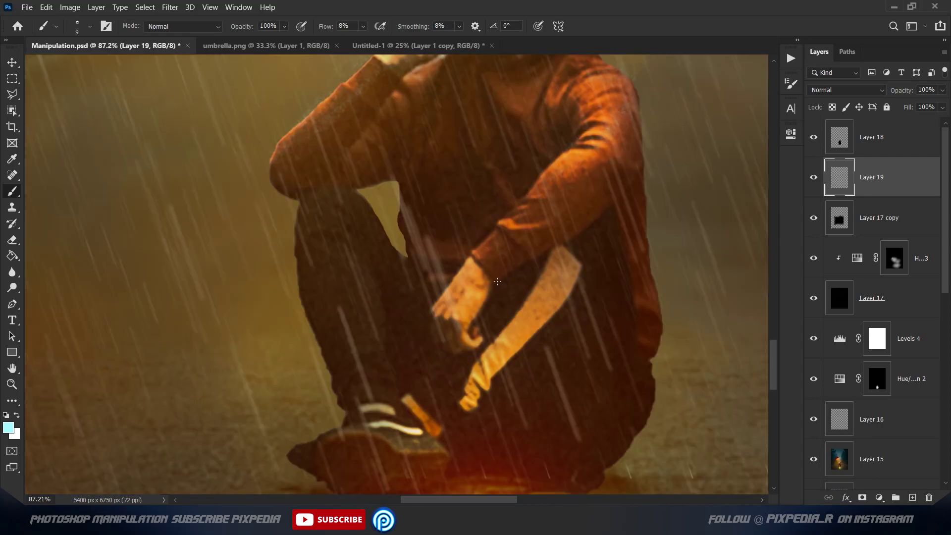
pyautogui.scroll(-2, 253, 398)
pyautogui.scroll(-2, 253, 397)
pyautogui.hotkey('ctrl', 'z')
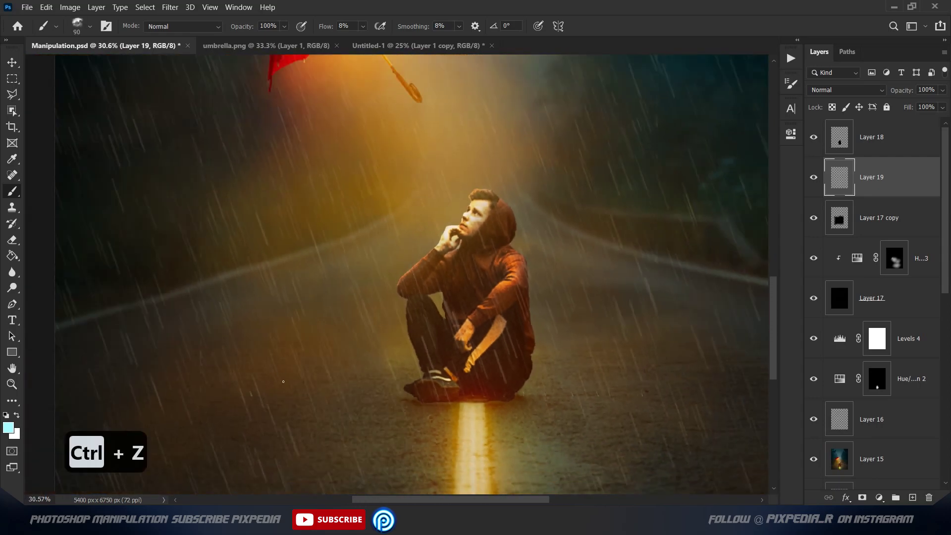
pyautogui.press('[')
pyautogui.press('[')
pyautogui.press('[')
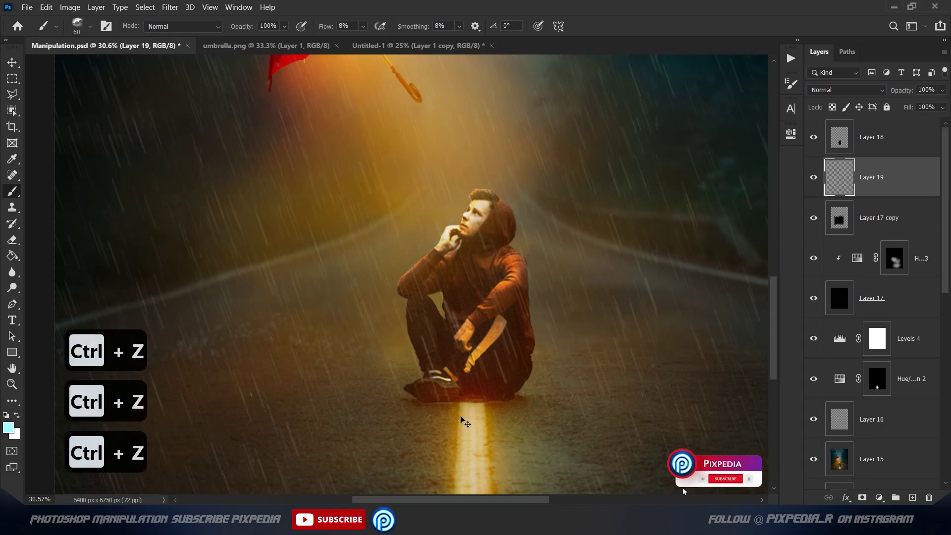
pyautogui.hotkey('ctrl', 'shift', 'alt', 'n')
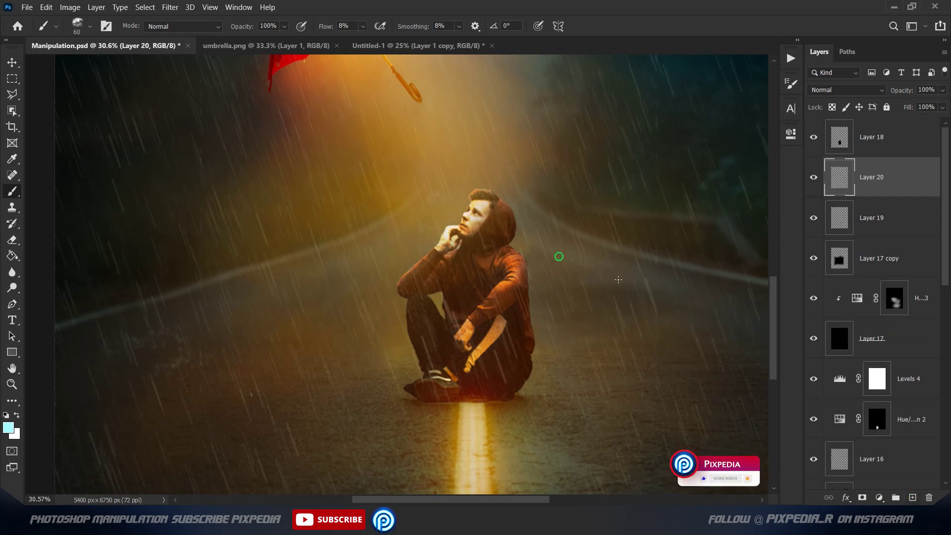
# Step: Motion-blur Layer 20 at a -84° angle and 68 px distance to form rain streaks
pyautogui.scroll(-3, 569, 283)
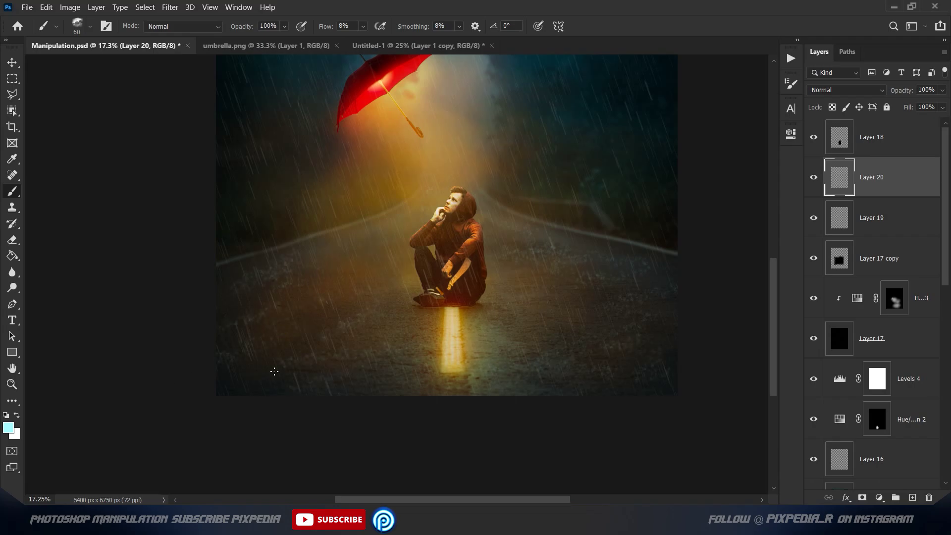
pyautogui.hotkey('alt', 't')
pyautogui.hotkey('alt', 't')
pyautogui.click(350, 206)
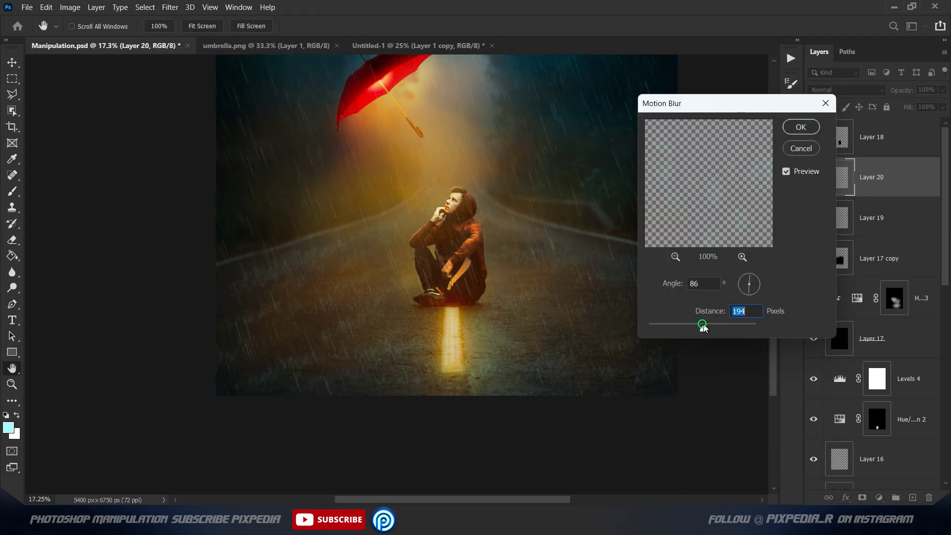
pyautogui.click(750, 293)
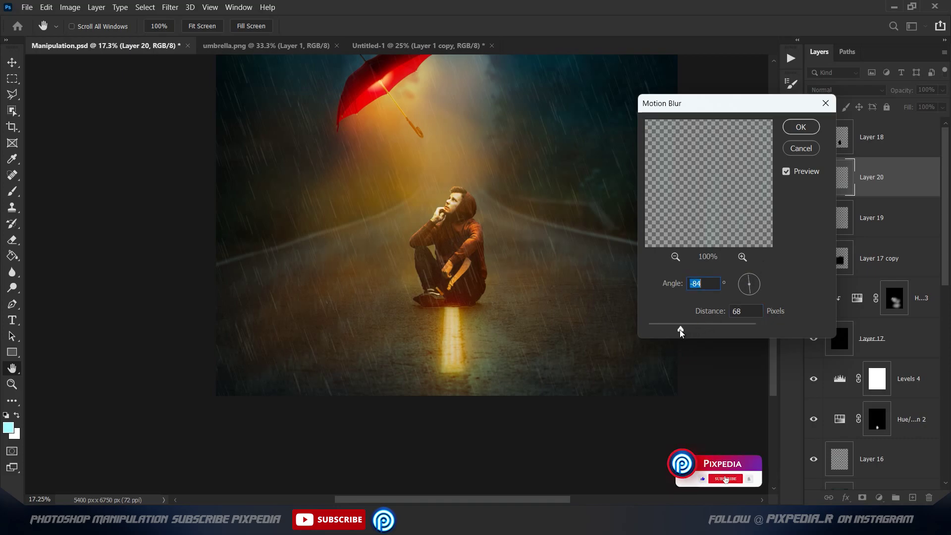
pyautogui.click(800, 128)
# Step: Center the artwork in view and duplicate the blurred Layer 20
pyautogui.press('v')
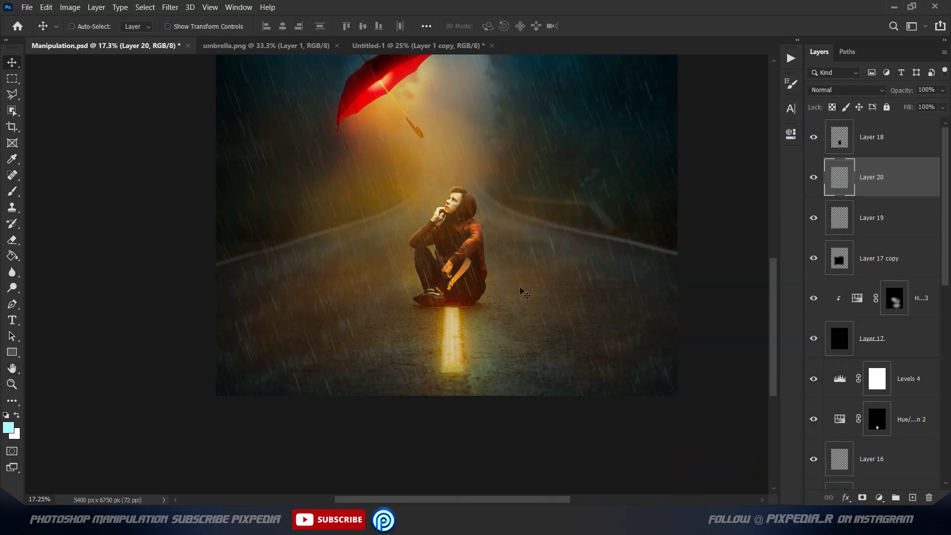
pyautogui.scroll(-3, 541, 303)
pyautogui.moveTo(541, 303); pyautogui.dragTo(454, 358)
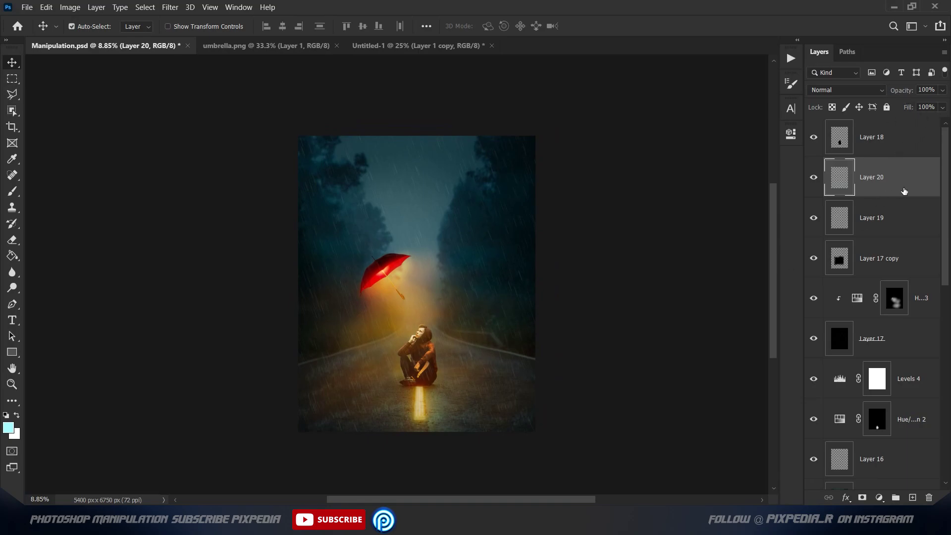
pyautogui.hotkey('ctrl', 'j')
# Step: Lower Layer 19's fill, merge it with Layer 20 copy, and blend it in Color Dodge
pyautogui.click(898, 217)
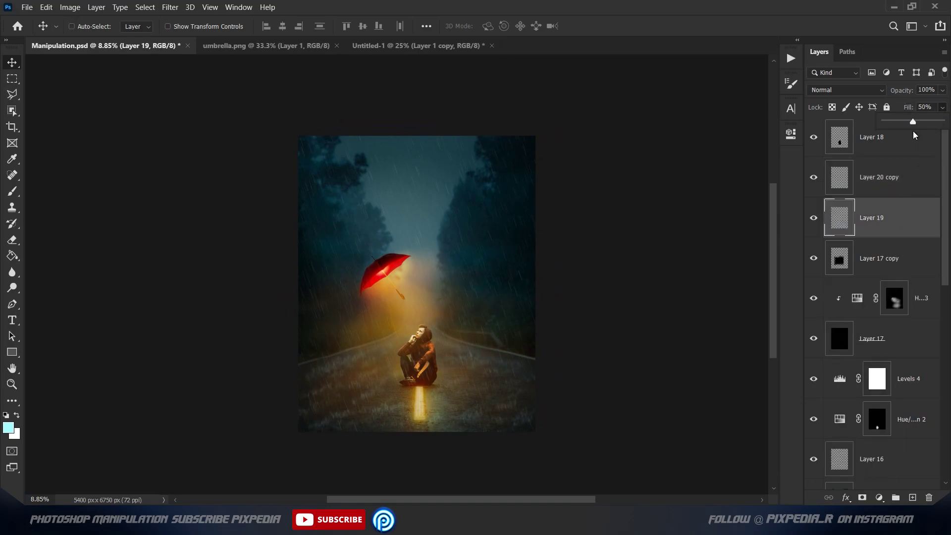
pyautogui.moveTo(892, 142); pyautogui.dragTo(895, 143)
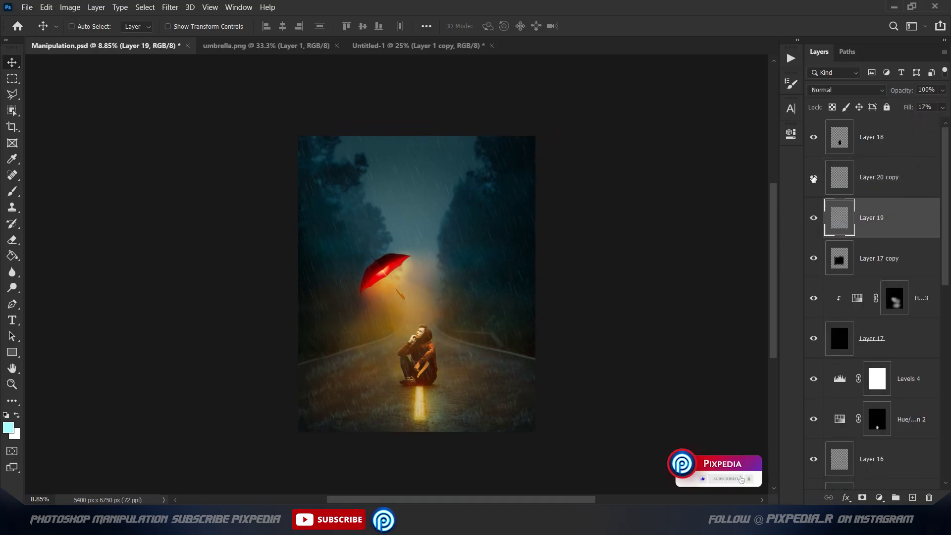
pyautogui.keyDown('shift'); pyautogui.click(887, 181); pyautogui.keyUp('shift')
pyautogui.hotkey('ctrl', 'e')
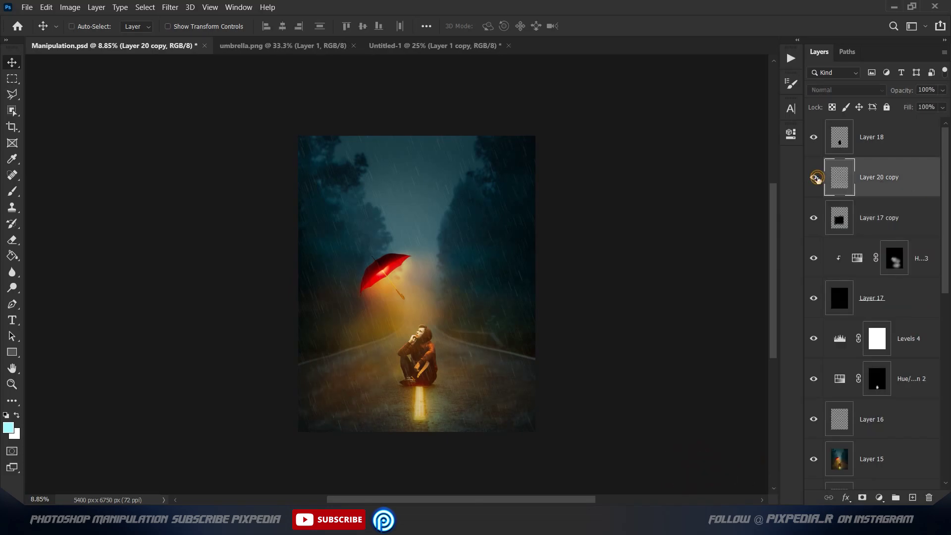
pyautogui.click(842, 90)
pyautogui.click(824, 203)
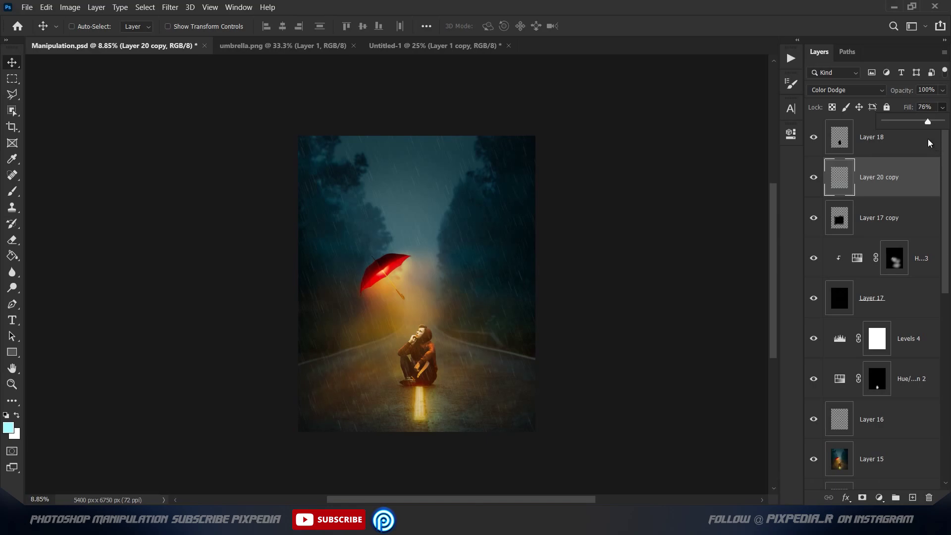
# Step: Toggle the clipped adjustment on Layer 18 to compare, then stamp a merged copy of visible layers
pyautogui.click(818, 149)
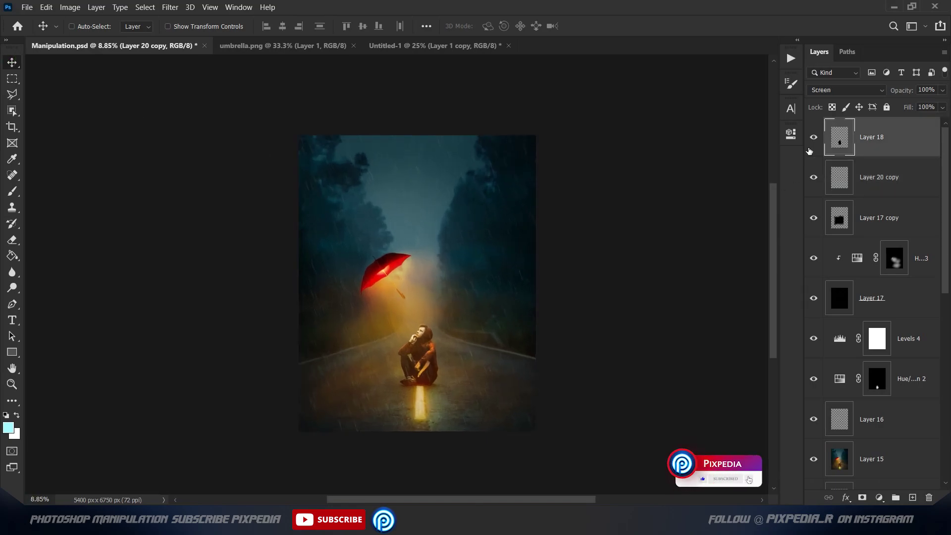
pyautogui.scroll(2, 483, 297)
pyautogui.click(813, 258)
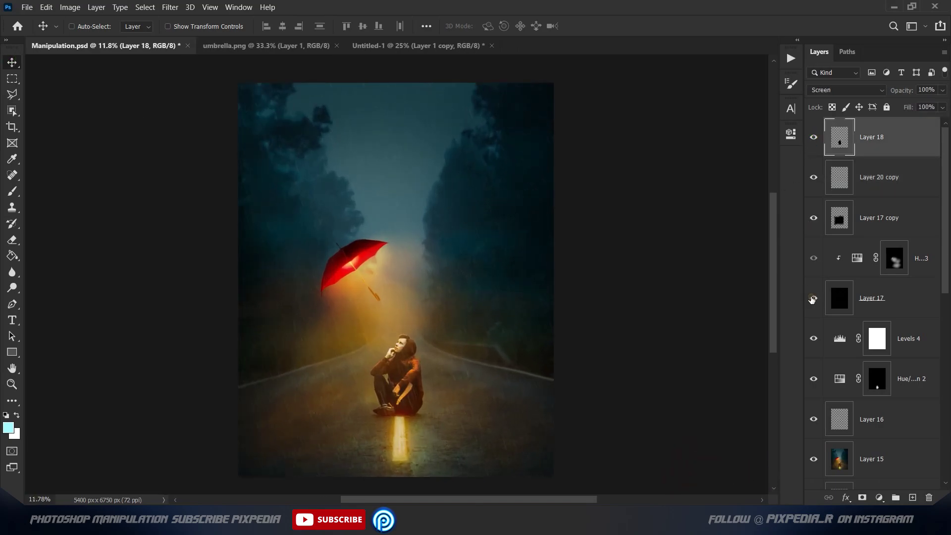
pyautogui.scroll(-1, 521, 339)
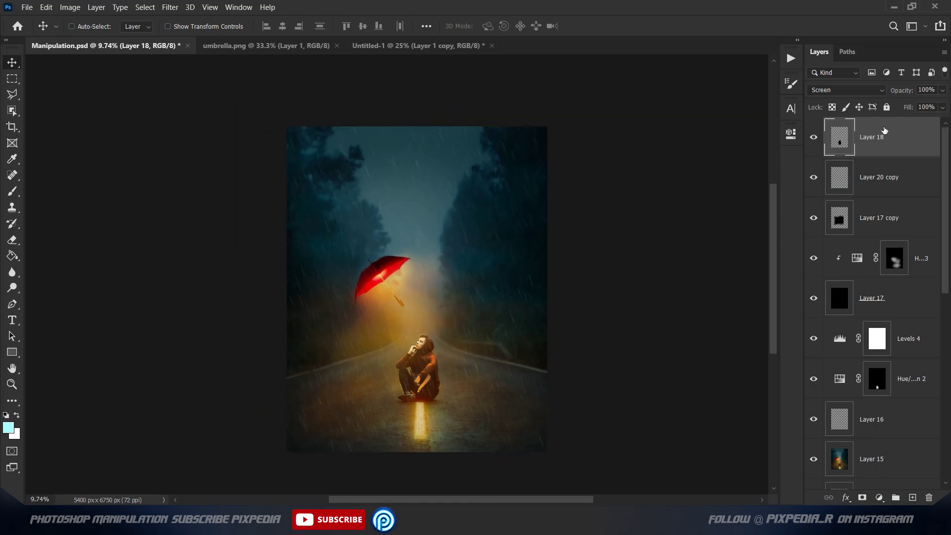
pyautogui.hotkey('ctrl', 'alt', 'shift', 'e')
# Step: Add a Levels adjustment that raises the Blue channel's output black to 9
pyautogui.click(879, 497)
pyautogui.click(872, 330)
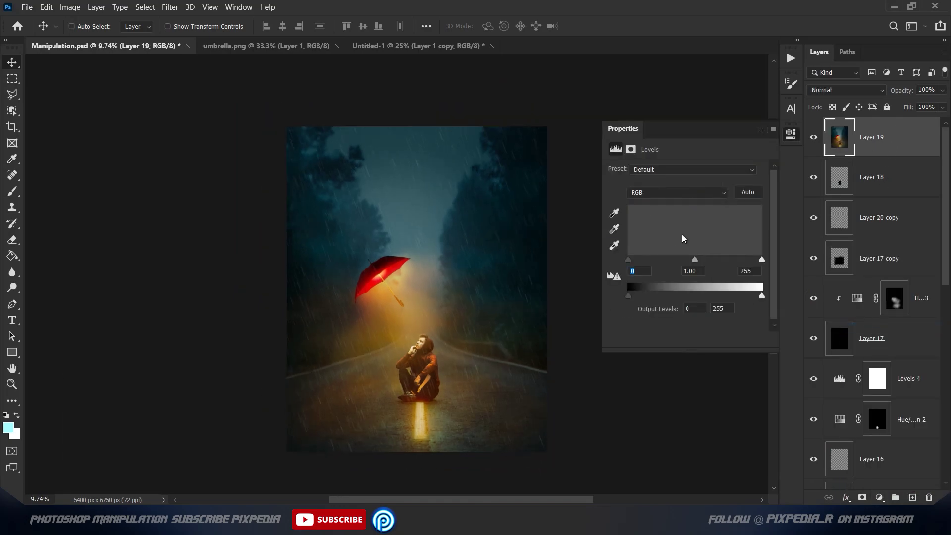
pyautogui.click(676, 192)
pyautogui.click(644, 237)
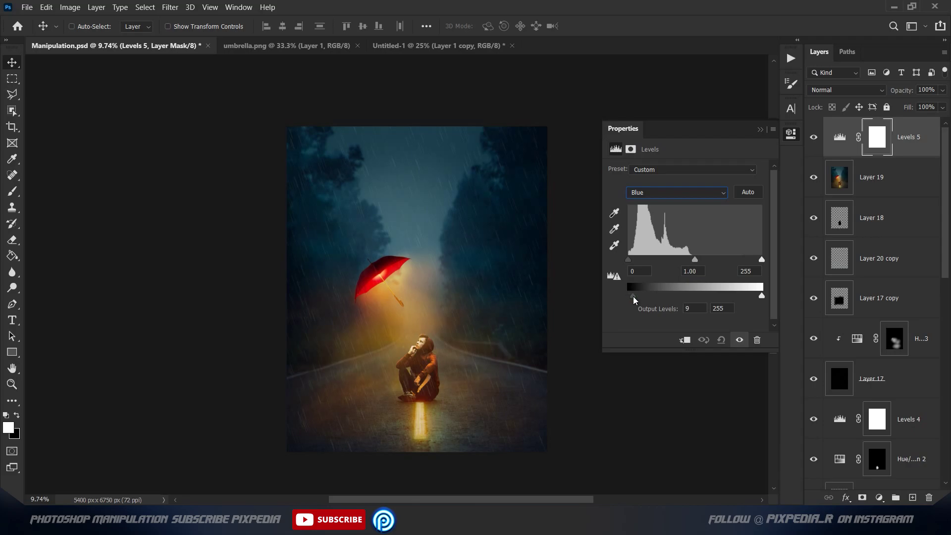
pyautogui.click(761, 130)
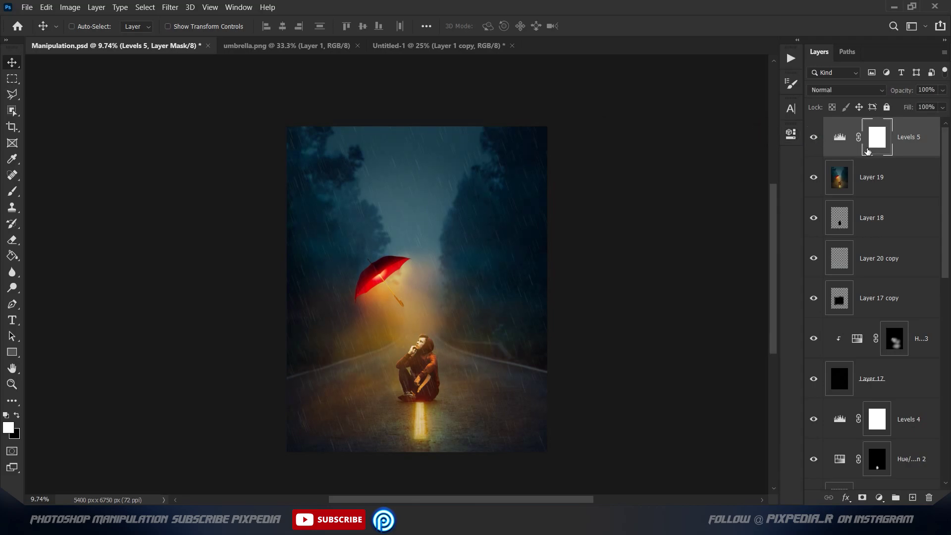
# Step: Set up a large soft round black brush with higher flow, then fit the image on screen
pyautogui.click(11, 193)
pyautogui.rightClick(374, 218)
pyautogui.click(391, 302)
pyautogui.press('Return')
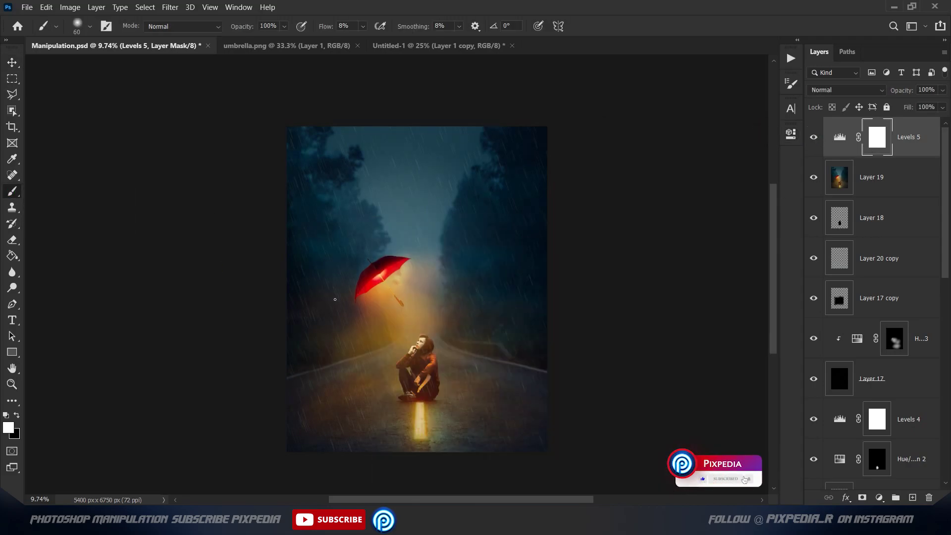
pyautogui.press(']')
pyautogui.press(']')
pyautogui.hotkey('shift', '8')
pyautogui.hotkey('shift', '4')
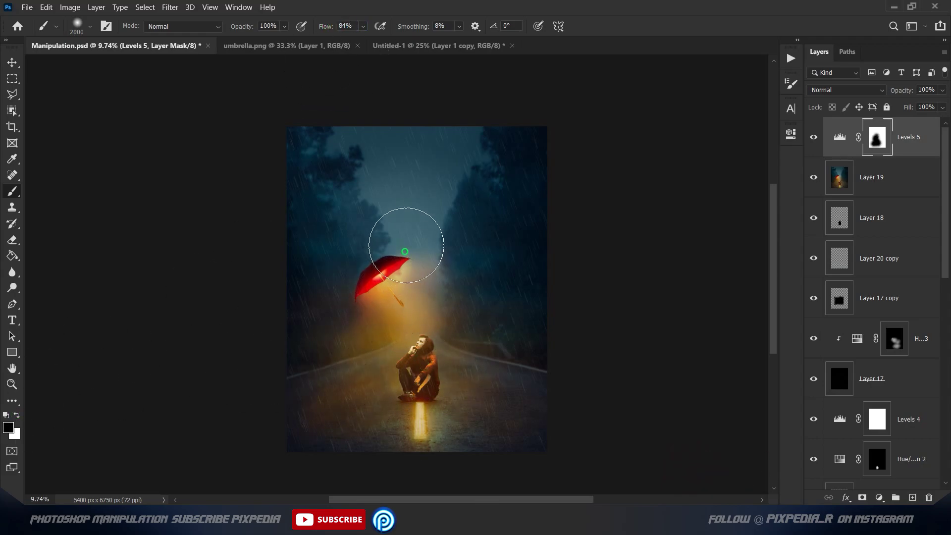
pyautogui.click(12, 62)
pyautogui.scroll(-3, 406, 367)
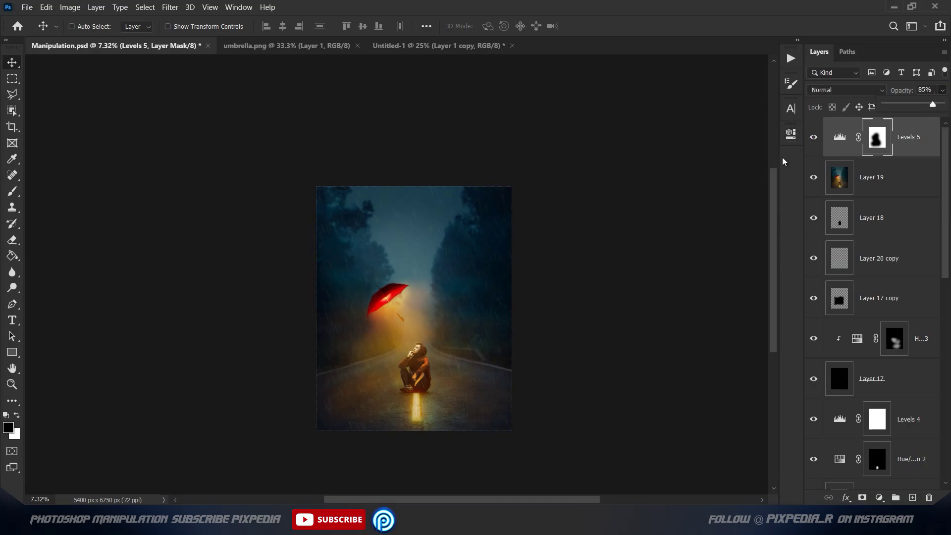
pyautogui.hotkey('ctrl', '0')
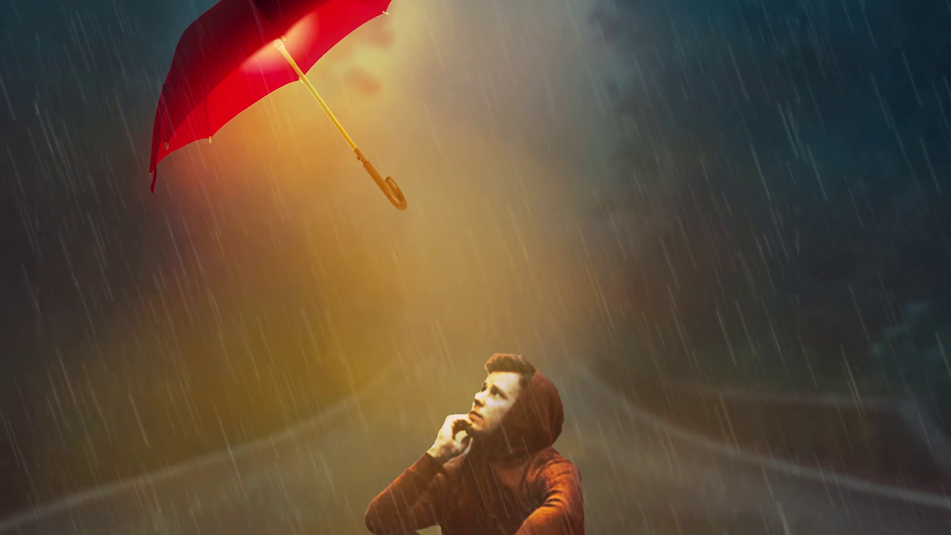